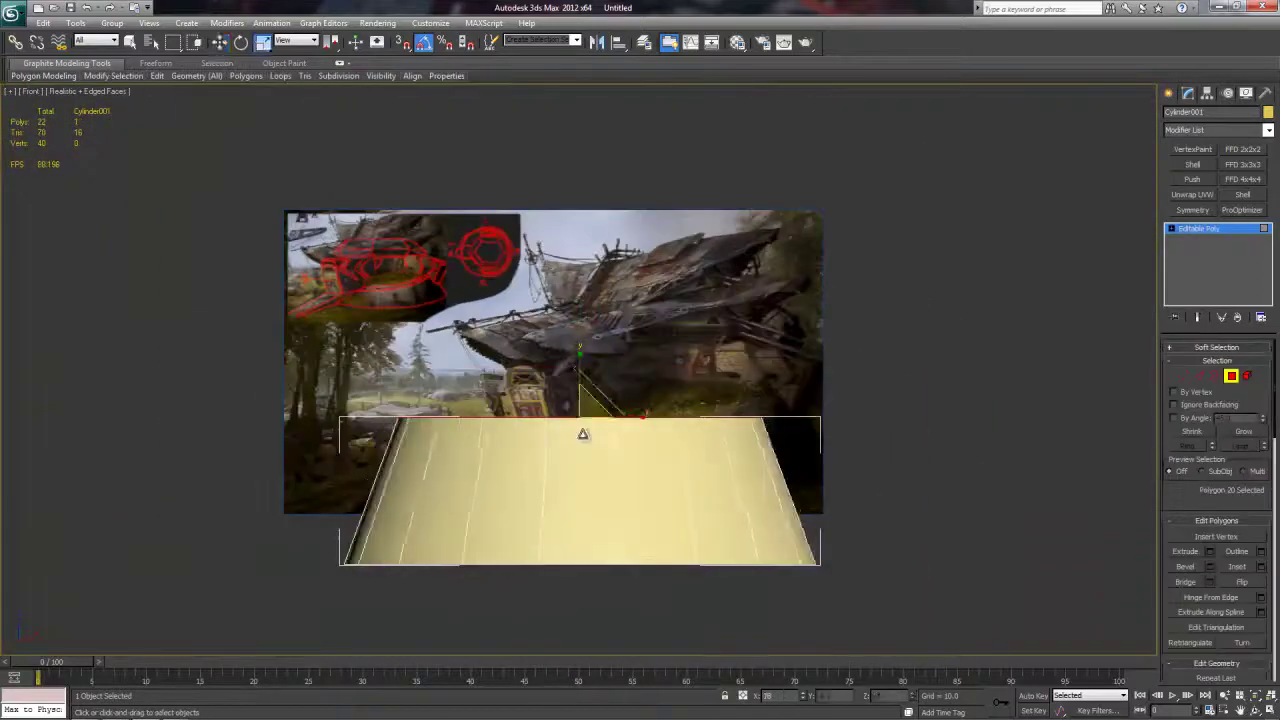
# Step: Chamfer the edge loops around the raised rim on top of the cylindrical base
pyautogui.moveTo(579, 371); pyautogui.dragTo(584, 290, button='middle')
pyautogui.scroll(2, 584, 290)
pyautogui.click(1185, 376)
pyautogui.scroll(-3, 1195, 440)
pyautogui.click(1191, 587)
pyautogui.click(252, 482)
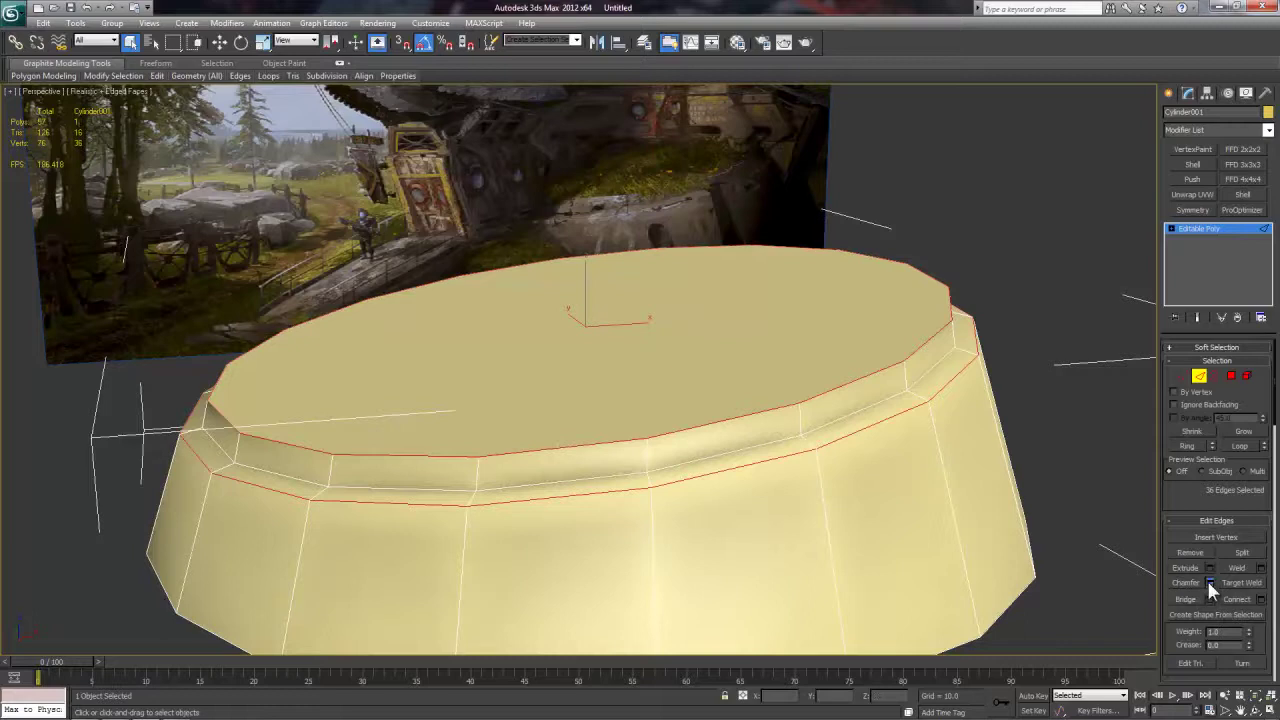
pyautogui.click(1209, 583)
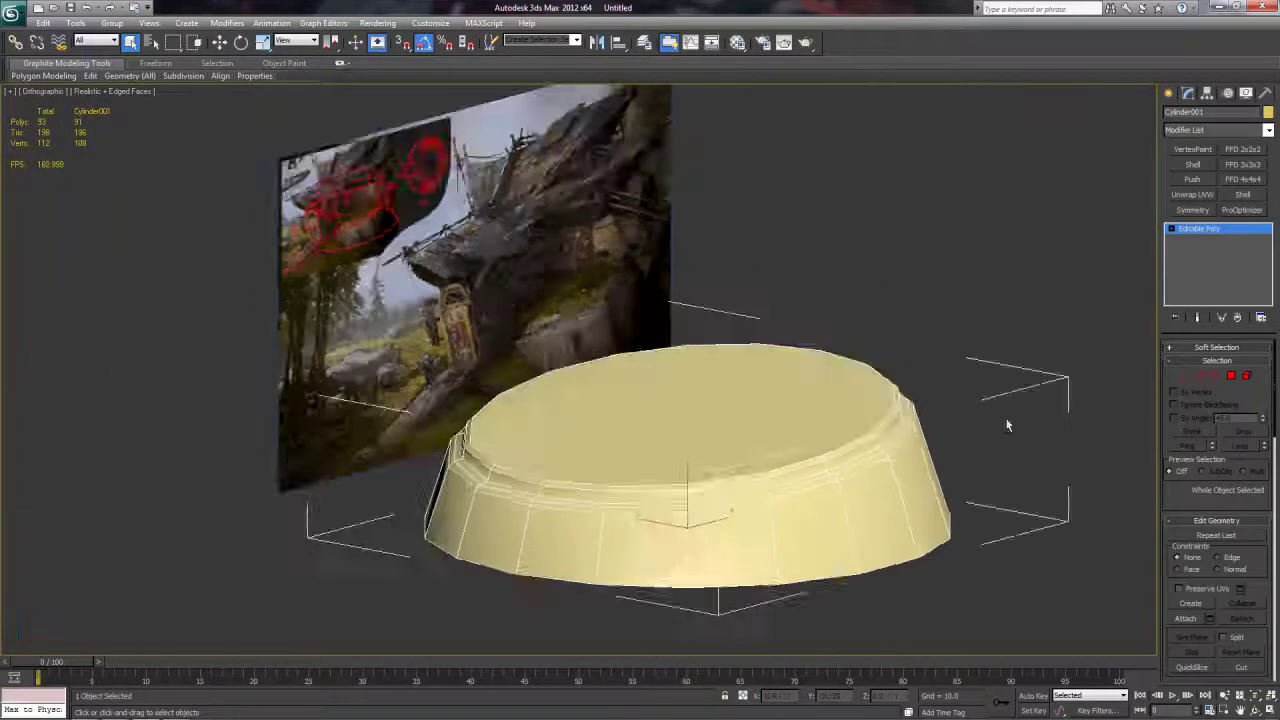
# Step: Create a hexagonal cylinder at the centre of the round base and raise it above the base's top
pyautogui.keyDown('alt'); pyautogui.moveTo(1007, 425); pyautogui.dragTo(990, 372, button='middle'); pyautogui.keyUp('alt')
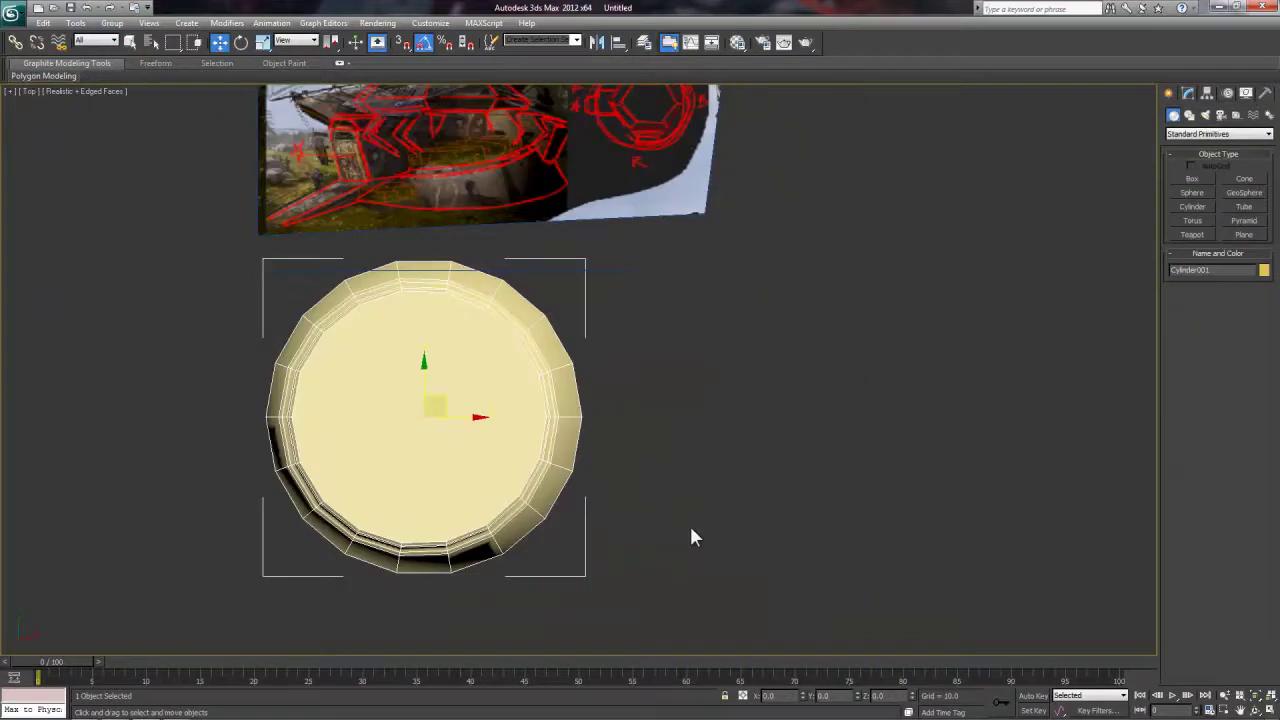
pyautogui.scroll(2, 691, 531)
pyautogui.press('z')
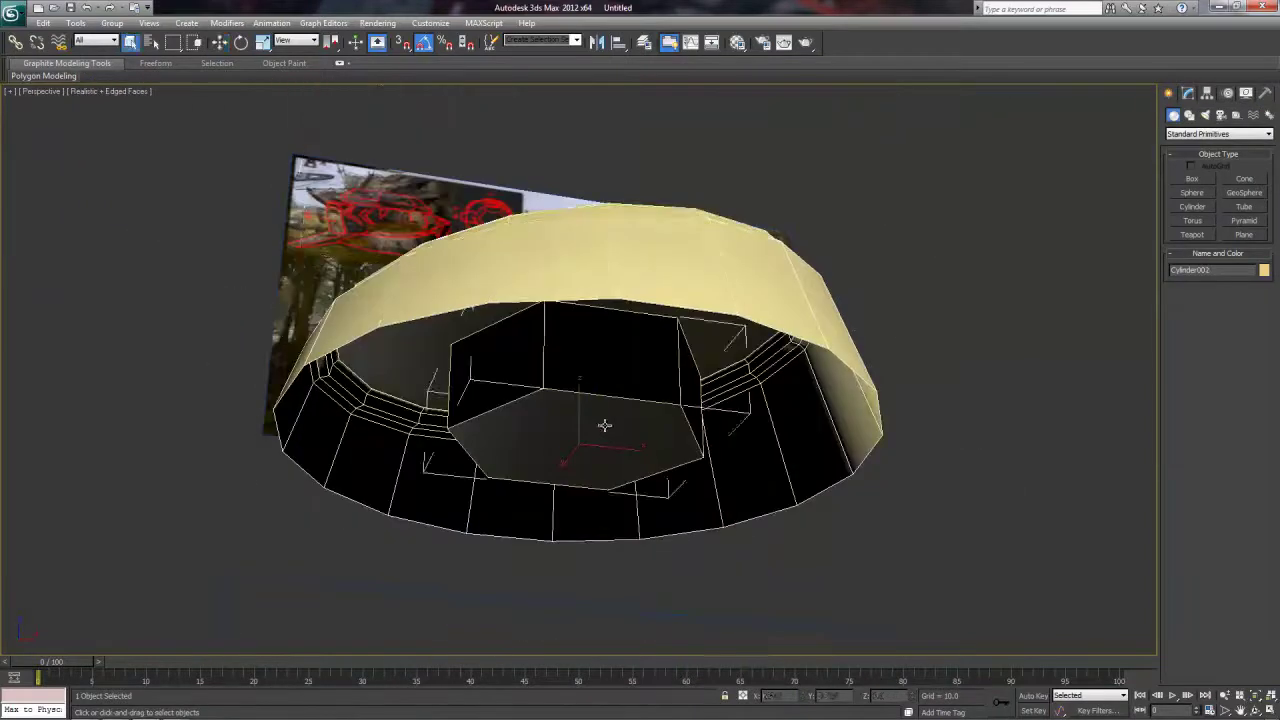
pyautogui.keyDown('alt'); pyautogui.moveTo(603, 423); pyautogui.dragTo(584, 382, button='middle'); pyautogui.keyUp('alt')
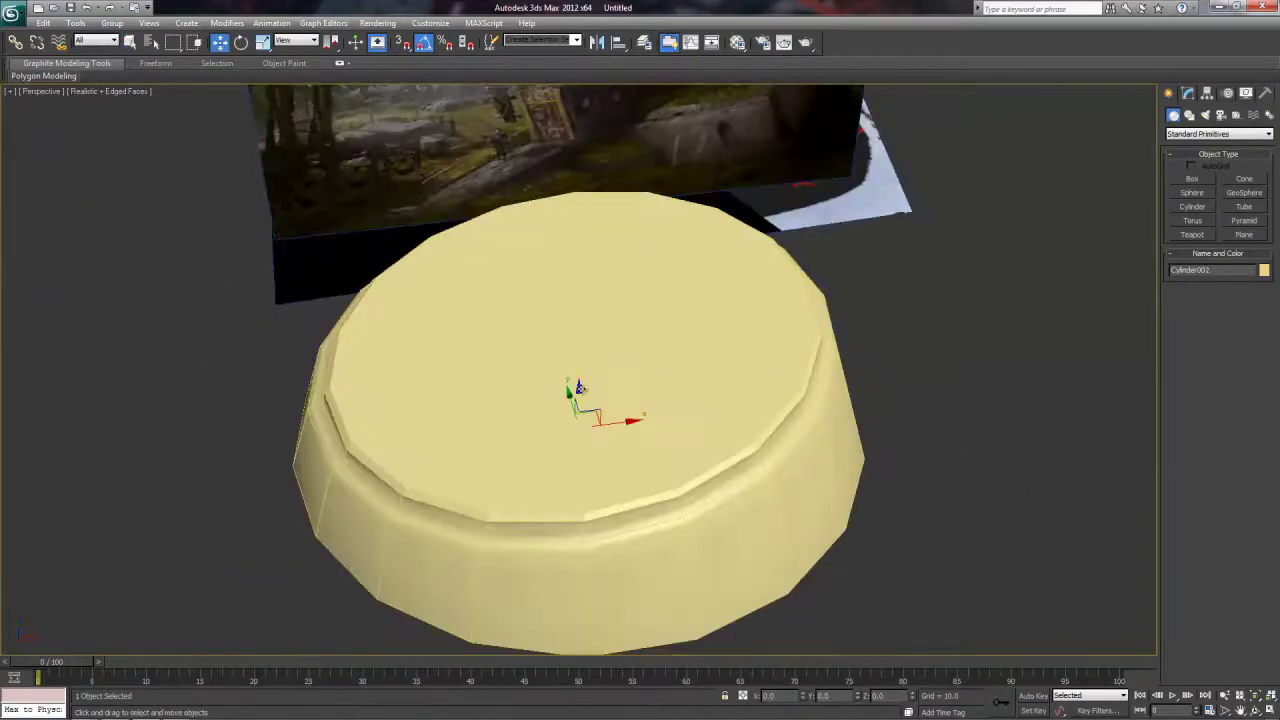
pyautogui.moveTo(584, 382); pyautogui.dragTo(577, 288)
pyautogui.scroll(-5, 651, 411)
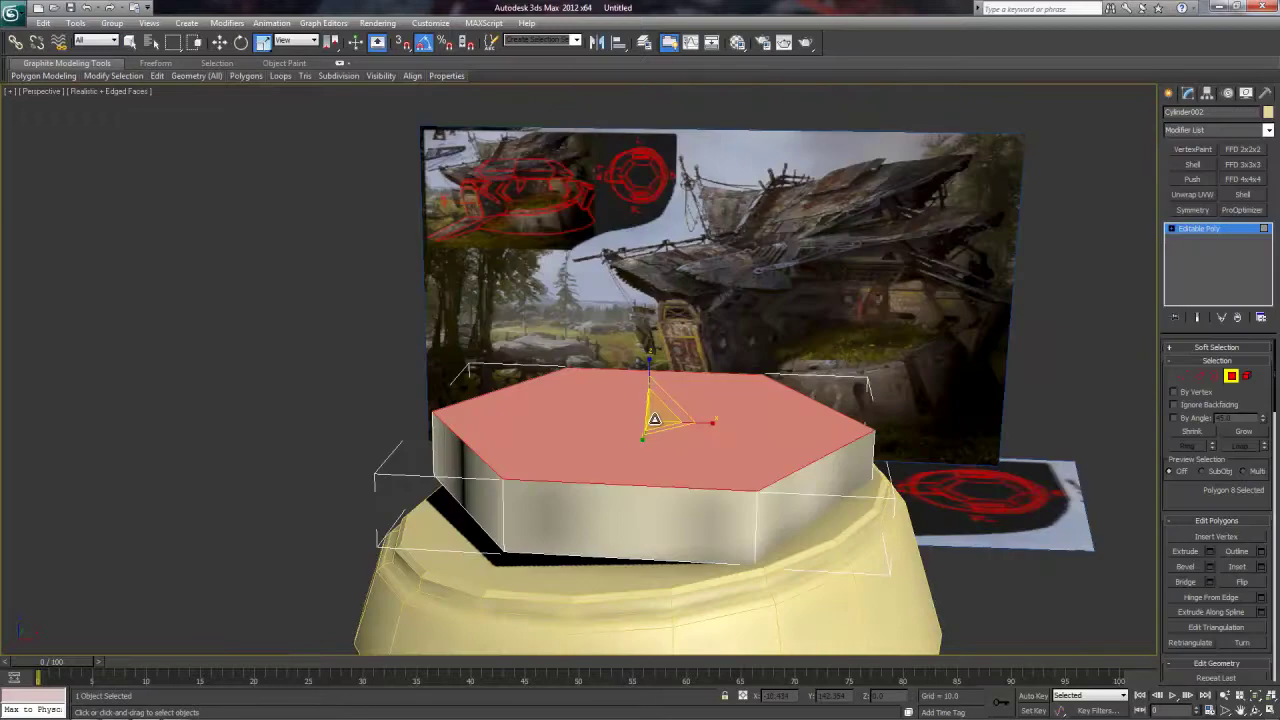
# Step: Scale the hexagonal block's end faces inward to form a tapered roof and fit a hexagonal wall section beneath it
pyautogui.moveTo(656, 427); pyautogui.dragTo(654, 435)
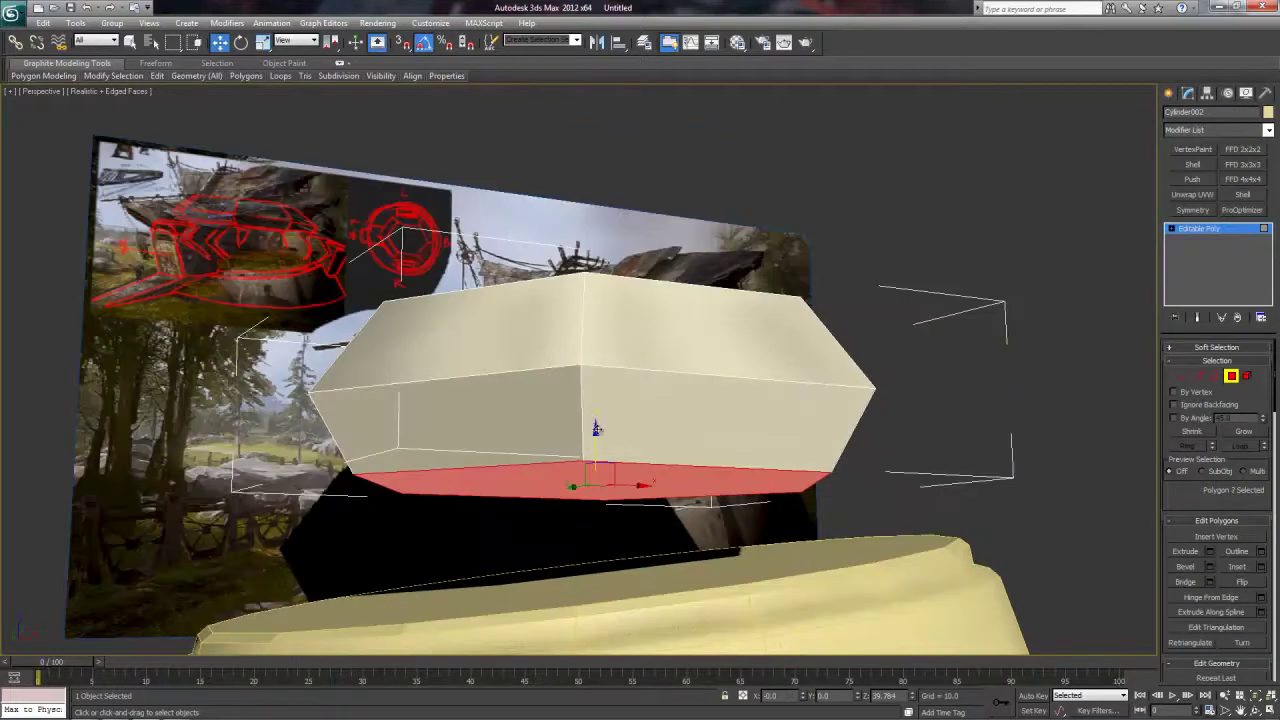
pyautogui.scroll(-4, 596, 428)
pyautogui.keyDown('alt'); pyautogui.moveTo(760, 400); pyautogui.dragTo(794, 409, button='middle'); pyautogui.keyUp('alt')
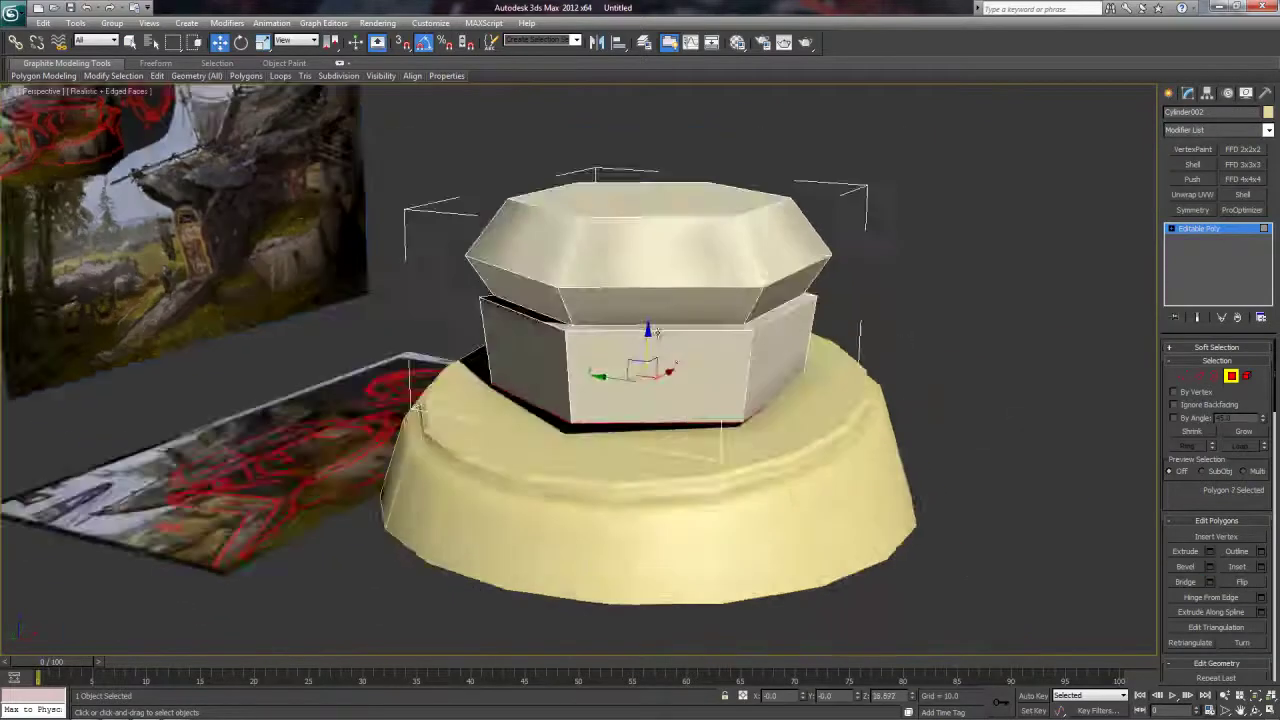
pyautogui.keyDown('alt'); pyautogui.moveTo(650, 380); pyautogui.dragTo(628, 399, button='middle'); pyautogui.keyUp('alt')
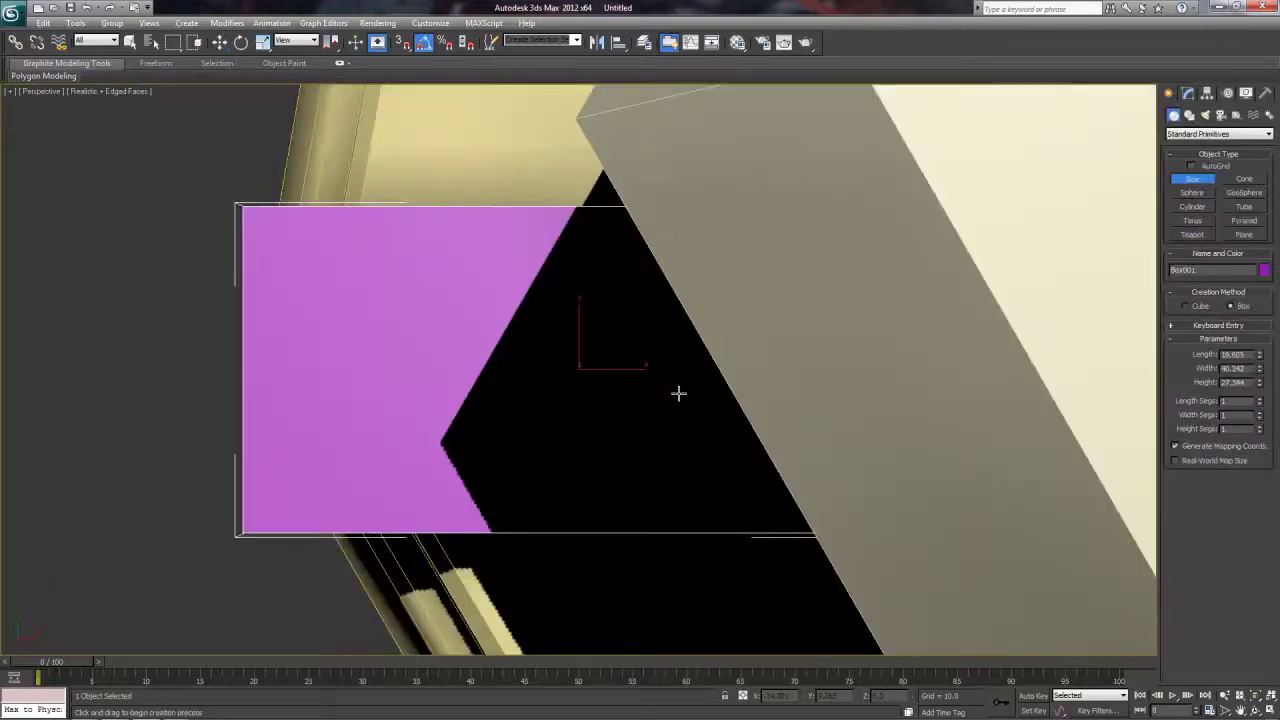
# Step: Place a box on the base's rim against the hexagonal wall and convert it to an editable poly
pyautogui.scroll(-4, 677, 391)
pyautogui.keyDown('alt'); pyautogui.moveTo(711, 449); pyautogui.dragTo(794, 366, button='middle'); pyautogui.keyUp('alt')
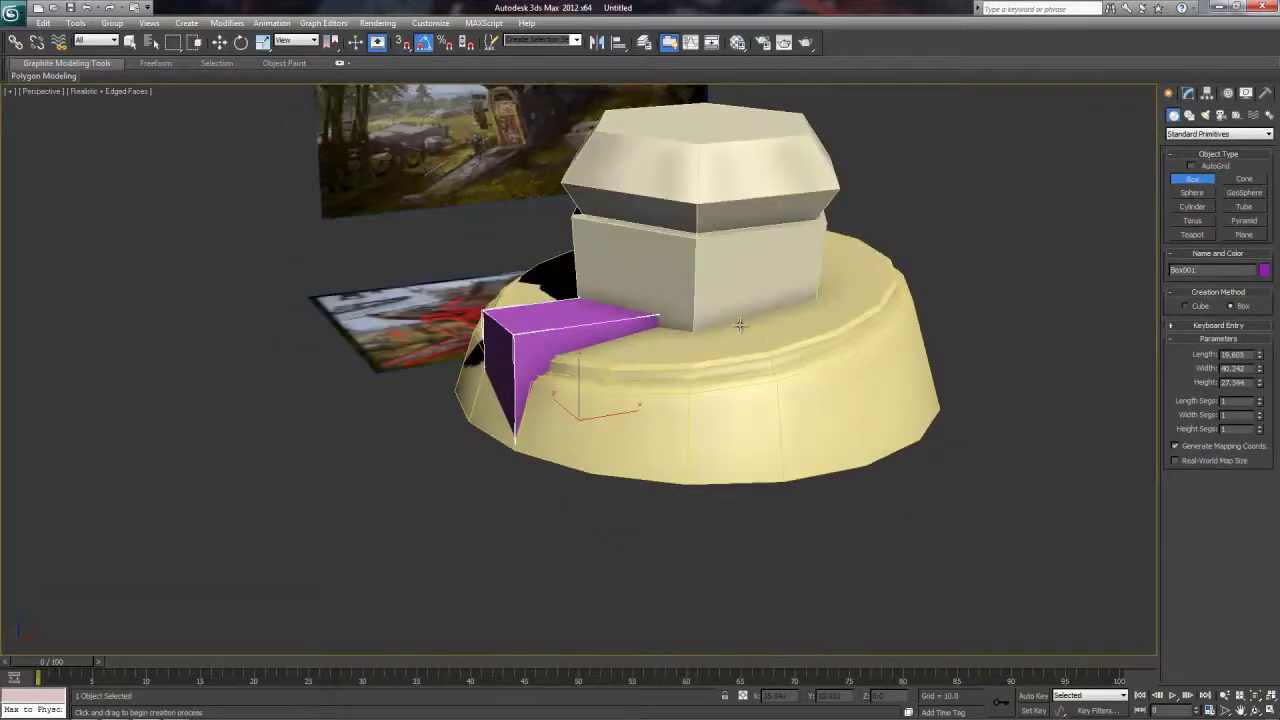
pyautogui.moveTo(738, 326); pyautogui.dragTo(737, 361, button='middle')
pyautogui.rightClick(635, 436)
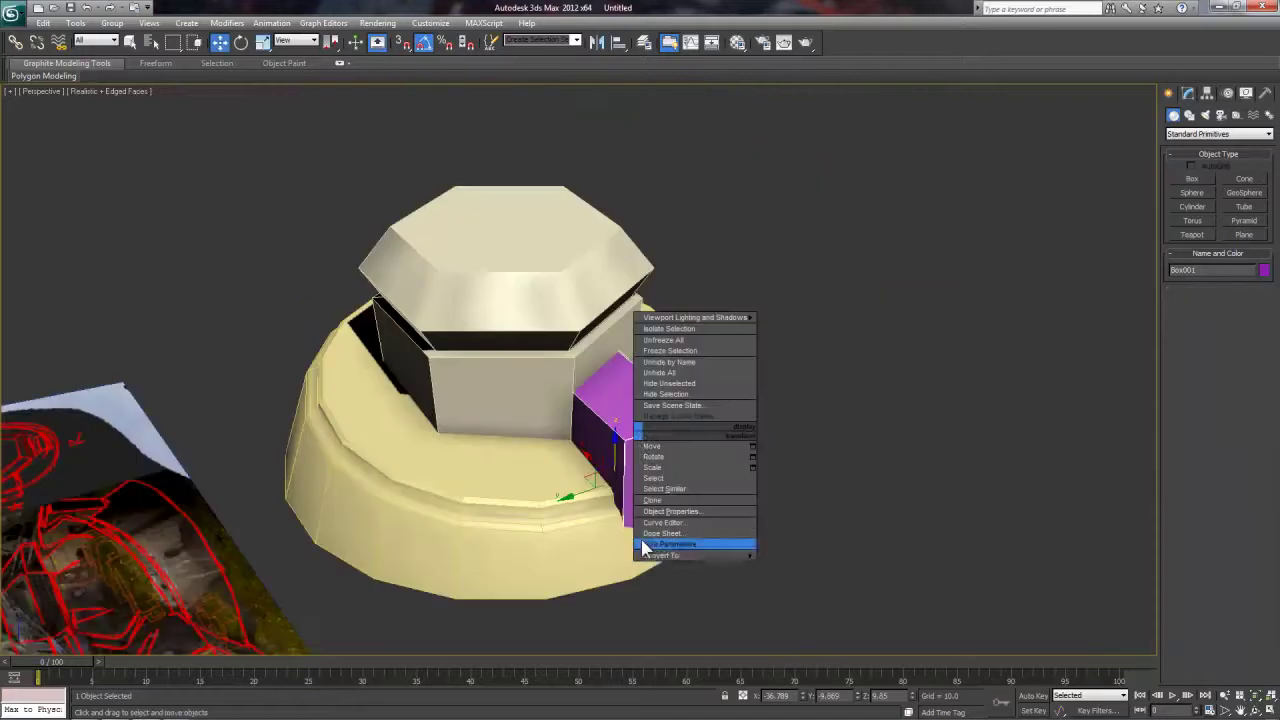
pyautogui.moveTo(677, 556)
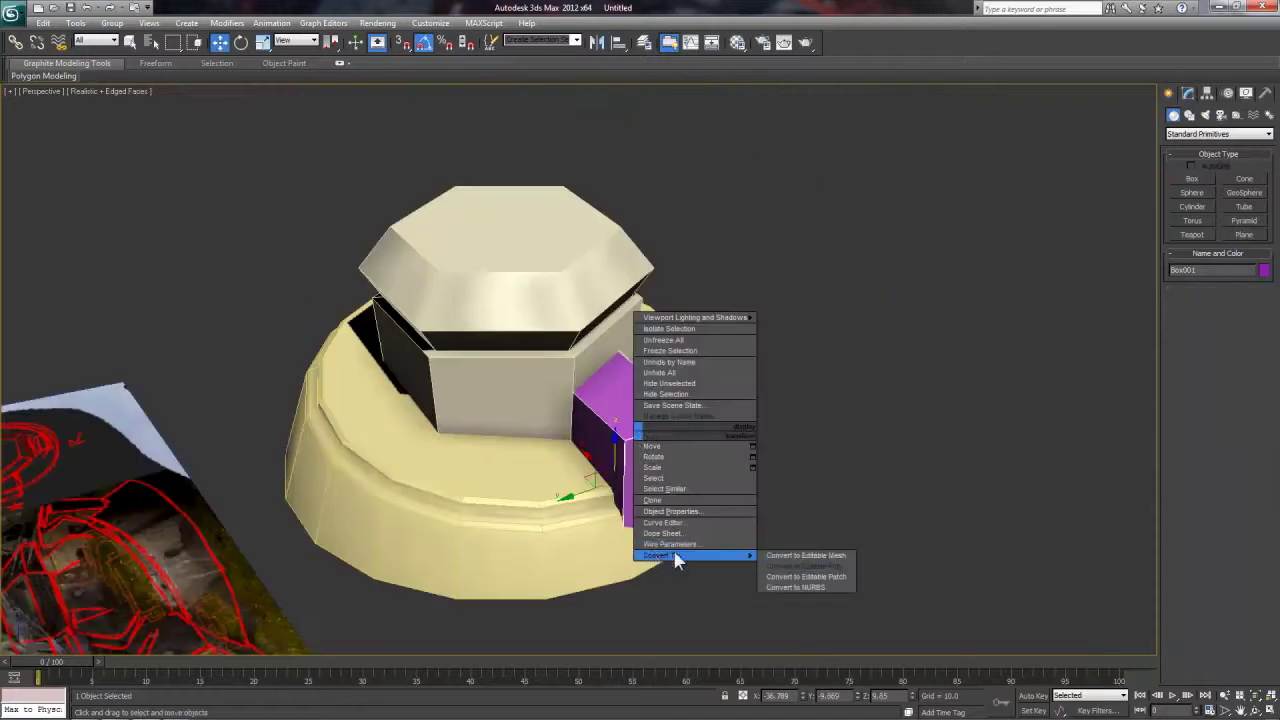
pyautogui.click(837, 574)
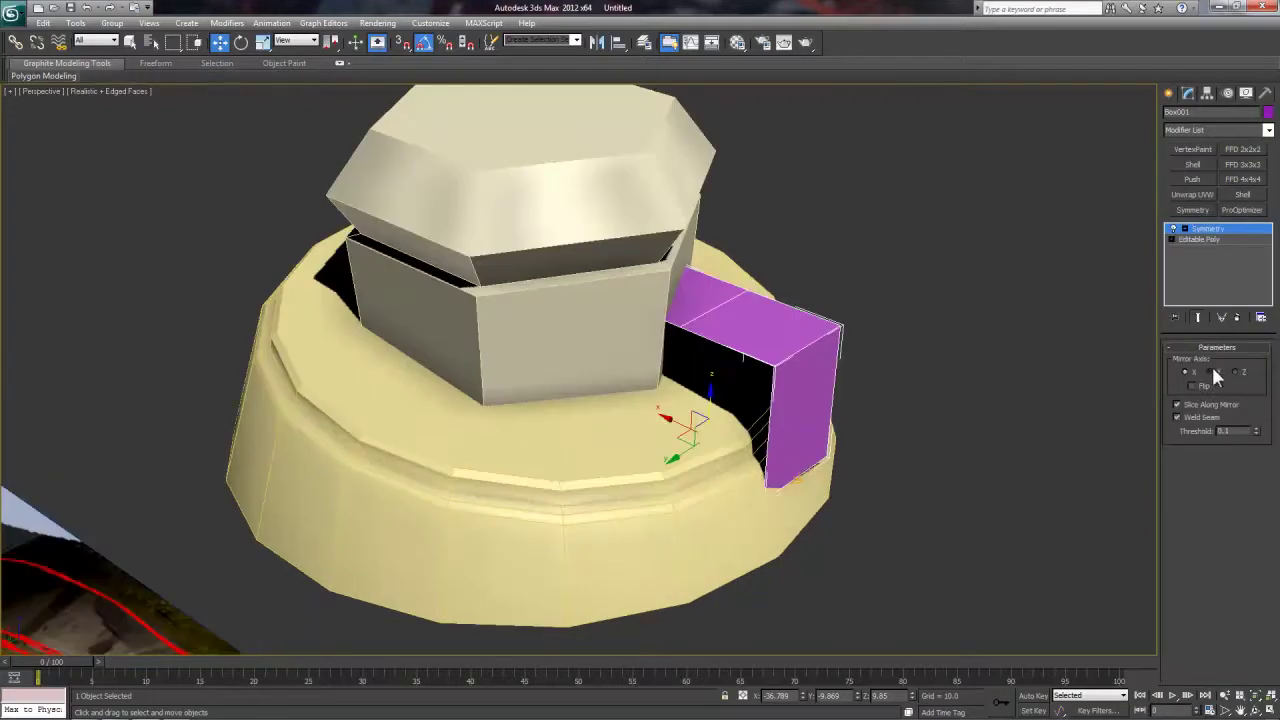
# Step: Mirror the box with Symmetry on the Y axis, flipped, and shift the mirror plane to widen the block
pyautogui.click(1212, 372)
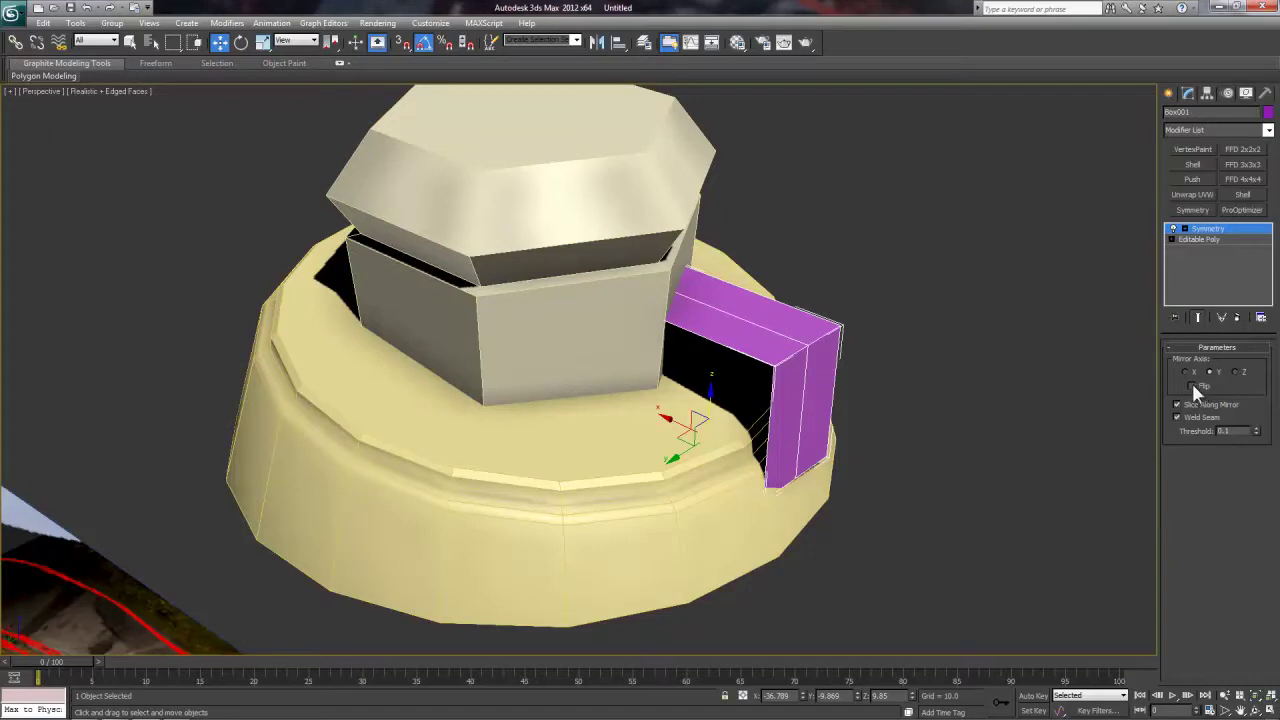
pyautogui.click(1191, 385)
pyautogui.keyDown('alt'); pyautogui.moveTo(1030, 412); pyautogui.dragTo(813, 419, button='middle'); pyautogui.keyUp('alt')
pyautogui.click(1185, 229)
pyautogui.click(1199, 238)
pyautogui.moveTo(866, 461); pyautogui.dragTo(876, 447, button='middle')
pyautogui.moveTo(610, 437); pyautogui.dragTo(556, 433)
pyautogui.keyDown('alt'); pyautogui.moveTo(641, 428); pyautogui.dragTo(866, 450, button='middle'); pyautogui.keyUp('alt')
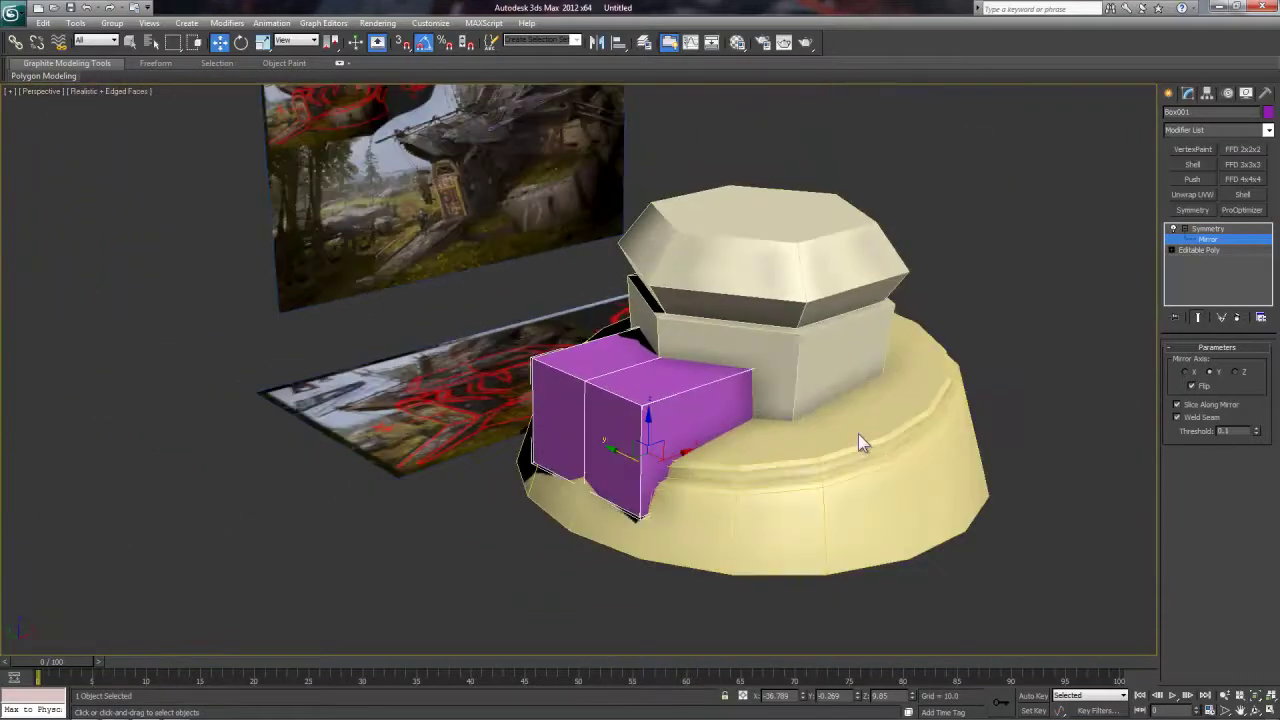
# Step: Edit the box's base mesh with the end result shown and move its side face along Y
pyautogui.moveTo(830, 404); pyautogui.dragTo(818, 372, button='middle')
pyautogui.click(1200, 250)
pyautogui.click(1198, 315)
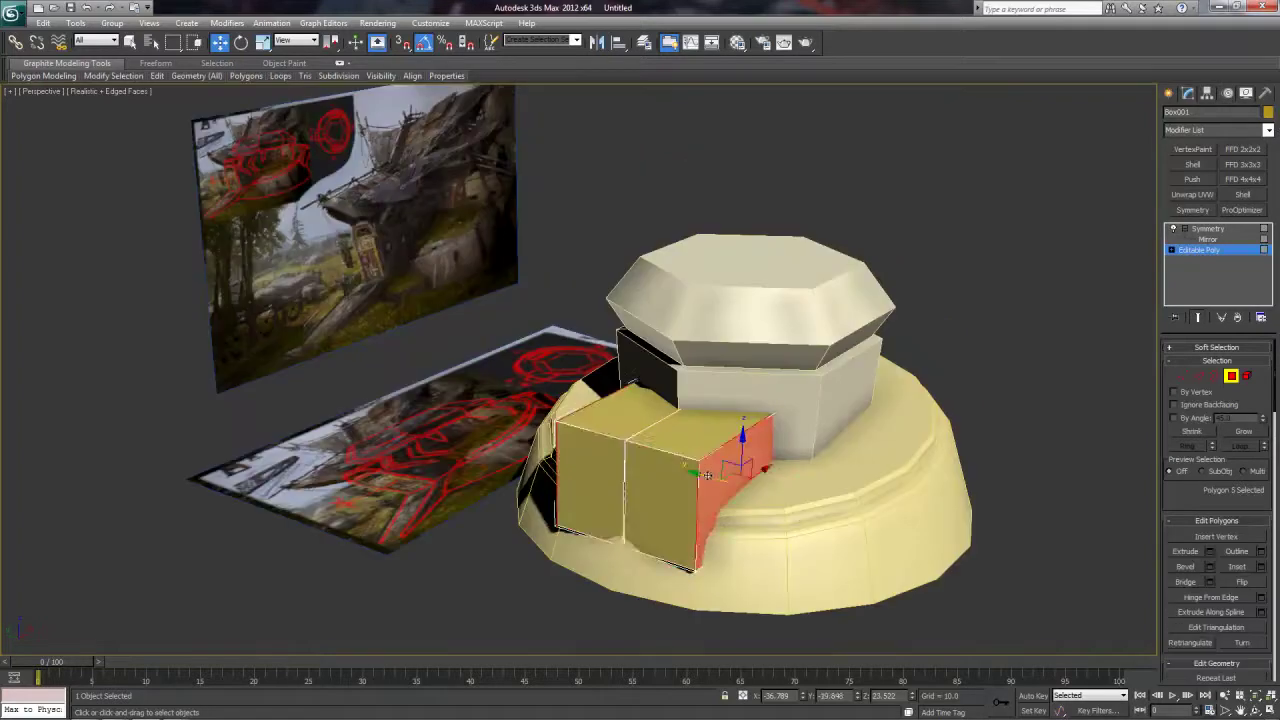
pyautogui.click(672, 500)
pyautogui.click(711, 484)
pyautogui.moveTo(707, 480)
pyautogui.mouseDown()
pyautogui.moveTo(674, 466)
pyautogui.moveTo(686, 470)
pyautogui.mouseUp()
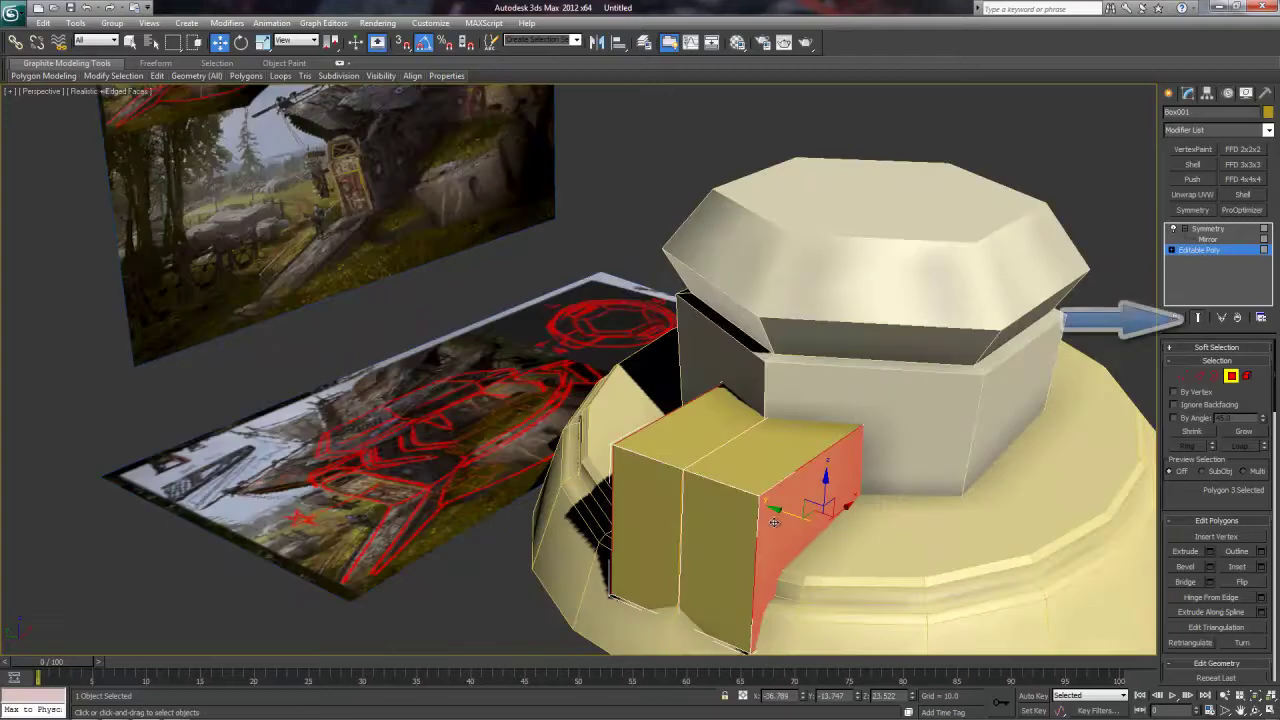
# Step: Move the lower front edge of the mirrored box inward so its front slants back toward the wall
pyautogui.keyDown('alt'); pyautogui.moveTo(774, 521); pyautogui.dragTo(677, 540, button='middle'); pyautogui.keyUp('alt')
pyautogui.press('2')
pyautogui.click(677, 530)
pyautogui.moveTo(680, 518); pyautogui.dragTo(740, 497)
pyautogui.moveTo(412, 222); pyautogui.dragTo(452, 436, button='middle')
pyautogui.moveTo(417, 353); pyautogui.dragTo(385, 272, button='middle')
pyautogui.keyDown('alt'); pyautogui.moveTo(604, 412); pyautogui.dragTo(550, 399, button='middle'); pyautogui.keyUp('alt')
pyautogui.moveTo(650, 556); pyautogui.dragTo(685, 549)
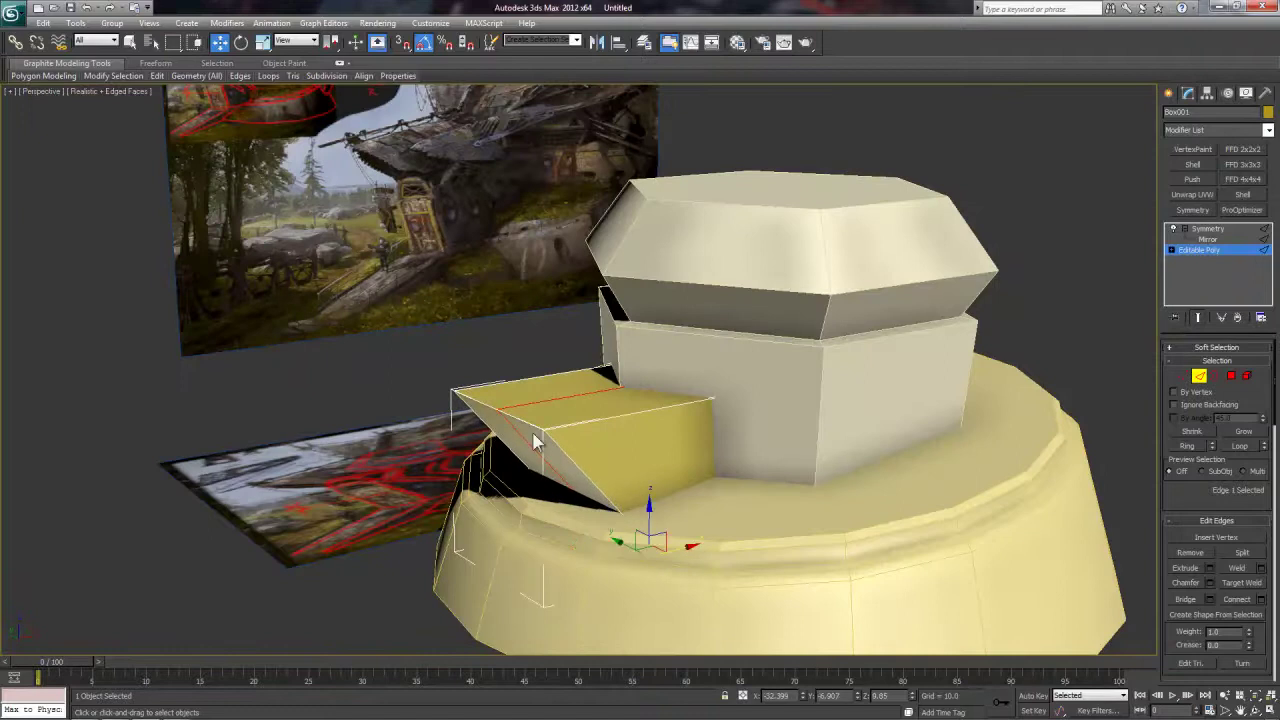
# Step: Shift the box's upper edge and extrude the polygon on its slanted front
pyautogui.click(510, 412)
pyautogui.moveTo(558, 414); pyautogui.dragTo(581, 411)
pyautogui.keyDown('alt'); pyautogui.moveTo(590, 415); pyautogui.dragTo(680, 455, button='middle'); pyautogui.keyUp('alt')
pyautogui.click(1232, 377)
pyautogui.click(645, 445)
pyautogui.scroll(3, 650, 445)
pyautogui.click(1187, 552)
pyautogui.moveTo(640, 490); pyautogui.dragTo(697, 392)
# Step: Adjust the horizontal edges across the block's front to shape its pointed profile
pyautogui.press('2')
pyautogui.click(590, 411)
pyautogui.press('w')
pyautogui.scroll(-5, 700, 392)
pyautogui.keyDown('alt'); pyautogui.moveTo(700, 392); pyautogui.dragTo(805, 373, button='middle'); pyautogui.keyUp('alt')
pyautogui.scroll(3, 805, 373)
pyautogui.doubleClick(670, 355)
pyautogui.keyDown('alt'); pyautogui.moveTo(700, 320); pyautogui.dragTo(897, 377, button='middle'); pyautogui.keyUp('alt')
# Step: Move the three side polygons of the extruded front section along Y to make it step in from the block
pyautogui.click(1247, 377)
pyautogui.click(703, 402)
pyautogui.keyDown('alt'); pyautogui.moveTo(703, 402); pyautogui.dragTo(718, 435, button='middle'); pyautogui.keyUp('alt')
pyautogui.moveTo(558, 389); pyautogui.dragTo(812, 378, button='middle')
pyautogui.moveTo(795, 350); pyautogui.dragTo(712, 335)
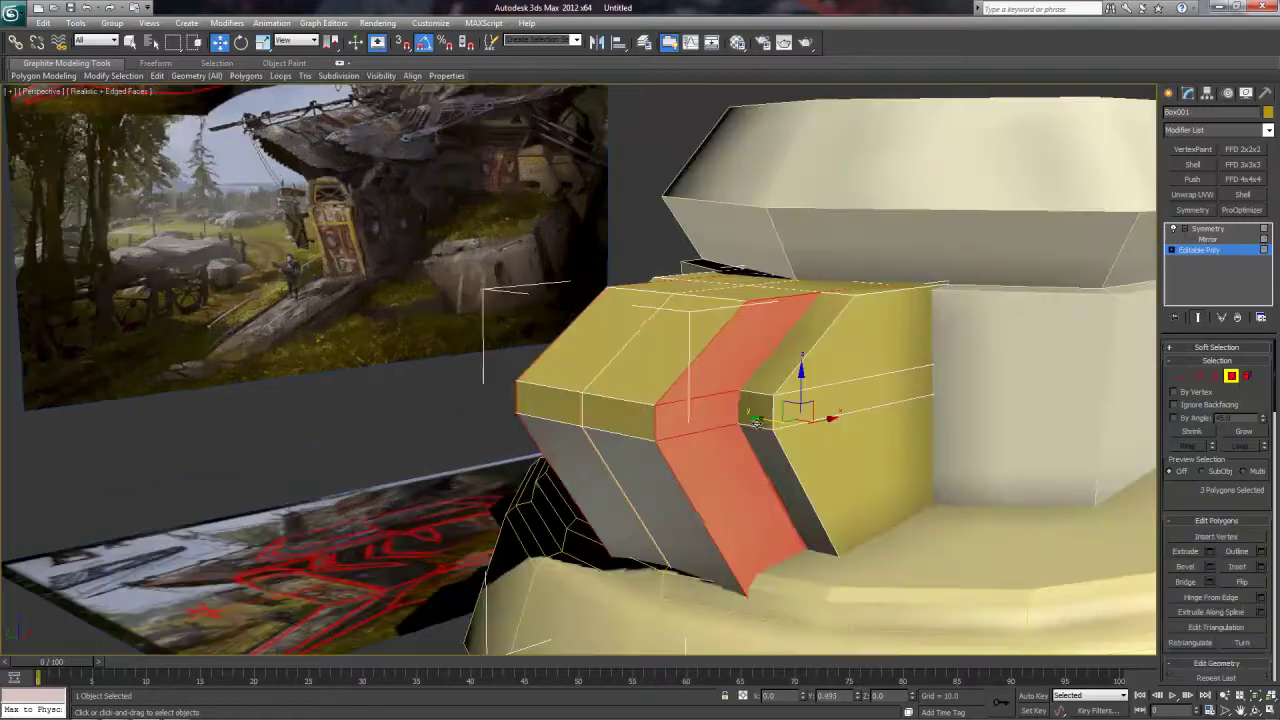
pyautogui.moveTo(757, 422); pyautogui.dragTo(750, 408)
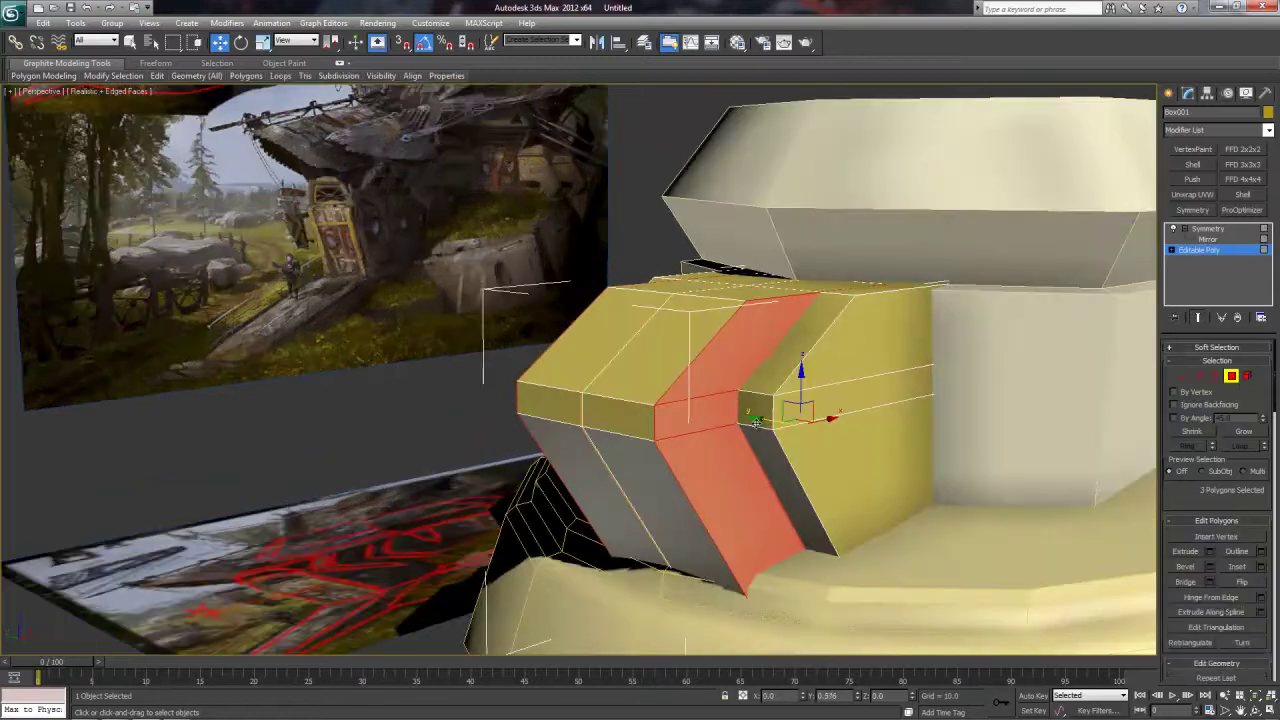
# Step: Undo the last two operations on the block's side faces
pyautogui.click(741, 290)
pyautogui.keyDown('alt'); pyautogui.moveTo(746, 354); pyautogui.dragTo(725, 440, button='middle'); pyautogui.keyUp('alt')
pyautogui.hotkey('ctrl', 'z')
pyautogui.hotkey('ctrl', 'z')
# Step: Select the edge ring across the block's front section and connect it with a new lengthwise edge loop
pyautogui.click(694, 426)
pyautogui.press('2')
pyautogui.click(696, 418)
pyautogui.hotkey('alt', 'r')
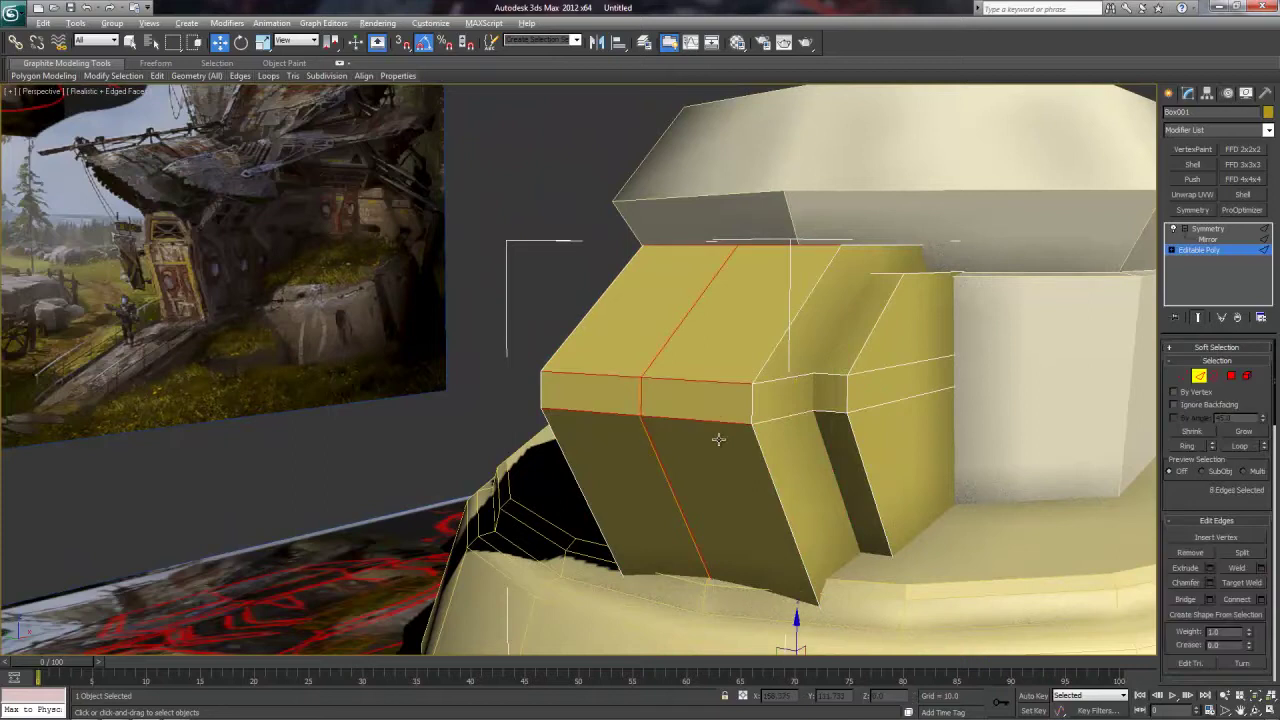
pyautogui.press('F3')
pyautogui.press('F3')
pyautogui.moveTo(809, 467); pyautogui.dragTo(798, 453, button='middle')
pyautogui.hotkey('ctrl', 'shift', 'e')
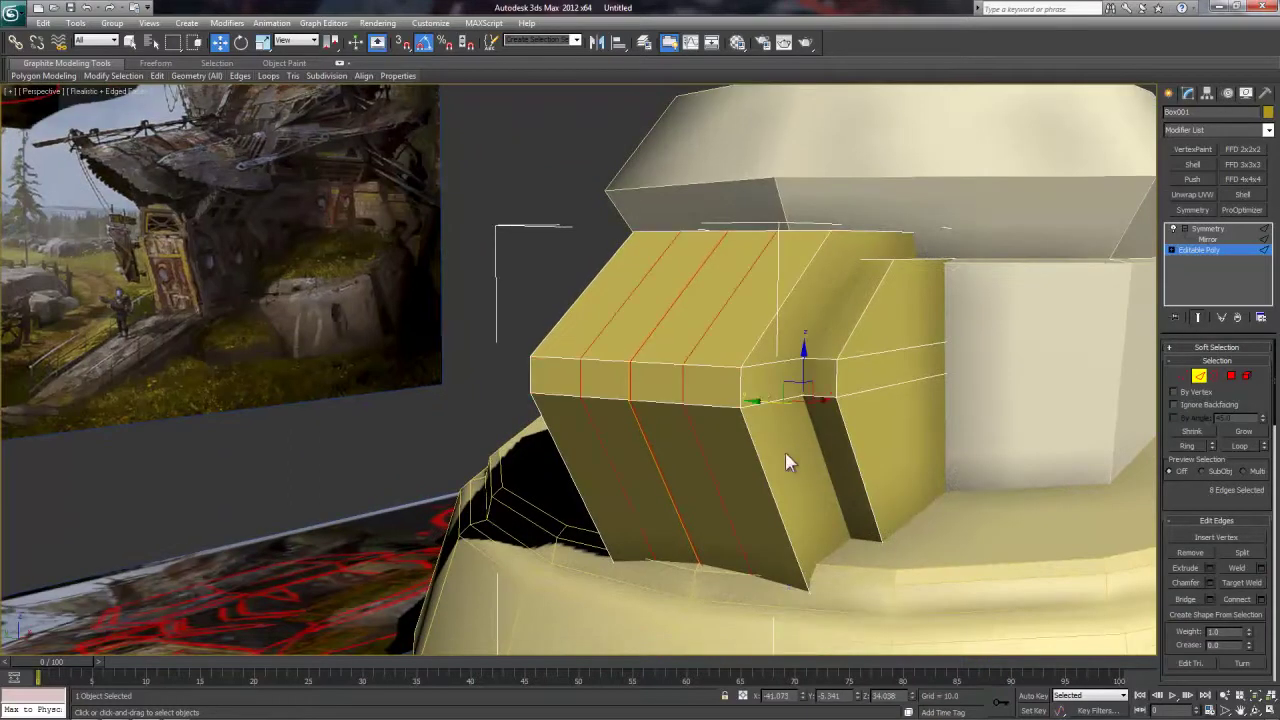
# Step: Slide the new edge loop outward along Y toward the front section's side
pyautogui.moveTo(780, 415); pyautogui.dragTo(787, 410)
pyautogui.moveTo(788, 410); pyautogui.dragTo(780, 411)
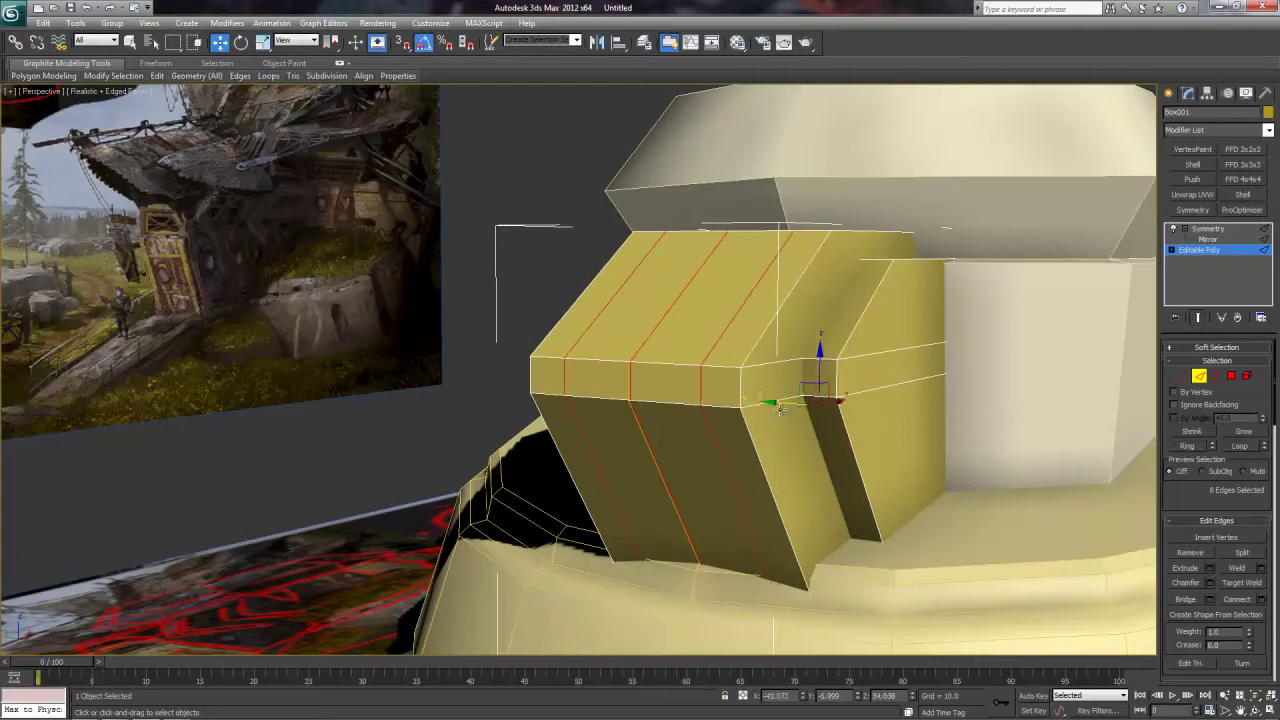
pyautogui.click(720, 333)
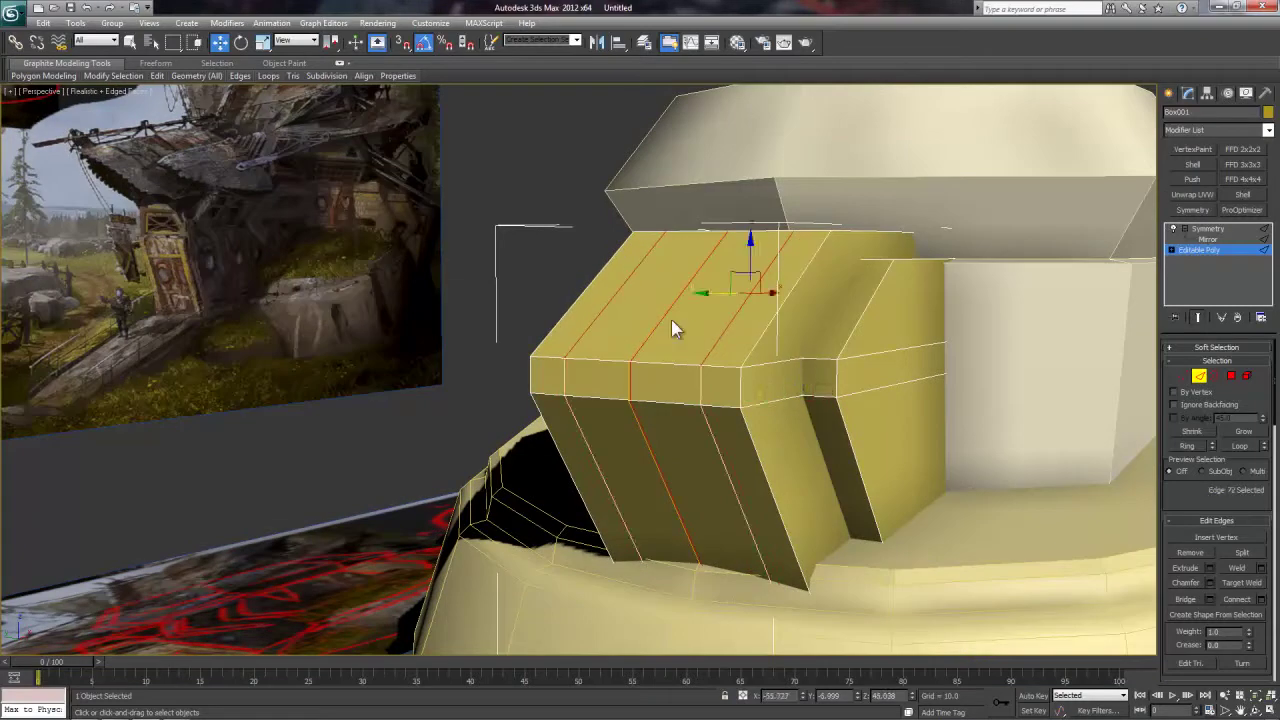
pyautogui.hotkey('ctrl', 'BackSpace')
# Step: Extrude the three front polygons outward to add another step to the block
pyautogui.press('4')
pyautogui.click(690, 327)
pyautogui.keyDown('ctrl'); pyautogui.click(684, 384); pyautogui.keyUp('ctrl')
pyautogui.keyDown('ctrl'); pyautogui.click(694, 440); pyautogui.keyUp('ctrl')
pyautogui.keyDown('alt'); pyautogui.moveTo(694, 440); pyautogui.dragTo(794, 439, button='middle'); pyautogui.keyUp('alt')
pyautogui.click(1185, 551)
pyautogui.moveTo(671, 394); pyautogui.dragTo(691, 333)
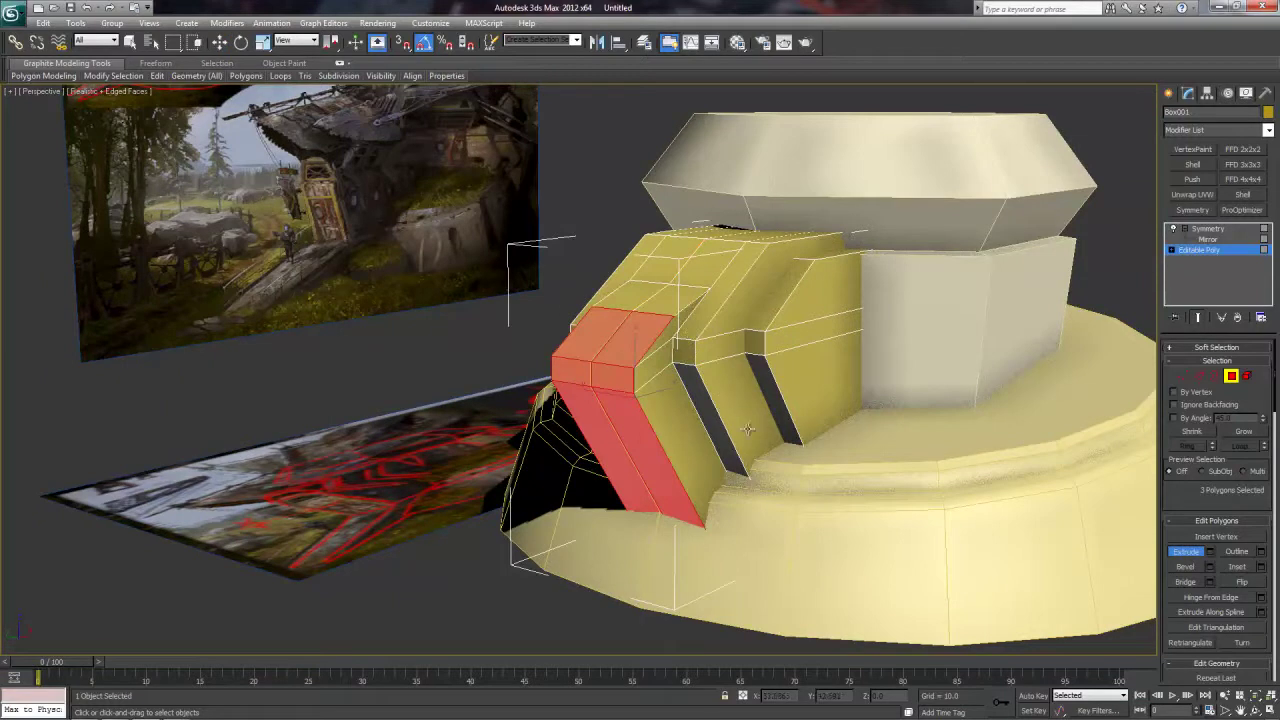
# Step: Scale the eight front vertices of the outermost section to flatten them into a vertical, taller front face
pyautogui.keyDown('alt'); pyautogui.moveTo(747, 428); pyautogui.dragTo(714, 448, button='middle'); pyautogui.keyUp('alt')
pyautogui.press('1')
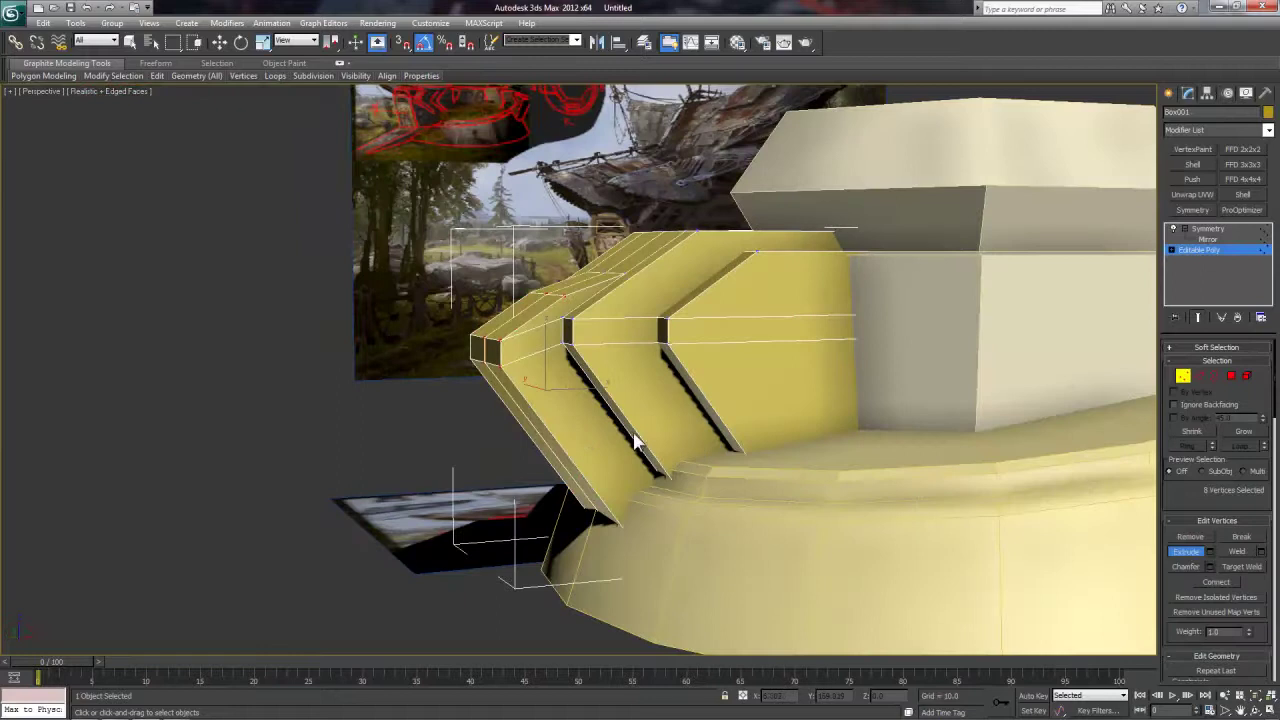
pyautogui.press('r')
pyautogui.moveTo(496, 390); pyautogui.dragTo(519, 267)
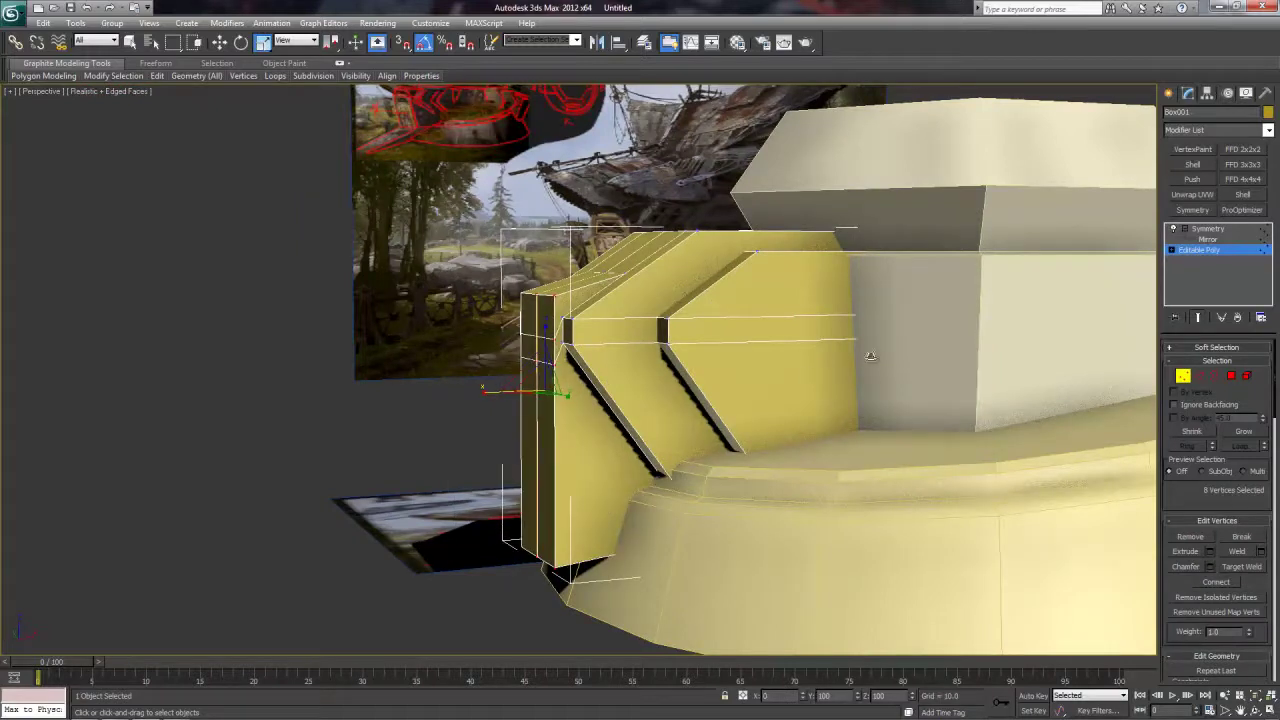
# Step: Move the flattened front face's vertices along the block to reposition the front
pyautogui.press('w')
pyautogui.keyDown('alt'); pyautogui.moveTo(324, 265); pyautogui.dragTo(649, 366, button='middle'); pyautogui.keyUp('alt')
pyautogui.keyDown('alt'); pyautogui.moveTo(546, 405); pyautogui.dragTo(622, 405, button='middle'); pyautogui.keyUp('alt')
pyautogui.moveTo(622, 405); pyautogui.dragTo(574, 408)
pyautogui.keyDown('alt'); pyautogui.moveTo(580, 412); pyautogui.dragTo(658, 463, button='middle'); pyautogui.keyUp('alt')
# Step: Rotate the front face's vertices in the front view to tilt the face and shift them into place
pyautogui.scroll(-4, 658, 463)
pyautogui.press('f')
pyautogui.scroll(3, 578, 391)
pyautogui.press('e')
pyautogui.moveTo(468, 340); pyautogui.dragTo(426, 330)
pyautogui.press('w')
pyautogui.moveTo(457, 384); pyautogui.dragTo(468, 384)
pyautogui.moveTo(371, 388); pyautogui.dragTo(448, 326)
pyautogui.press('p')
pyautogui.press('z')
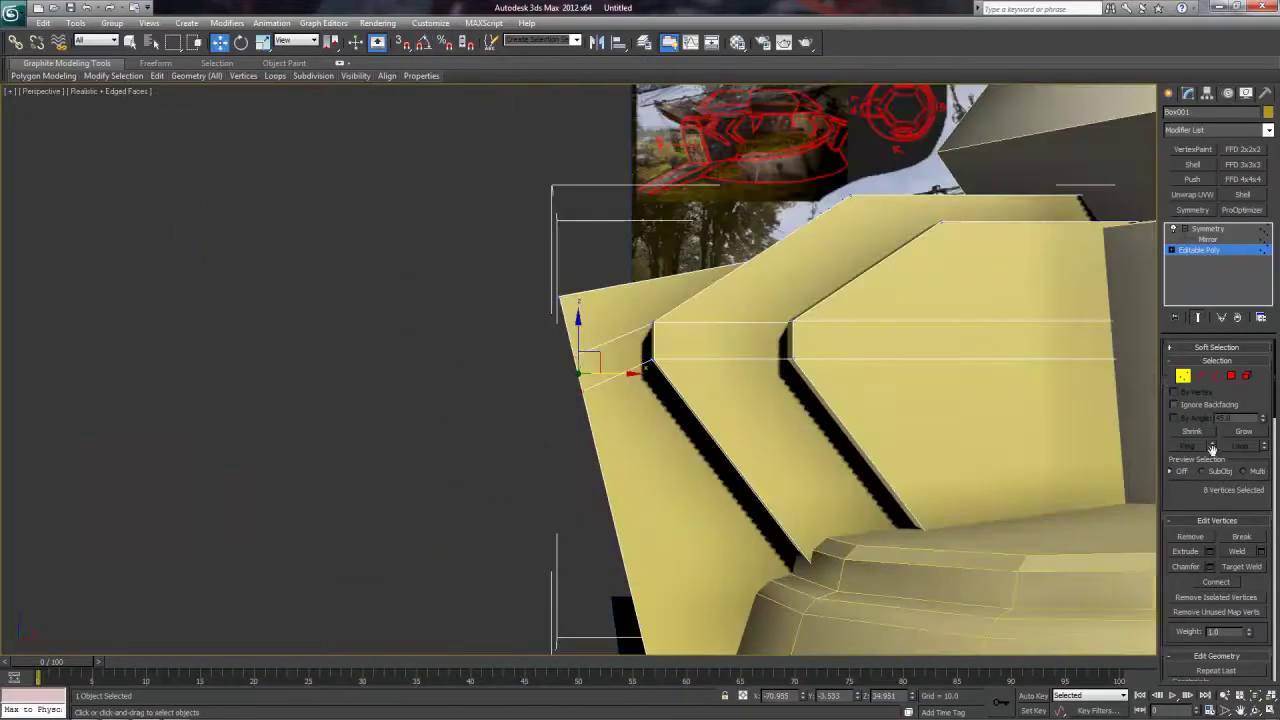
# Step: Refine the position of the tilted front face's vertices against the stepped block
pyautogui.scroll(-3, 1246, 631)
pyautogui.click(1217, 557)
pyautogui.moveTo(530, 325); pyautogui.dragTo(620, 362)
pyautogui.press('z')
pyautogui.scroll(-5, 659, 476)
pyautogui.keyDown('alt'); pyautogui.moveTo(659, 476); pyautogui.dragTo(690, 445, button='middle'); pyautogui.keyUp('alt')
# Step: Remove the surplus edge loop running over the block's front section
pyautogui.press('2')
pyautogui.doubleClick(696, 336)
pyautogui.scroll(-5, 620, 390)
pyautogui.keyDown('alt'); pyautogui.moveTo(548, 396); pyautogui.dragTo(622, 408, button='middle'); pyautogui.keyUp('alt')
pyautogui.scroll(5, 622, 408)
pyautogui.press('1')
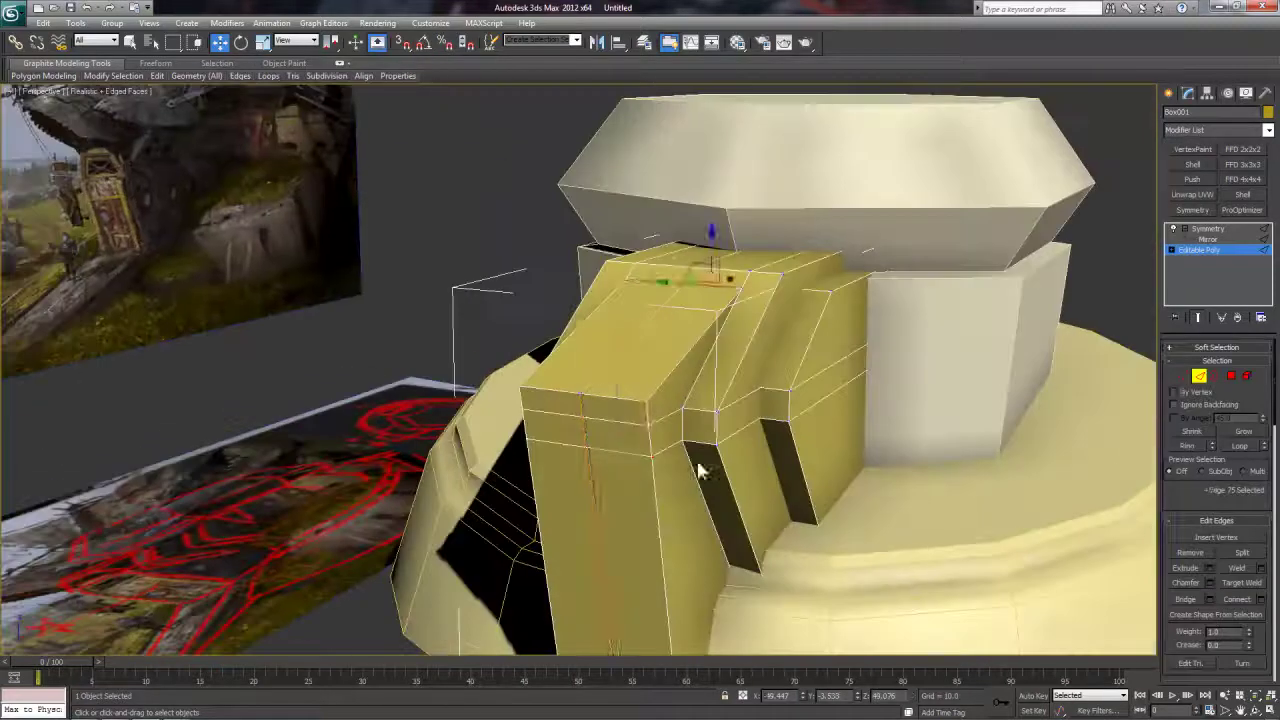
pyautogui.hotkey('ctrl', 'shift', 'w')
pyautogui.press('2')
pyautogui.doubleClick(640, 372)
pyautogui.keyDown('alt'); pyautogui.moveTo(737, 457); pyautogui.dragTo(690, 340, button='middle'); pyautogui.keyUp('alt')
pyautogui.scroll(-3, 1190, 558)
pyautogui.click(1190, 553)
# Step: Adjust the vertices around the upper corner of the block's front steps
pyautogui.scroll(-4, 700, 430)
pyautogui.keyDown('alt'); pyautogui.moveTo(660, 420); pyautogui.dragTo(750, 425, button='middle'); pyautogui.keyUp('alt')
pyautogui.press('f')
pyautogui.scroll(4, 325, 233)
pyautogui.press('p')
pyautogui.keyDown('alt'); pyautogui.moveTo(325, 233); pyautogui.dragTo(680, 310, button='middle'); pyautogui.keyUp('alt')
pyautogui.click(785, 270)
pyautogui.keyDown('alt'); pyautogui.moveTo(775, 325); pyautogui.dragTo(784, 338, button='middle'); pyautogui.keyUp('alt')
pyautogui.press('1')
pyautogui.moveTo(749, 286); pyautogui.dragTo(740, 286)
pyautogui.keyDown('alt'); pyautogui.moveTo(740, 290); pyautogui.dragTo(760, 350, button='middle'); pyautogui.keyUp('alt')
pyautogui.scroll(3, 830, 350)
pyautogui.moveTo(820, 285); pyautogui.dragTo(880, 370)
pyautogui.scroll(-4, 866, 440)
# Step: Finish polygon editing on the front block and select the cylindrical base
pyautogui.keyDown('alt'); pyautogui.moveTo(866, 440); pyautogui.dragTo(952, 501, button='middle'); pyautogui.keyUp('alt')
pyautogui.click(1231, 377)
pyautogui.scroll(-3, 1205, 600)
pyautogui.click(1202, 614)
pyautogui.press('4')
pyautogui.click(948, 487)
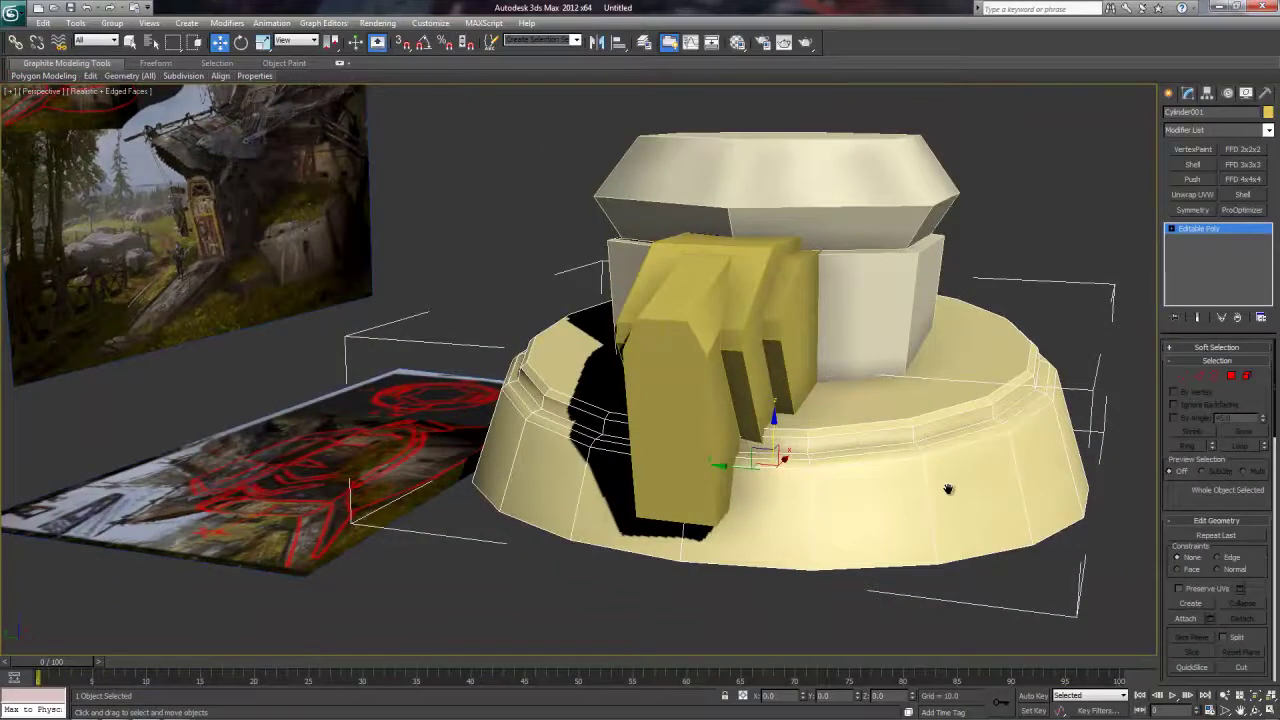
# Step: Add a Symmetry modifier to the cylindrical base, set its mirror options and select its mirror plane
pyautogui.moveTo(947, 486); pyautogui.dragTo(955, 478, button='middle')
pyautogui.click(1194, 210)
pyautogui.click(1192, 386)
pyautogui.click(1210, 372)
pyautogui.keyDown('alt'); pyautogui.moveTo(900, 420); pyautogui.dragTo(975, 440, button='middle'); pyautogui.keyUp('alt')
pyautogui.click(1185, 229)
pyautogui.click(1207, 240)
pyautogui.keyDown('alt'); pyautogui.moveTo(765, 325); pyautogui.dragTo(690, 322, button='middle'); pyautogui.keyUp('alt')
pyautogui.keyDown('alt'); pyautogui.moveTo(845, 414); pyautogui.dragTo(880, 414, button='middle'); pyautogui.keyUp('alt')
# Step: Slide the horizontal edges on the base's wall beneath the front block, using the Edge constraint
pyautogui.click(1199, 250)
pyautogui.click(1199, 376)
pyautogui.keyDown('alt'); pyautogui.moveTo(715, 475); pyautogui.dragTo(774, 491, button='middle'); pyautogui.keyUp('alt')
pyautogui.keyDown('ctrl'); pyautogui.click(774, 491); pyautogui.keyUp('ctrl')
pyautogui.keyDown('alt'); pyautogui.moveTo(762, 390); pyautogui.dragTo(710, 385, button='middle'); pyautogui.keyUp('alt')
pyautogui.scroll(4, 710, 385)
pyautogui.scroll(-3, 1222, 584)
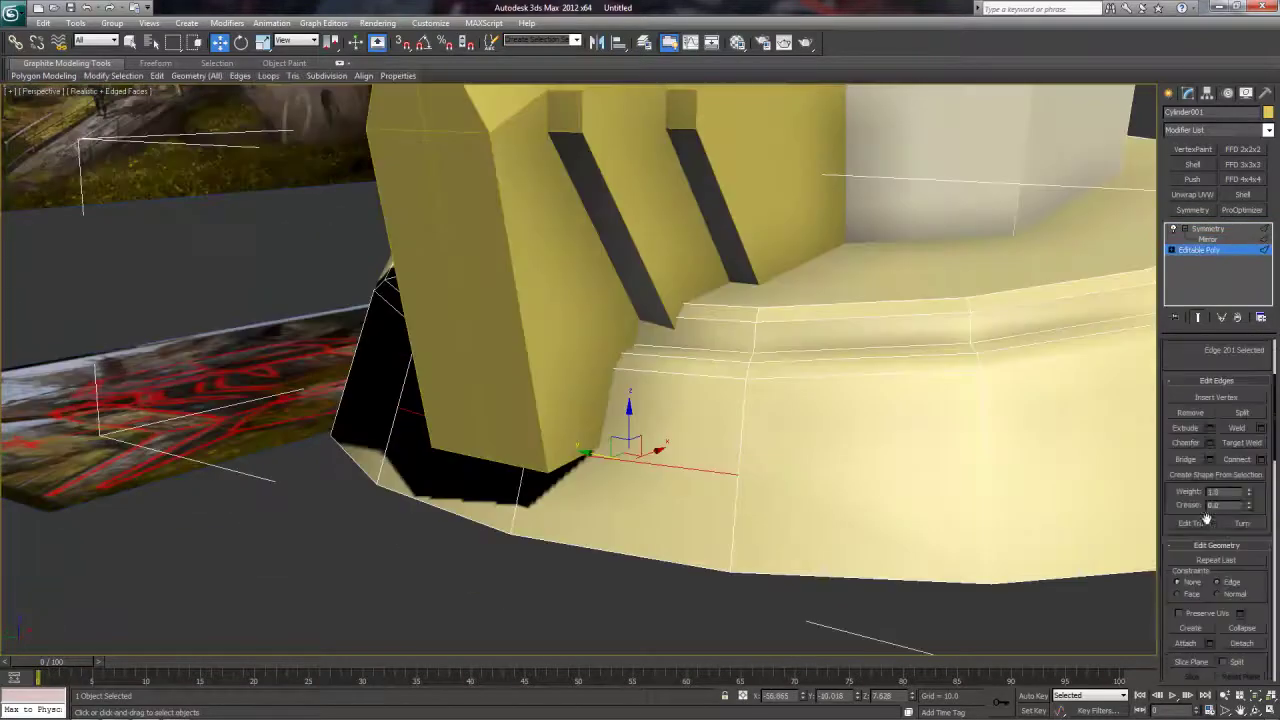
pyautogui.click(1221, 582)
pyautogui.keyDown('alt'); pyautogui.moveTo(680, 470); pyautogui.dragTo(730, 520, button='middle'); pyautogui.keyUp('alt')
pyautogui.moveTo(727, 540); pyautogui.dragTo(740, 448)
# Step: Slide the vertical wall edge beside the front block's foot along the base's rim
pyautogui.scroll(-4, 750, 475)
pyautogui.keyDown('alt'); pyautogui.moveTo(750, 475); pyautogui.dragTo(793, 541, button='middle'); pyautogui.keyUp('alt')
pyautogui.keyDown('ctrl'); pyautogui.click(722, 608); pyautogui.keyUp('ctrl')
pyautogui.click(723, 608)
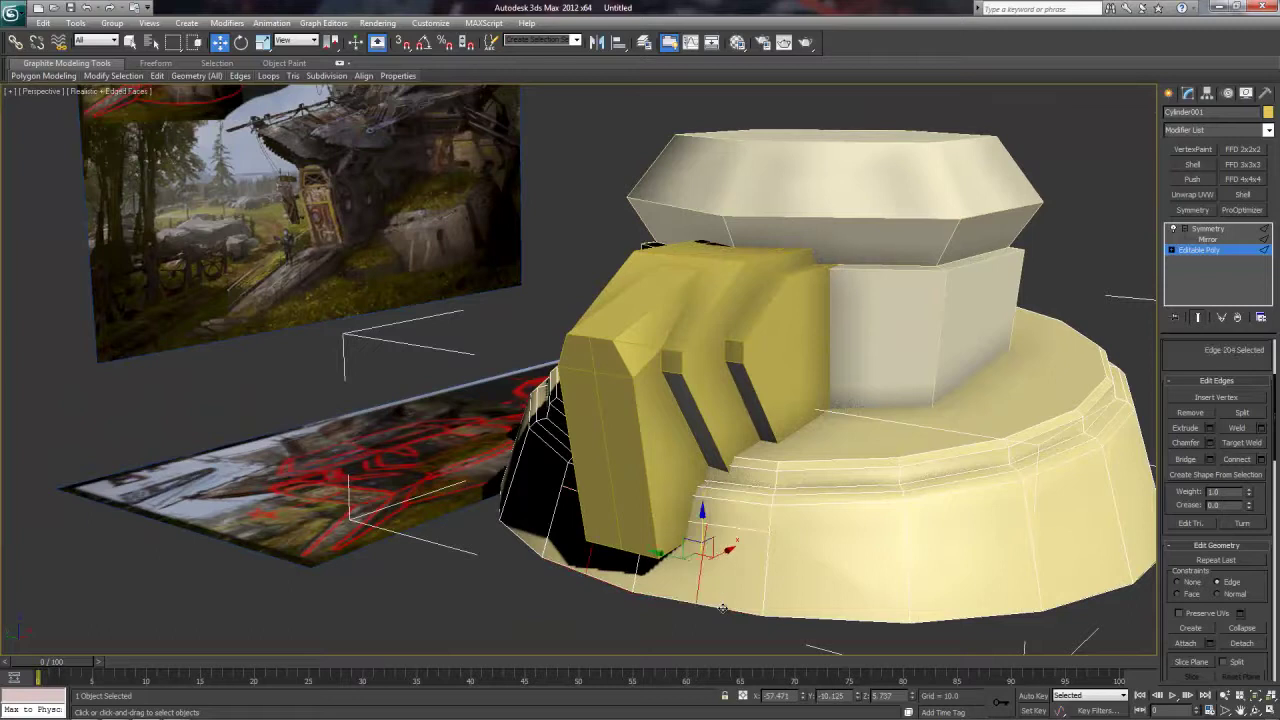
pyautogui.moveTo(675, 573); pyautogui.dragTo(652, 556)
# Step: Extrude the wall polygons beneath the front block and move their end faces far outward to form a long ramp body
pyautogui.moveTo(783, 492); pyautogui.dragTo(789, 381)
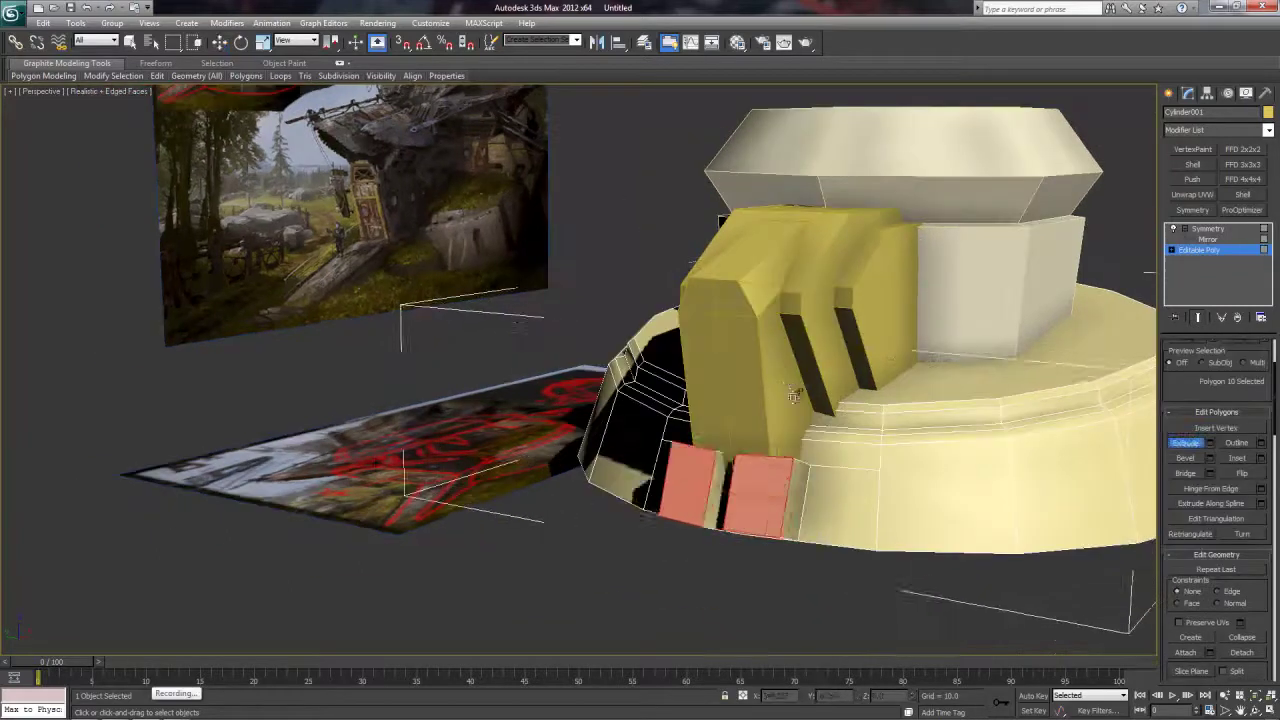
pyautogui.press('w')
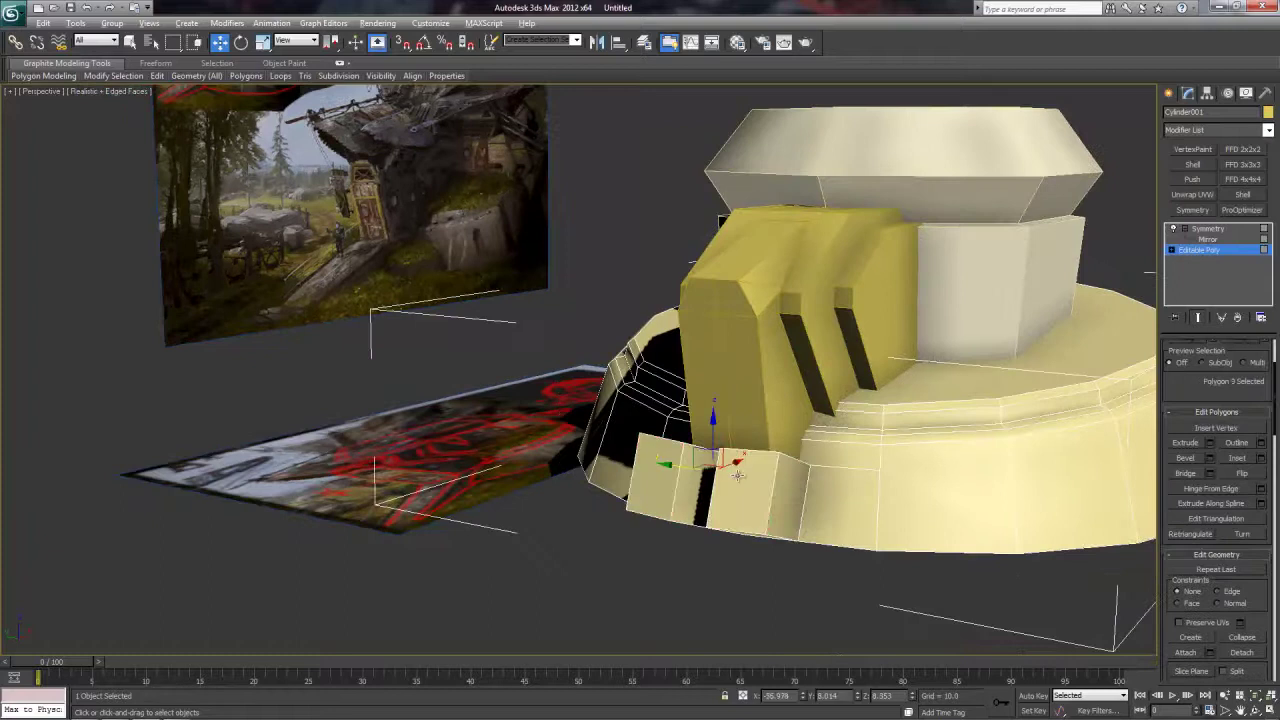
pyautogui.press('t')
pyautogui.press('z')
pyautogui.moveTo(497, 308); pyautogui.dragTo(498, 267)
pyautogui.press('f')
pyautogui.moveTo(541, 415); pyautogui.dragTo(407, 414)
# Step: Target-weld the upper vertices at the ramp's outer end to the lower ones so that the ramp slopes to the ground
pyautogui.press('p')
pyautogui.press('F3')
pyautogui.press('1')
pyautogui.hotkey('ctrl', 'shift', 'w')
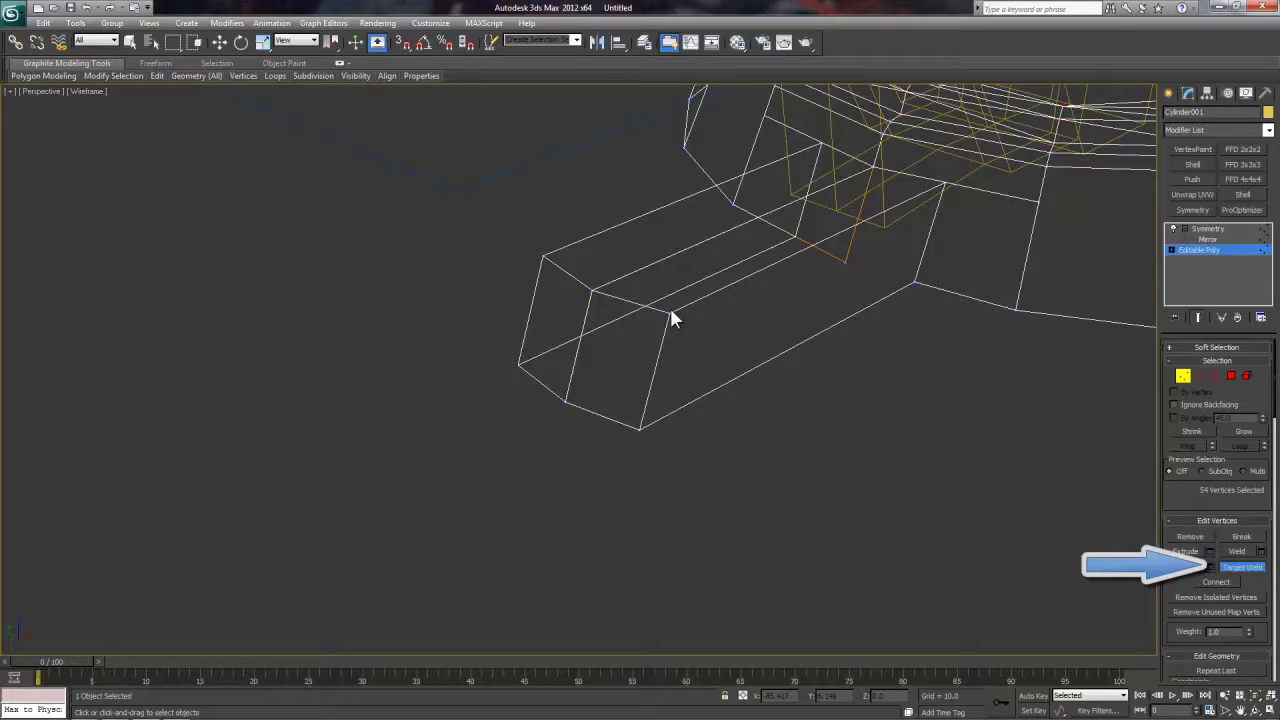
pyautogui.click(669, 313)
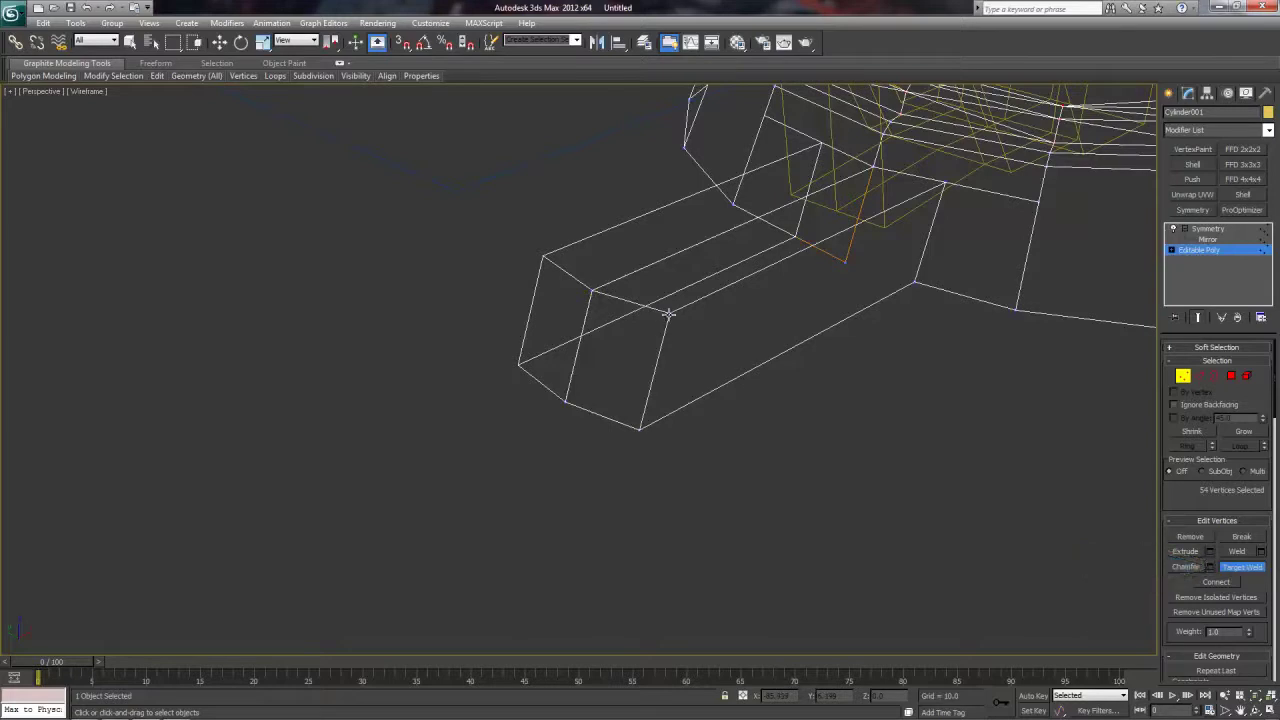
pyautogui.click(640, 428)
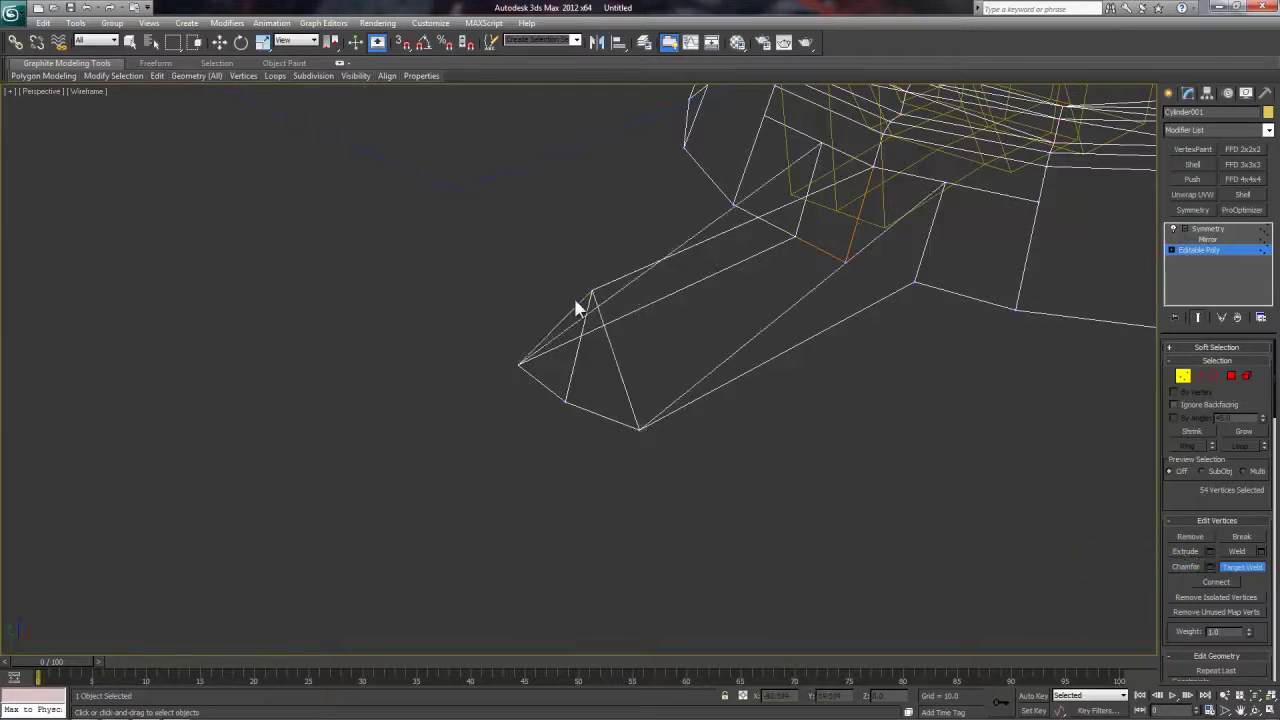
pyautogui.click(565, 401)
pyautogui.moveTo(741, 460)
pyautogui.keyDown('alt'); pyautogui.mouseDown(button='middle')
pyautogui.moveTo(733, 490)
pyautogui.moveTo(823, 489)
pyautogui.moveTo(854, 508)
pyautogui.mouseUp(button='middle'); pyautogui.keyUp('alt')
pyautogui.press('F3')
pyautogui.scroll(-4, 733, 490)
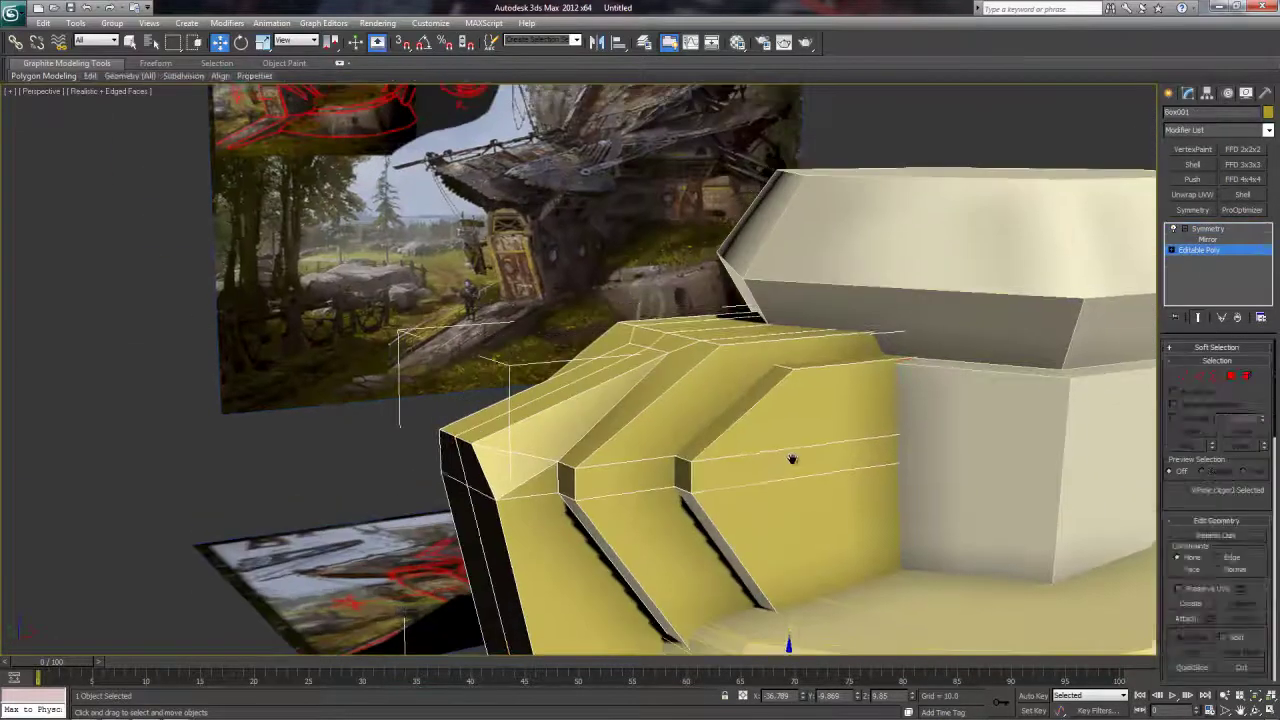
# Step: Inset the upper rear polygon on the front block's side and shift the inset's rear edge
pyautogui.click(800, 420)
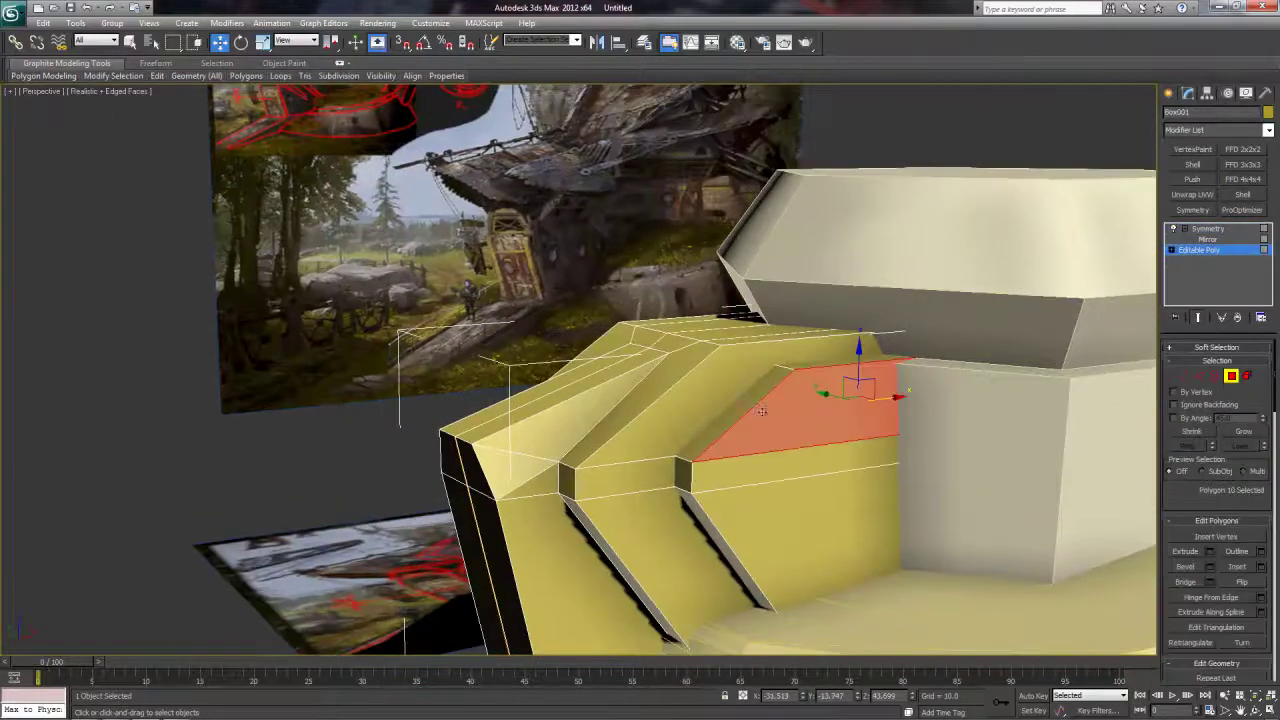
pyautogui.moveTo(1184, 399); pyautogui.dragTo(1188, 509)
pyautogui.click(1237, 567)
pyautogui.moveTo(836, 412); pyautogui.dragTo(831, 388)
pyautogui.keyDown('alt'); pyautogui.moveTo(835, 420); pyautogui.dragTo(863, 466, button='middle'); pyautogui.keyUp('alt')
pyautogui.scroll(3, 863, 466)
pyautogui.press('2')
pyautogui.click(903, 405)
pyautogui.moveTo(930, 396); pyautogui.dragTo(994, 391)
pyautogui.click(892, 420)
# Step: Try to extrude the inset polygon on the block's side
pyautogui.click(1231, 376)
pyautogui.keyDown('alt'); pyautogui.moveTo(860, 425); pyautogui.dragTo(835, 445, button='middle'); pyautogui.keyUp('alt')
pyautogui.click(1186, 551)
pyautogui.moveTo(800, 405); pyautogui.dragTo(809, 451)
pyautogui.hotkey('ctrl', 'z')
pyautogui.keyDown('alt'); pyautogui.moveTo(809, 451); pyautogui.dragTo(870, 445, button='middle'); pyautogui.keyUp('alt')
# Step: Extrude the two window polygons on the block's rear side inward as narrow recessed slots
pyautogui.click(1183, 376)
pyautogui.click(1186, 567)
pyautogui.click(1231, 376)
pyautogui.click(690, 352)
pyautogui.keyDown('ctrl'); pyautogui.click(685, 404); pyautogui.keyUp('ctrl')
pyautogui.keyDown('alt'); pyautogui.moveTo(690, 410); pyautogui.dragTo(678, 406, button='middle'); pyautogui.keyUp('alt')
pyautogui.click(1209, 551)
pyautogui.moveTo(587, 396); pyautogui.dragTo(588, 420)
pyautogui.click(586, 416)
pyautogui.keyDown('alt'); pyautogui.moveTo(620, 430); pyautogui.dragTo(800, 440, button='middle'); pyautogui.keyUp('alt')
pyautogui.scroll(3, 722, 438)
pyautogui.scroll(-3, 722, 438)
# Step: Inset a polygon on the block's stepped side and extrude it inward as a recess
pyautogui.click(771, 357)
pyautogui.press('w')
pyautogui.scroll(-3, 1237, 405)
pyautogui.click(1237, 401)
pyautogui.moveTo(755, 364); pyautogui.dragTo(755, 375)
pyautogui.keyDown('alt'); pyautogui.moveTo(760, 380); pyautogui.dragTo(838, 436, button='middle'); pyautogui.keyUp('alt')
pyautogui.click(1186, 385)
pyautogui.moveTo(769, 368); pyautogui.dragTo(769, 388)
pyautogui.press('w')
pyautogui.scroll(-5, 800, 451)
# Step: Try to inset the polygon at the upper front of the block
pyautogui.click(312, 338)
pyautogui.scroll(5, 312, 338)
pyautogui.keyDown('alt'); pyautogui.moveTo(640, 440); pyautogui.dragTo(746, 460, button='middle'); pyautogui.keyUp('alt')
pyautogui.press('4')
pyautogui.scroll(-5, 746, 460)
pyautogui.scroll(6, 746, 440)
pyautogui.press('4')
pyautogui.click(757, 425)
pyautogui.click(1237, 567)
pyautogui.moveTo(786, 462); pyautogui.dragTo(783, 429)
pyautogui.hotkey('ctrl', 'z')
# Step: Inset the block's upper front polygon, remove the surplus face and extrude the opening inward
pyautogui.click(1237, 567)
pyautogui.press('Delete')
pyautogui.press('2')
pyautogui.press('w')
pyautogui.keyDown('alt'); pyautogui.moveTo(706, 423); pyautogui.dragTo(760, 425, button='middle'); pyautogui.keyUp('alt')
pyautogui.click(1231, 376)
pyautogui.click(1185, 553)
pyautogui.moveTo(682, 422); pyautogui.dragTo(684, 495)
pyautogui.scroll(-5, 640, 475)
pyautogui.keyDown('alt'); pyautogui.moveTo(684, 495); pyautogui.dragTo(762, 447, button='middle'); pyautogui.keyUp('alt')
pyautogui.click(640, 481)
pyautogui.scroll(5, 640, 481)
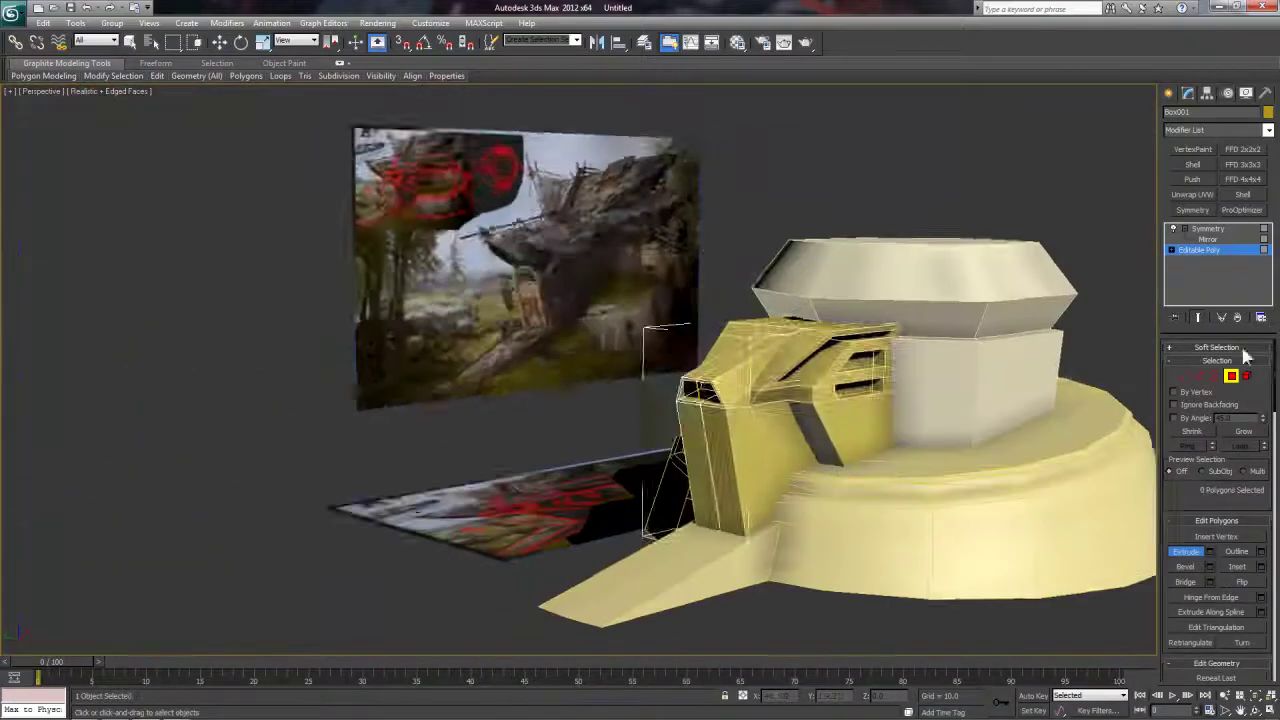
# Step: Cut new edges across the ramp's side from its lower edge up to the corner of the base wall
pyautogui.keyDown('alt'); pyautogui.moveTo(560, 420); pyautogui.dragTo(626, 512, button='middle'); pyautogui.keyUp('alt')
pyautogui.scroll(5, 531, 470)
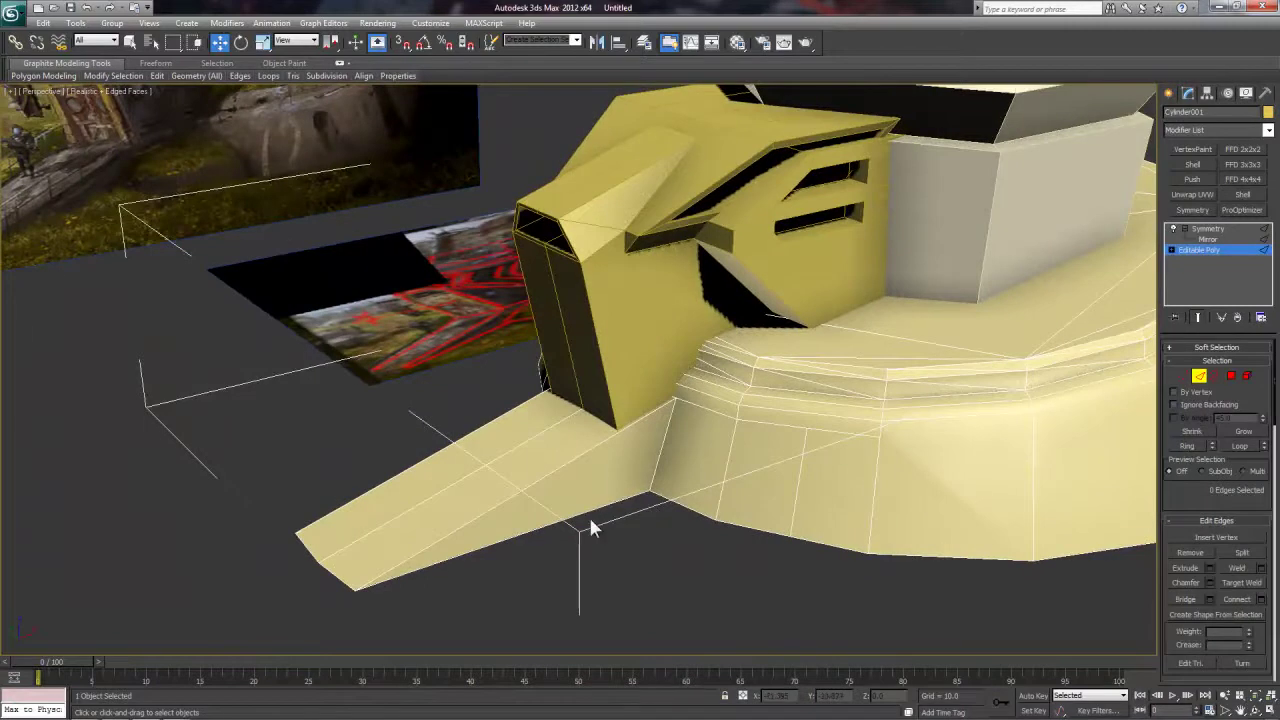
pyautogui.press('q')
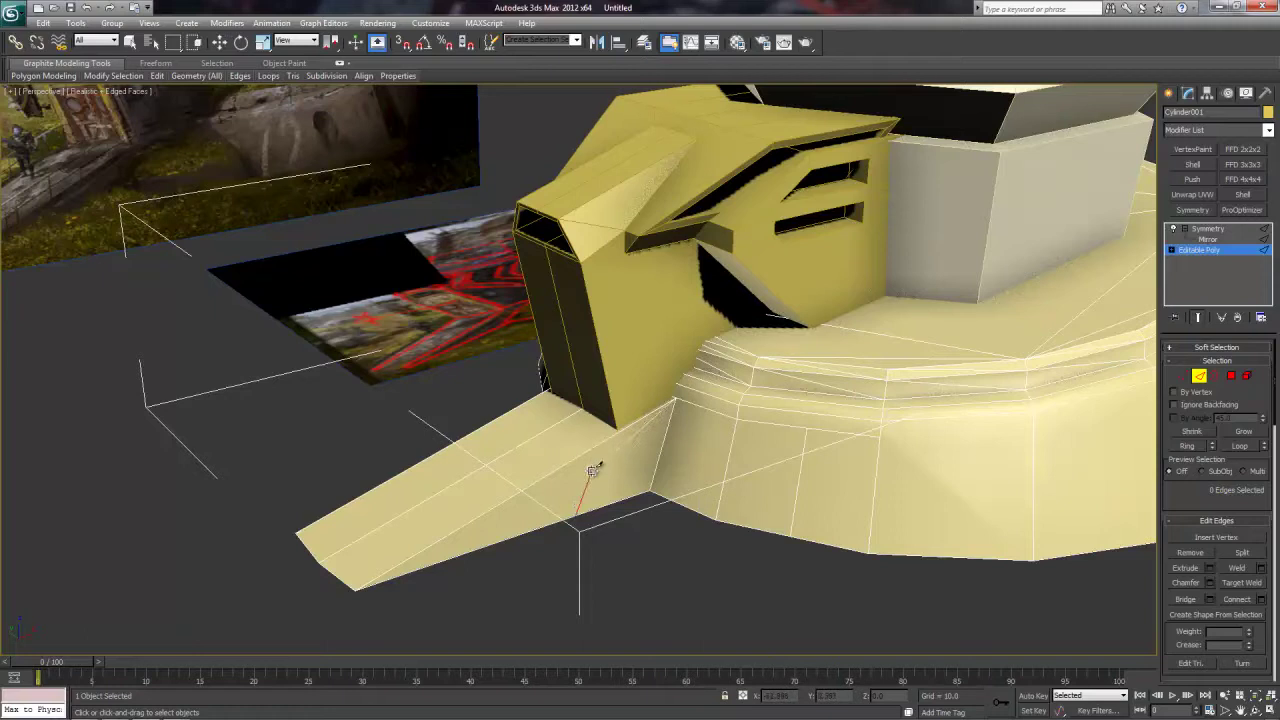
pyautogui.click(590, 472)
pyautogui.click(677, 399)
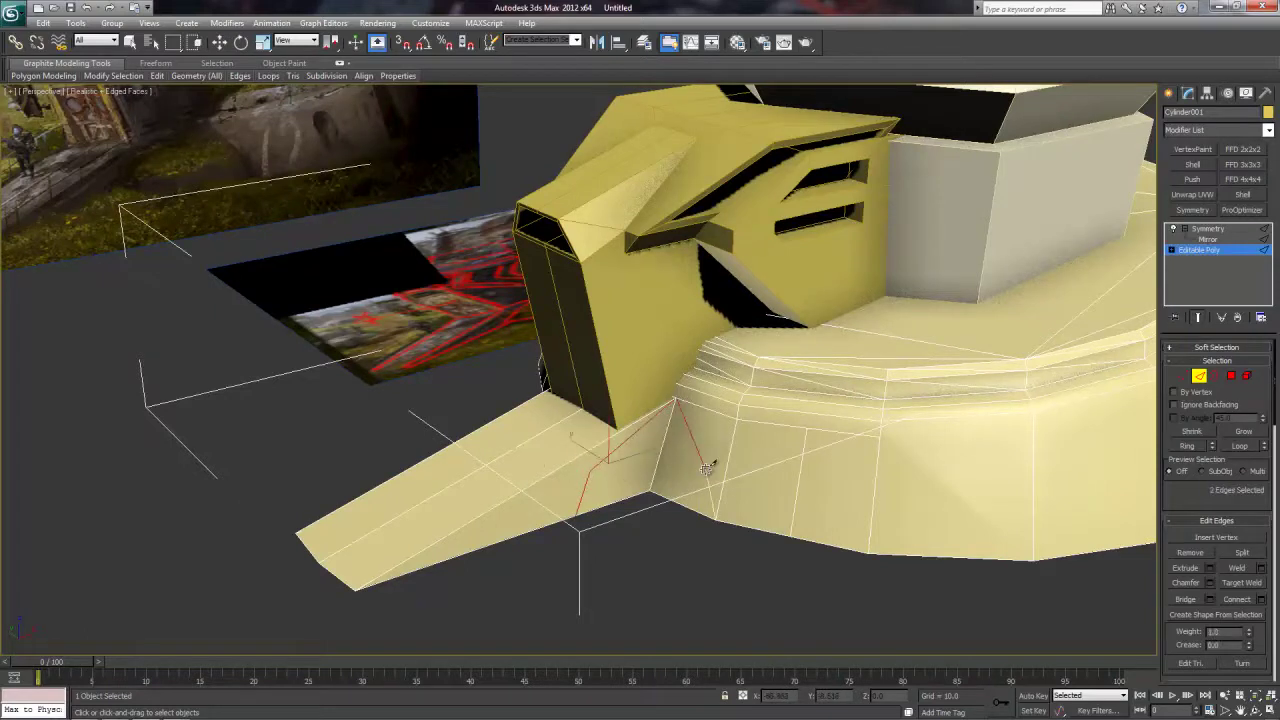
pyautogui.rightClick(711, 467)
pyautogui.moveTo(715, 484); pyautogui.dragTo(700, 486, button='middle')
# Step: Delete the three polygons between the cut on the ramp's side and the base wall
pyautogui.press('1')
pyautogui.press('4')
pyautogui.click(637, 480)
pyautogui.keyDown('ctrl'); pyautogui.click(680, 455); pyautogui.keyUp('ctrl')
pyautogui.keyDown('ctrl'); pyautogui.click(747, 489); pyautogui.keyUp('ctrl')
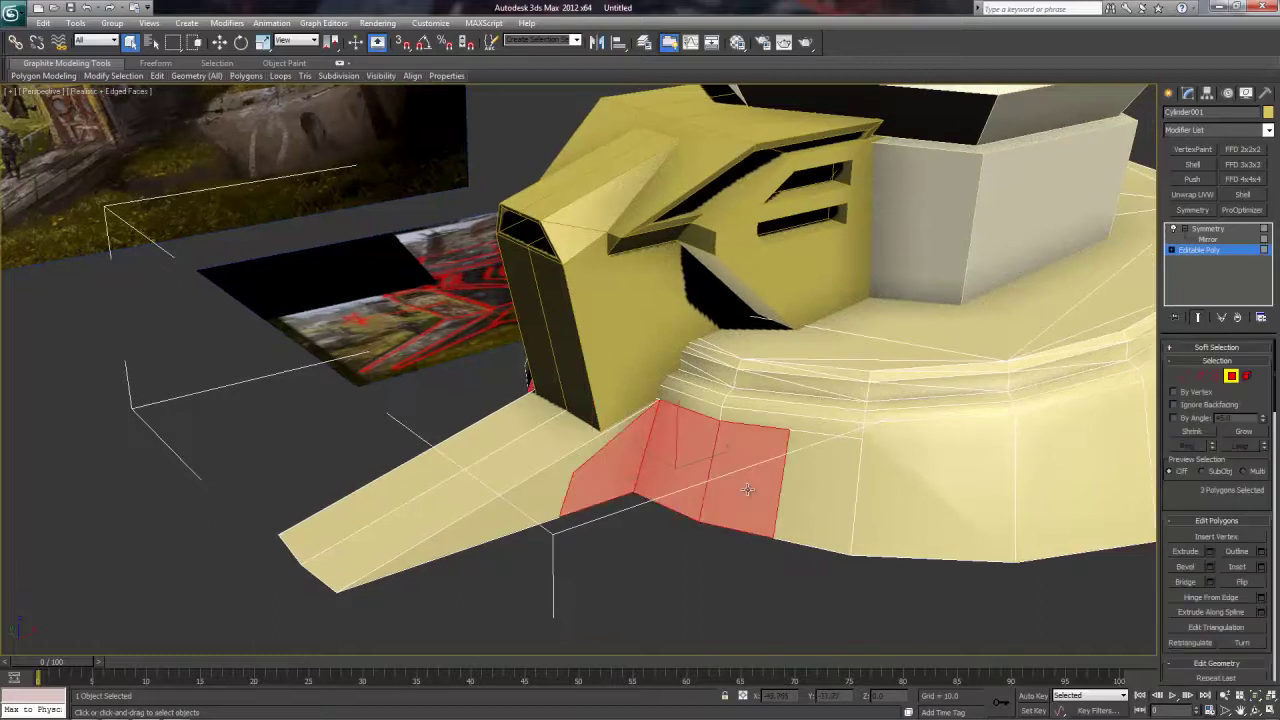
pyautogui.press('Delete')
pyautogui.moveTo(766, 517); pyautogui.dragTo(776, 517, button='middle')
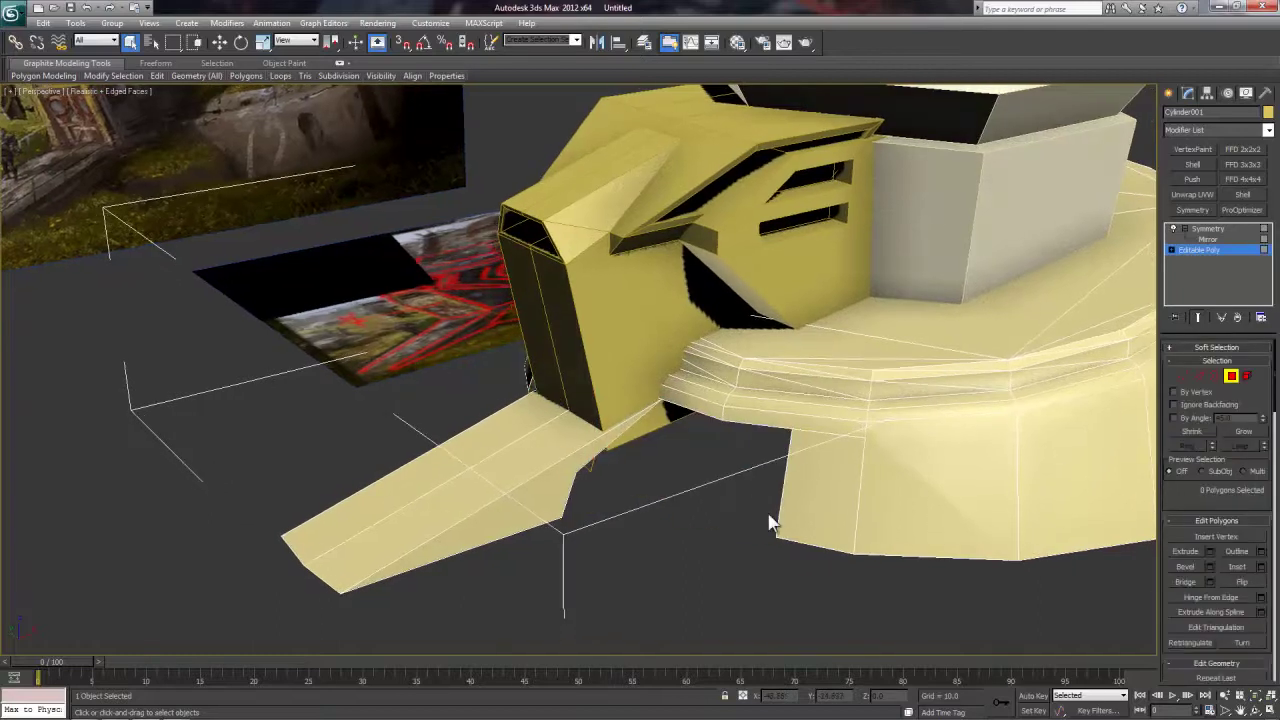
# Step: Extend the base wall's open vertical edge in curved segments toward the ramp and scale and position the end edge
pyautogui.press('2')
pyautogui.click(785, 482)
pyautogui.press('w')
pyautogui.press('t')
pyautogui.keyDown('shift'); pyautogui.moveTo(505, 528); pyautogui.dragTo(396, 435); pyautogui.keyUp('shift')
pyautogui.hotkey('ctrl', 'z')
pyautogui.press('r')
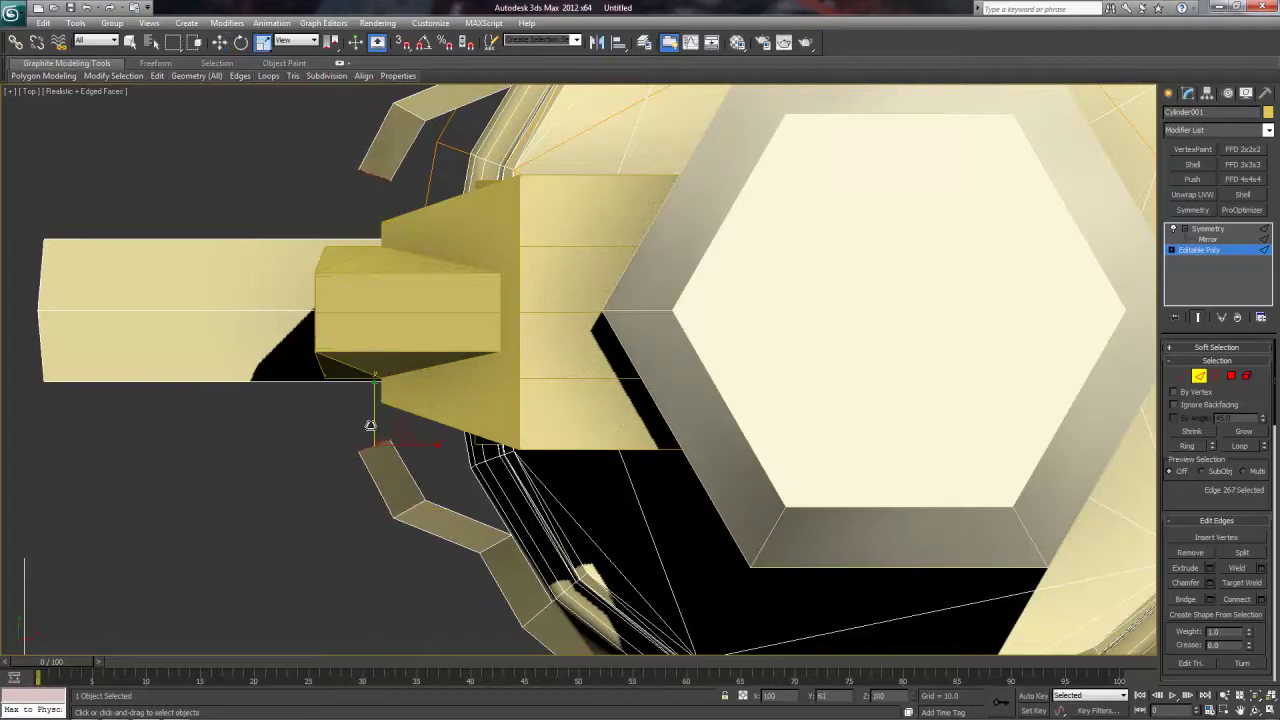
pyautogui.press('w')
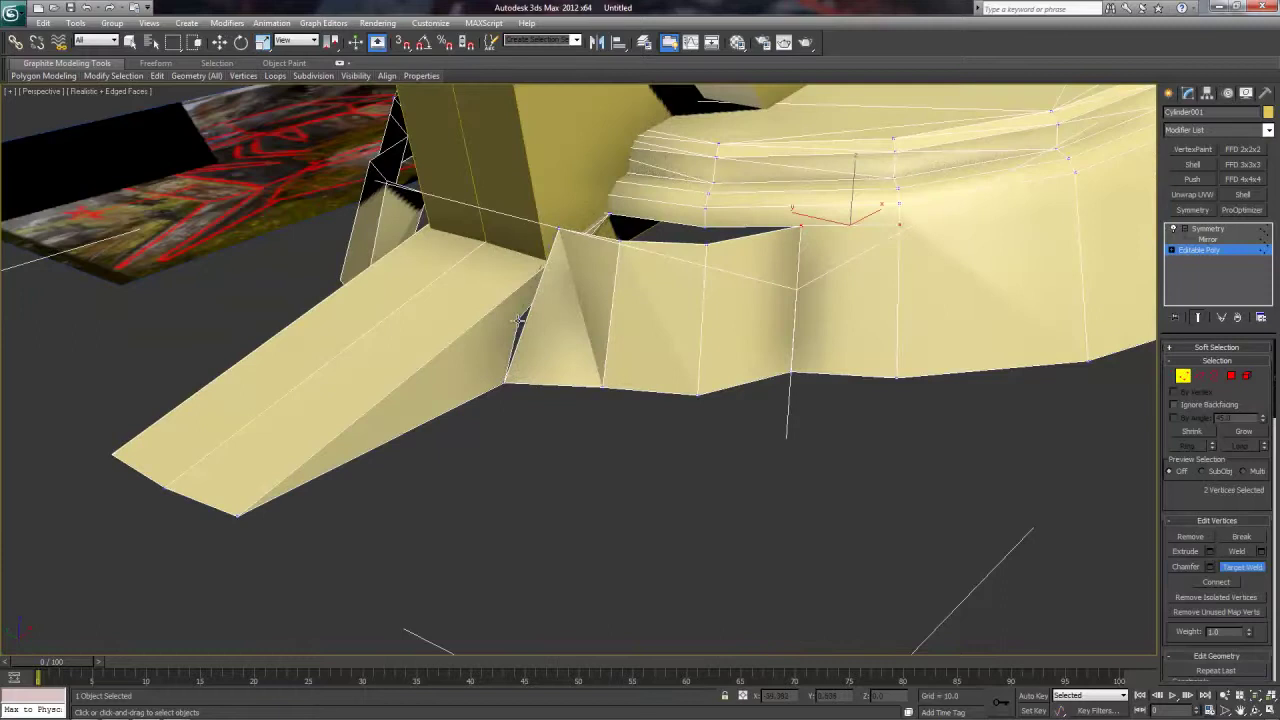
# Step: Lower the curved wall's top vertices in the side view so that its upper edge descends toward the ramp
pyautogui.press('f')
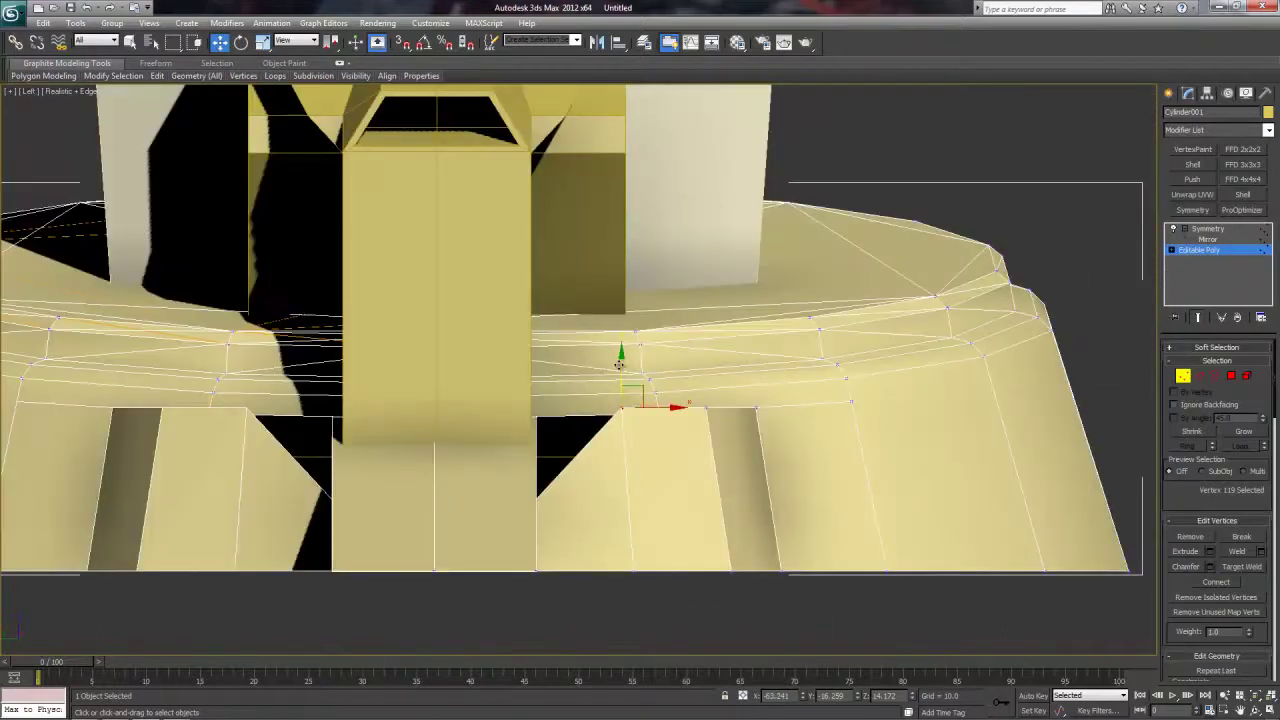
pyautogui.moveTo(622, 366); pyautogui.dragTo(626, 455)
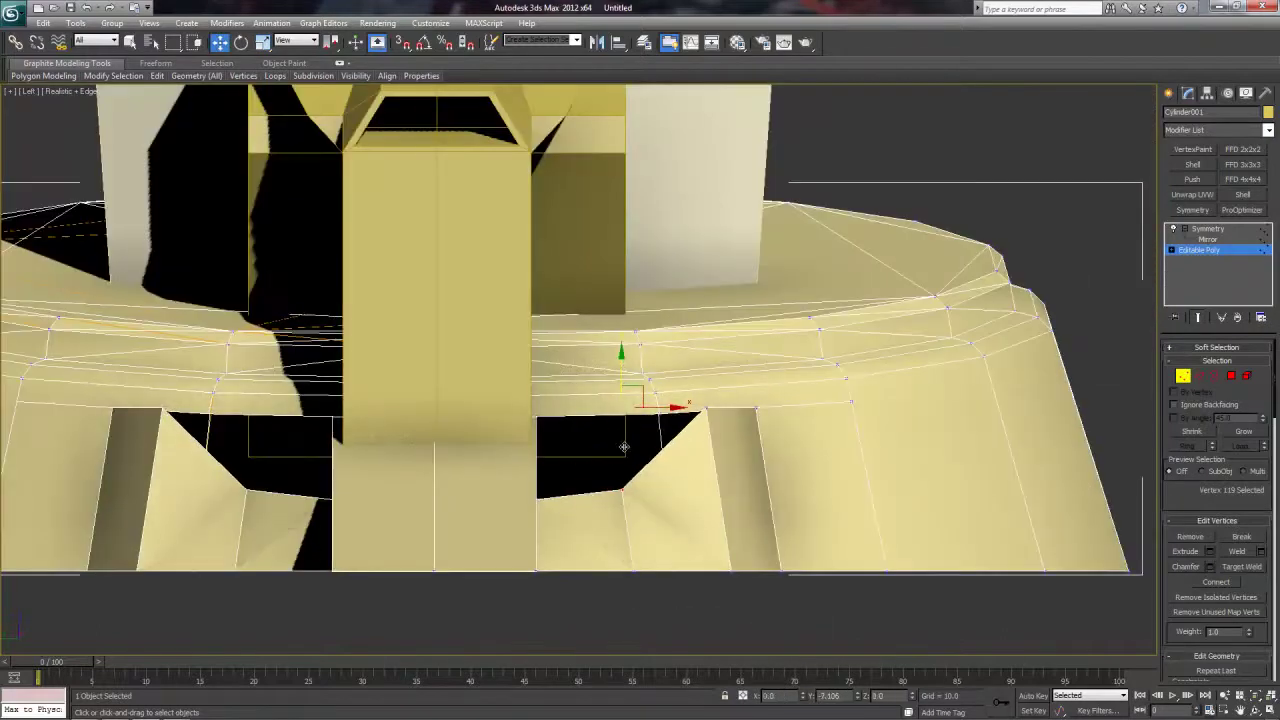
pyautogui.click(706, 412)
pyautogui.moveTo(706, 412)
pyautogui.mouseDown()
pyautogui.moveTo(711, 449)
pyautogui.moveTo(711, 429)
pyautogui.mouseUp()
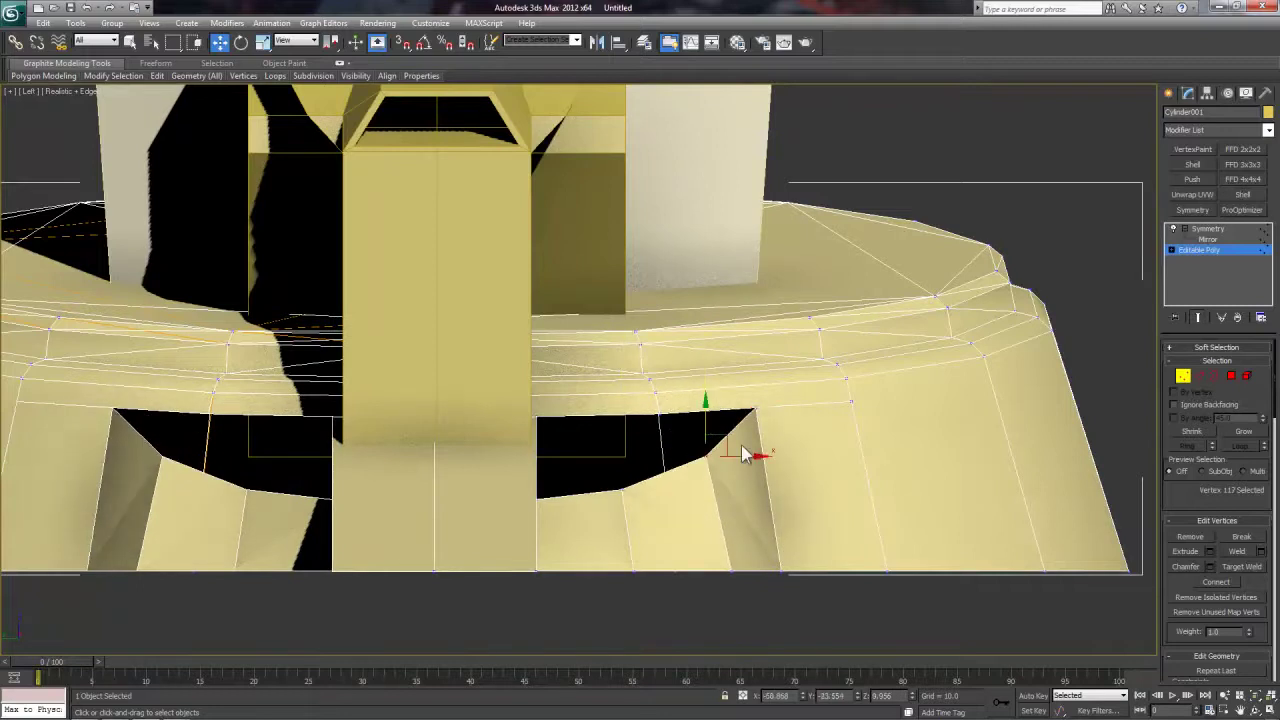
pyautogui.click(622, 490)
# Step: Reposition the curved wall's vertical edge nearest the ramp in the top view
pyautogui.press('t')
pyautogui.scroll(-5, 560, 450)
pyautogui.scroll(5, 400, 415)
pyautogui.press('2')
pyautogui.click(411, 376)
pyautogui.moveTo(400, 374); pyautogui.dragTo(380, 386)
# Step: Connect an extra vertical edge across the wall segment next to the base and move it to round the curve
pyautogui.click(437, 474)
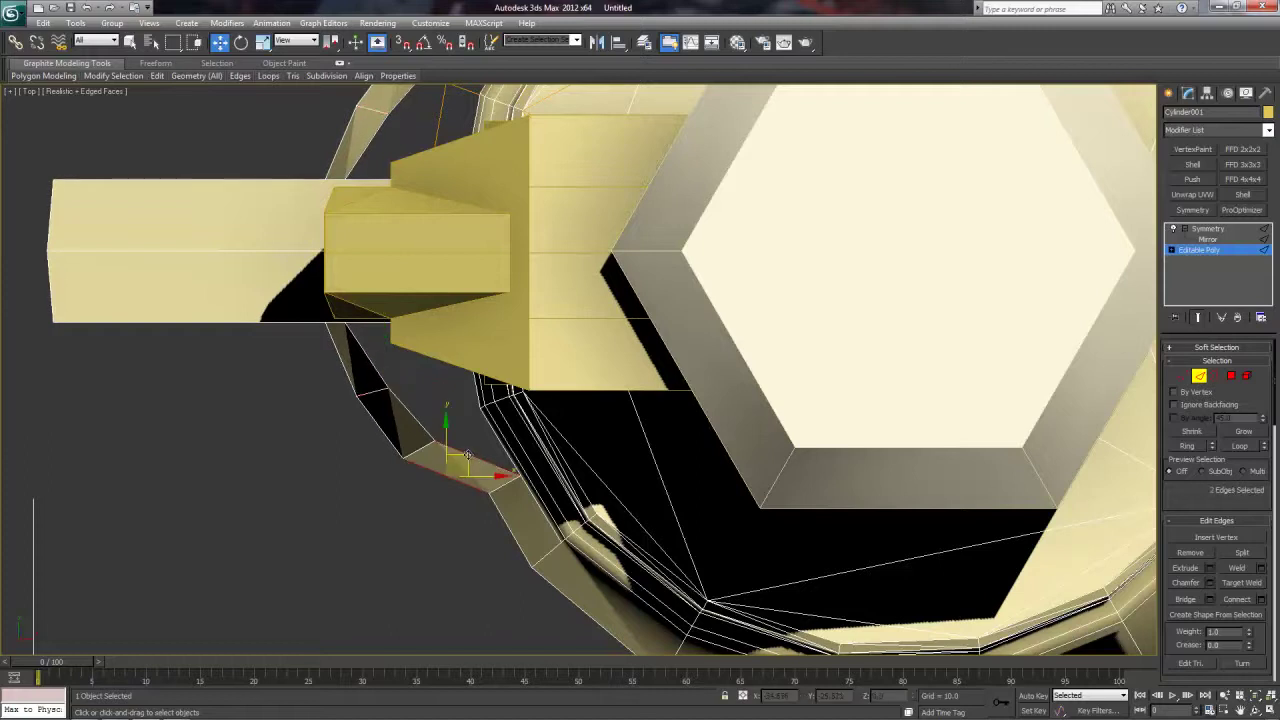
pyautogui.click(490, 485)
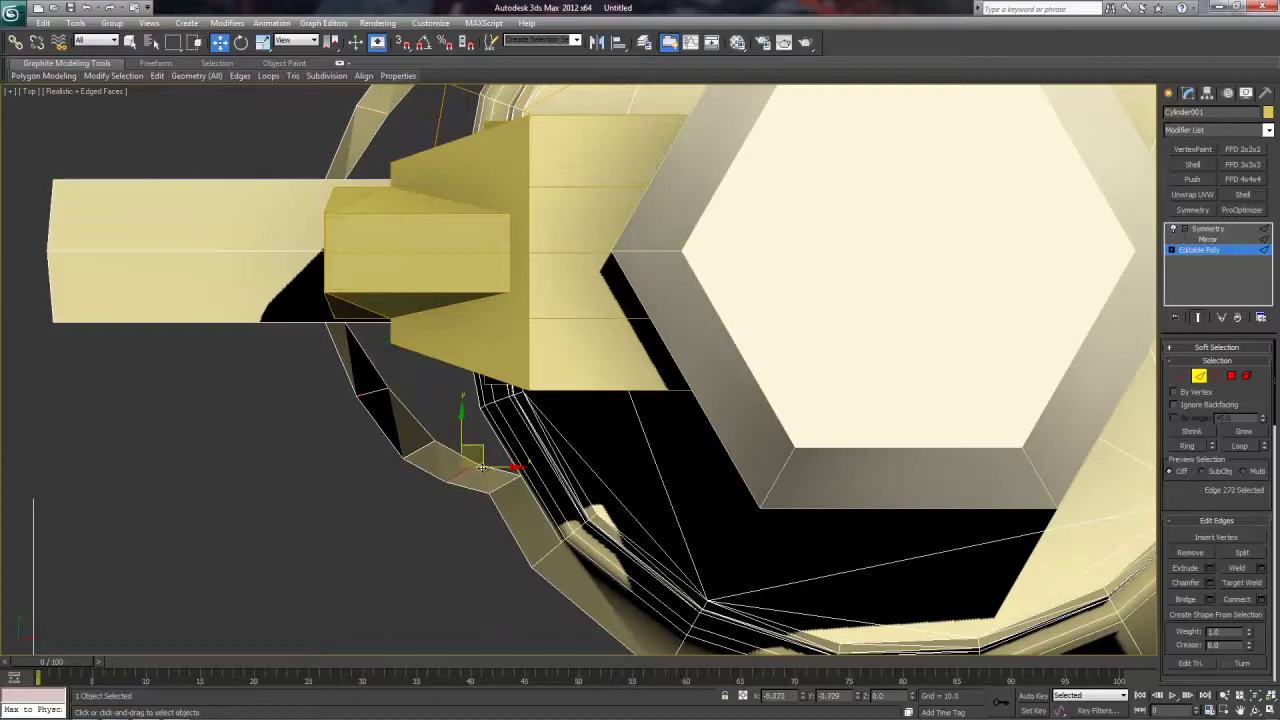
pyautogui.moveTo(484, 467); pyautogui.dragTo(485, 469)
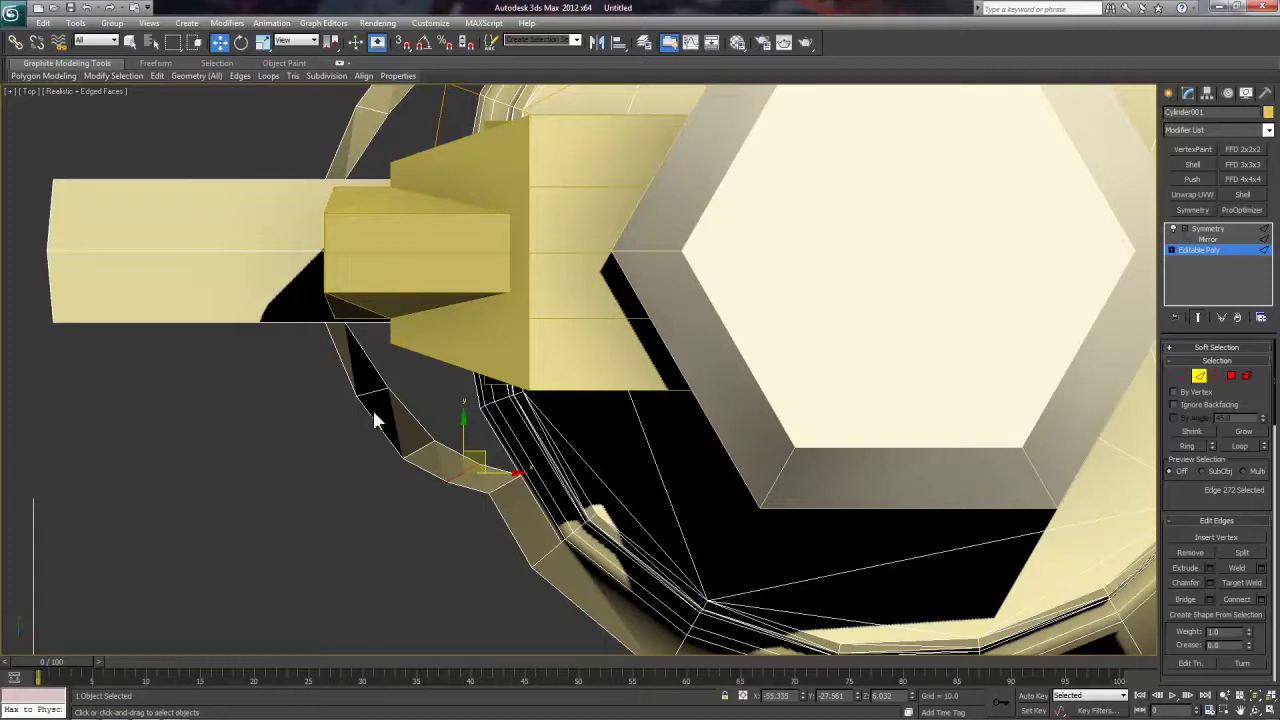
# Step: Adjust the upper vertex near the ramp and connect extra vertical edges across the curved wall's remaining segments
pyautogui.press('1')
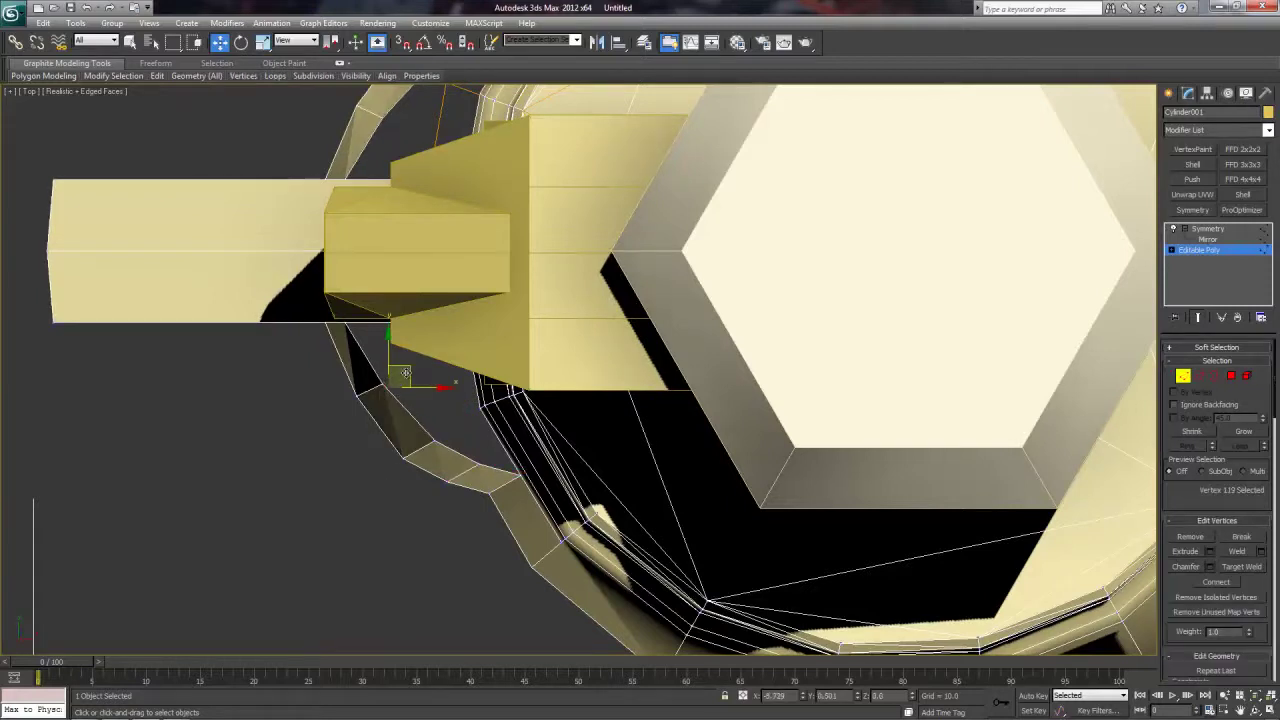
pyautogui.moveTo(323, 387); pyautogui.dragTo(398, 417)
pyautogui.press('2')
pyautogui.click(379, 427)
pyautogui.keyDown('ctrl'); pyautogui.click(407, 412); pyautogui.keyUp('ctrl')
pyautogui.hotkey('ctrl', 'shift', 'e')
pyautogui.click(341, 359)
pyautogui.keyDown('ctrl'); pyautogui.click(366, 353); pyautogui.keyUp('ctrl')
# Step: Move the curved wall's new vertices in the top view to smooth its outline
pyautogui.press('1')
pyautogui.click(382, 384)
pyautogui.moveTo(397, 372); pyautogui.dragTo(397, 378)
pyautogui.click(404, 459)
pyautogui.click(369, 443)
pyautogui.moveTo(419, 447); pyautogui.dragTo(401, 428)
pyautogui.click(375, 434)
# Step: Cap the open border between the curved side wall, the ramp, and the stepped base
pyautogui.click(466, 531)
pyautogui.click(488, 460)
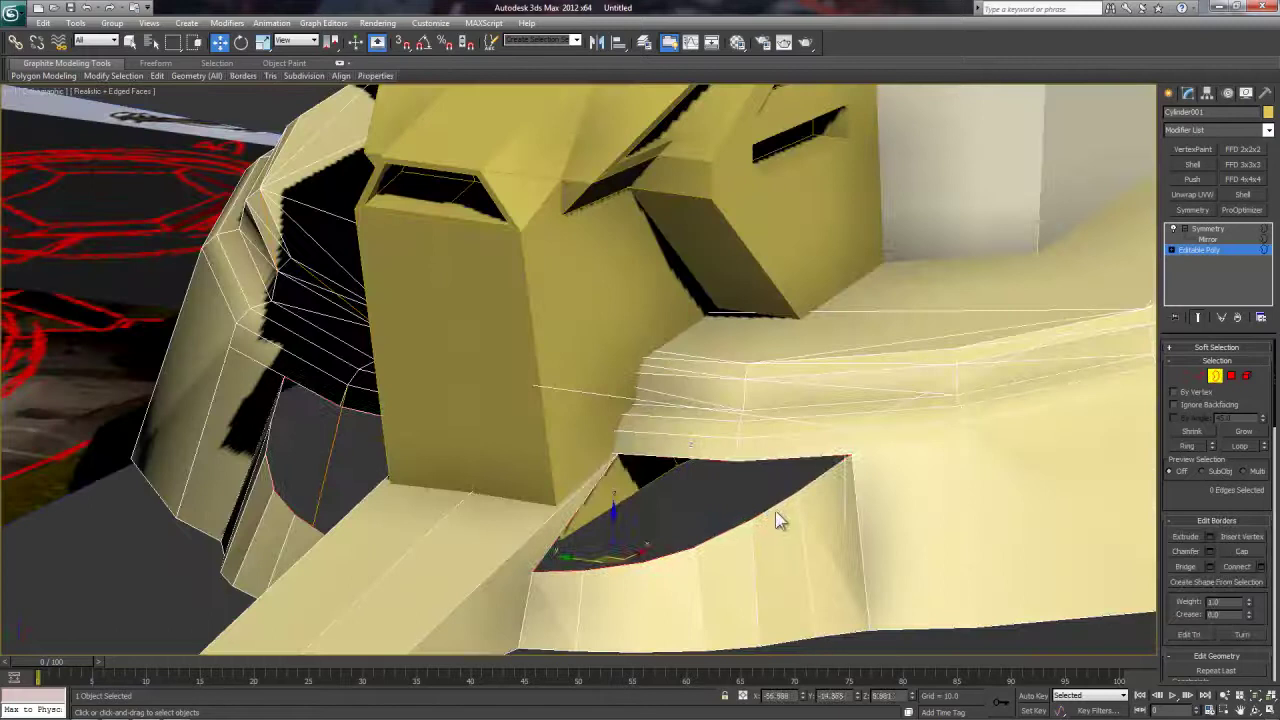
pyautogui.click(770, 514)
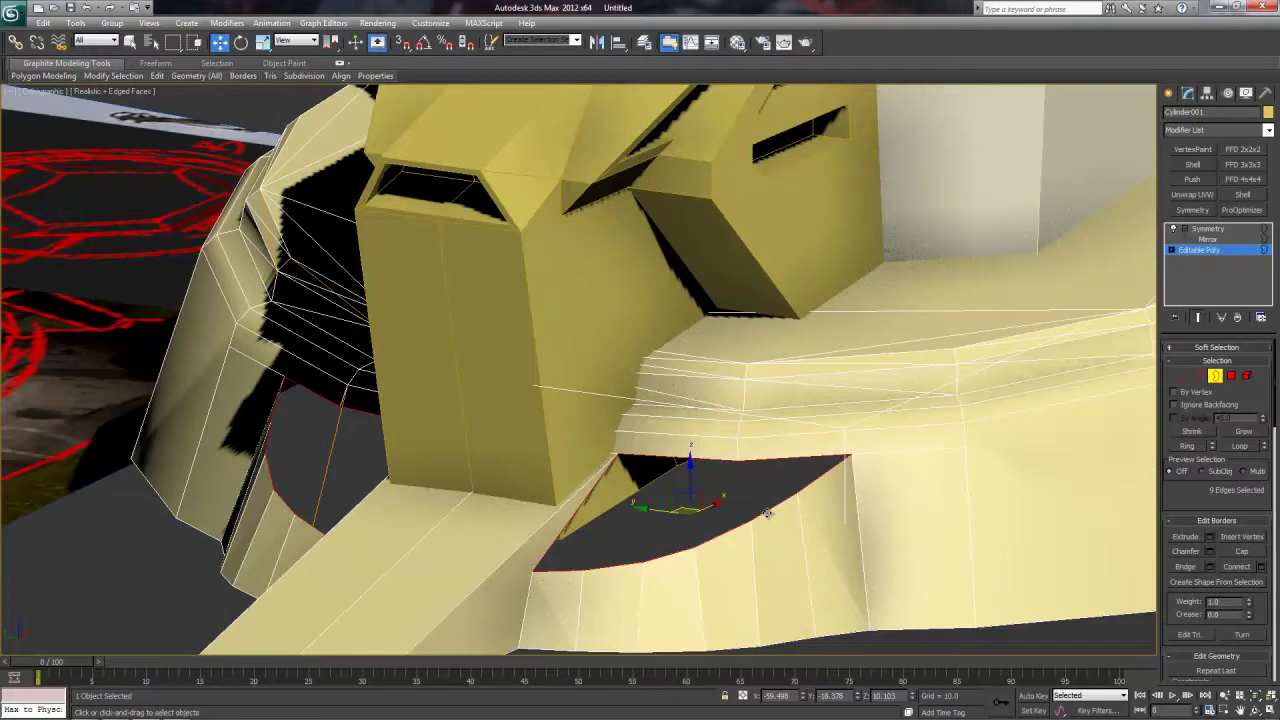
pyautogui.click(1239, 554)
pyautogui.scroll(-2, 931, 517)
pyautogui.scroll(-2, 926, 486)
pyautogui.keyDown('alt'); pyautogui.moveTo(931, 517); pyautogui.dragTo(828, 409, button='middle'); pyautogui.keyUp('alt')
pyautogui.scroll(2, 829, 478)
pyautogui.scroll(2, 829, 480)
pyautogui.press('p')
pyautogui.scroll(-5, 845, 451)
pyautogui.scroll(4, 640, 447)
pyautogui.scroll(3, 771, 411)
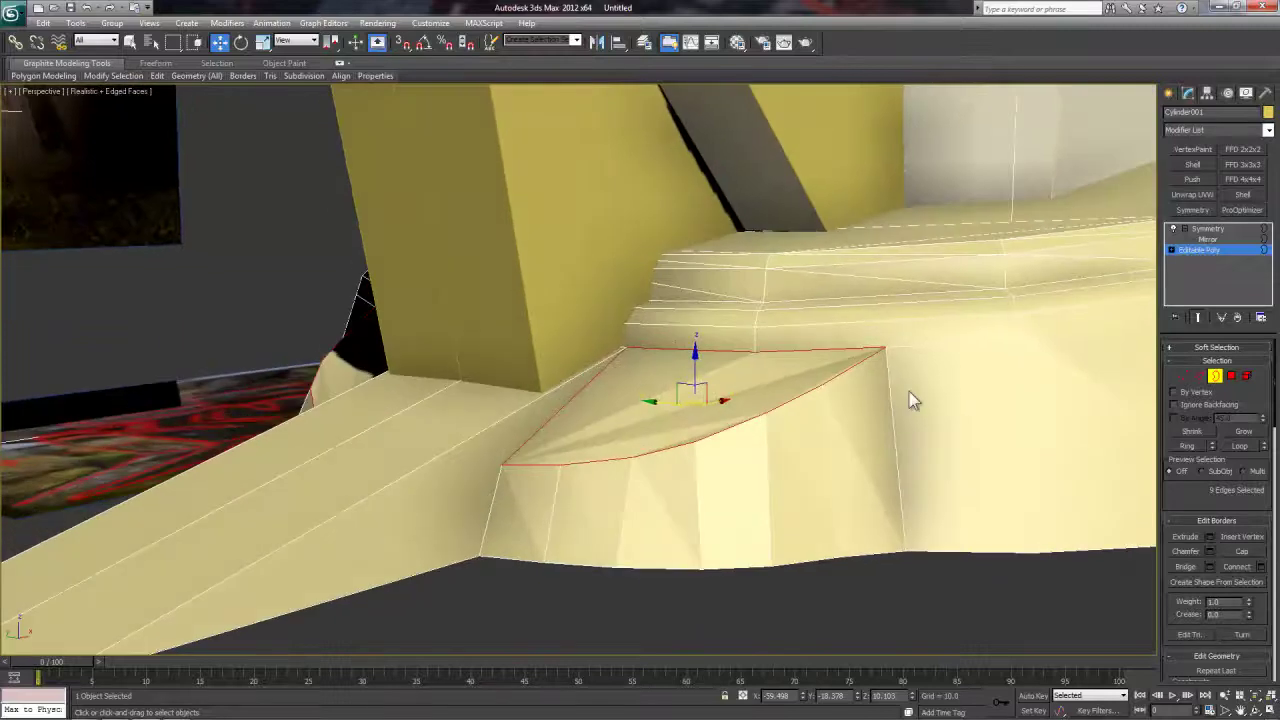
# Step: Select the new cap polygon on top of the curved side wall beside the ramp
pyautogui.press('F4')
pyautogui.keyDown('alt'); pyautogui.moveTo(940, 485); pyautogui.dragTo(826, 458, button='middle'); pyautogui.keyUp('alt')
pyautogui.press('F4')
pyautogui.click(1231, 375)
pyautogui.click(714, 446)
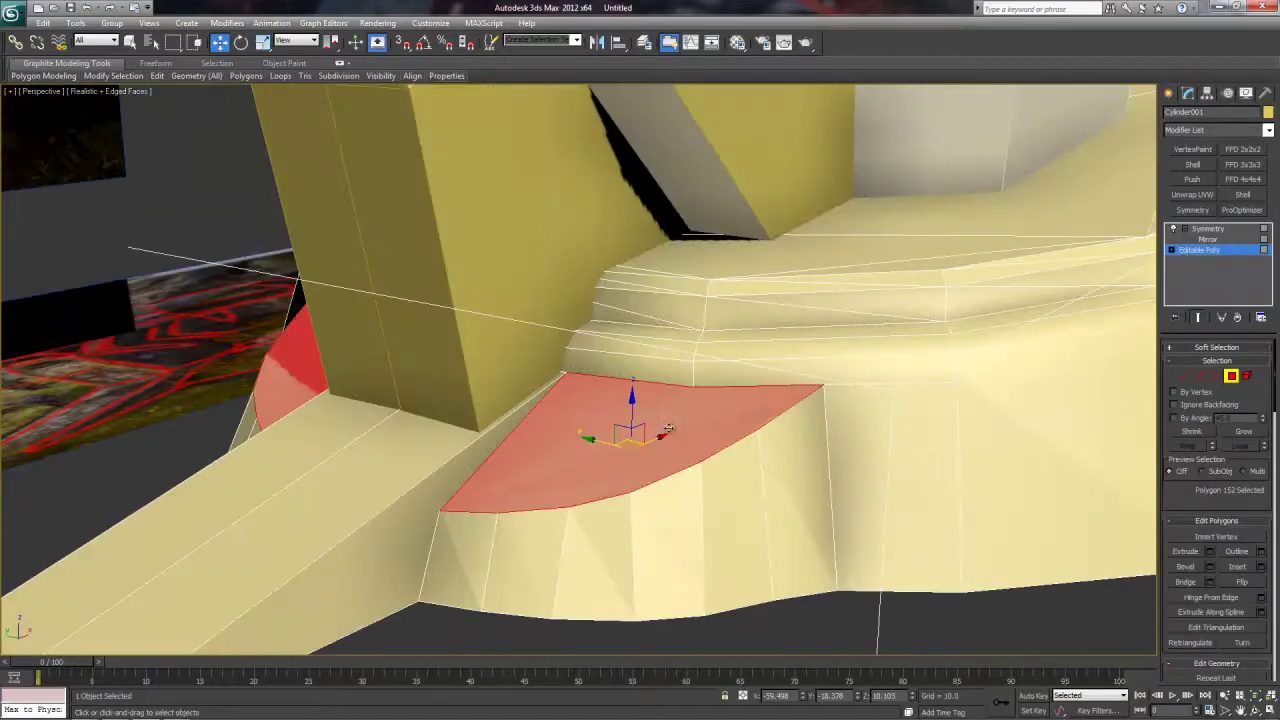
pyautogui.moveTo(1182, 492); pyautogui.dragTo(1185, 316)
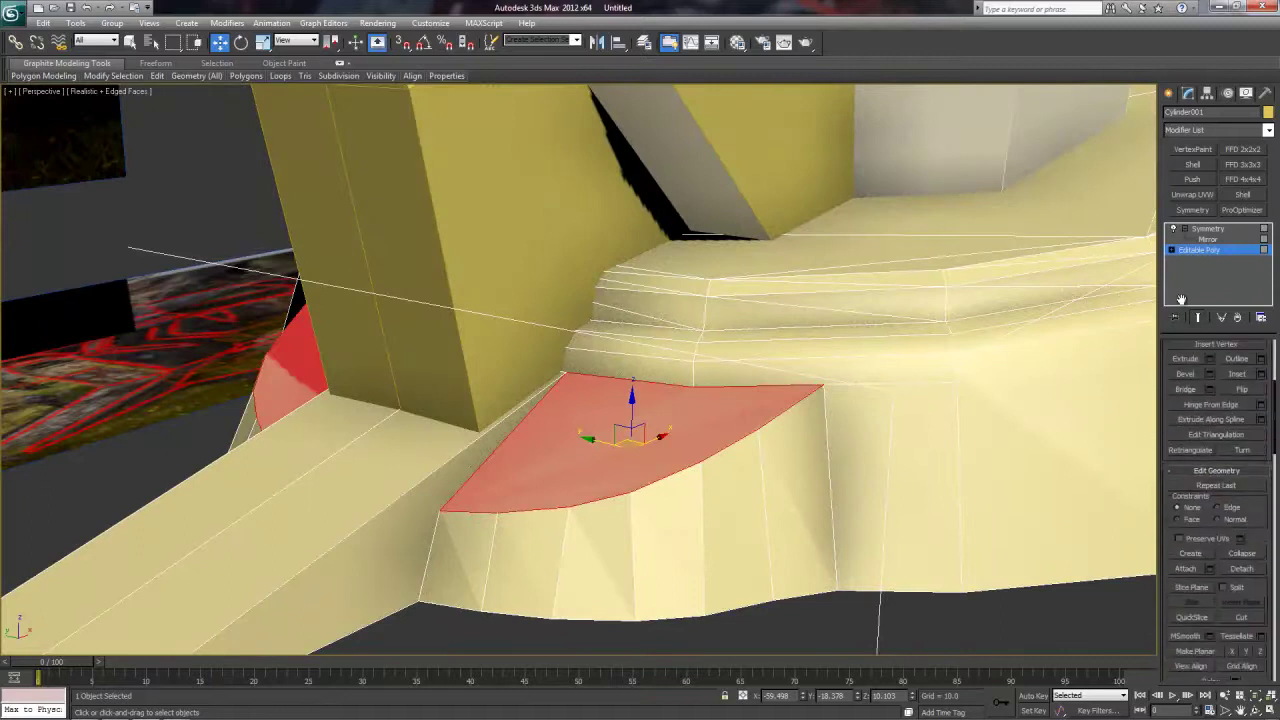
pyautogui.keyDown('alt'); pyautogui.moveTo(870, 580); pyautogui.dragTo(701, 498, button='middle'); pyautogui.keyUp('alt')
pyautogui.scroll(4, 701, 500)
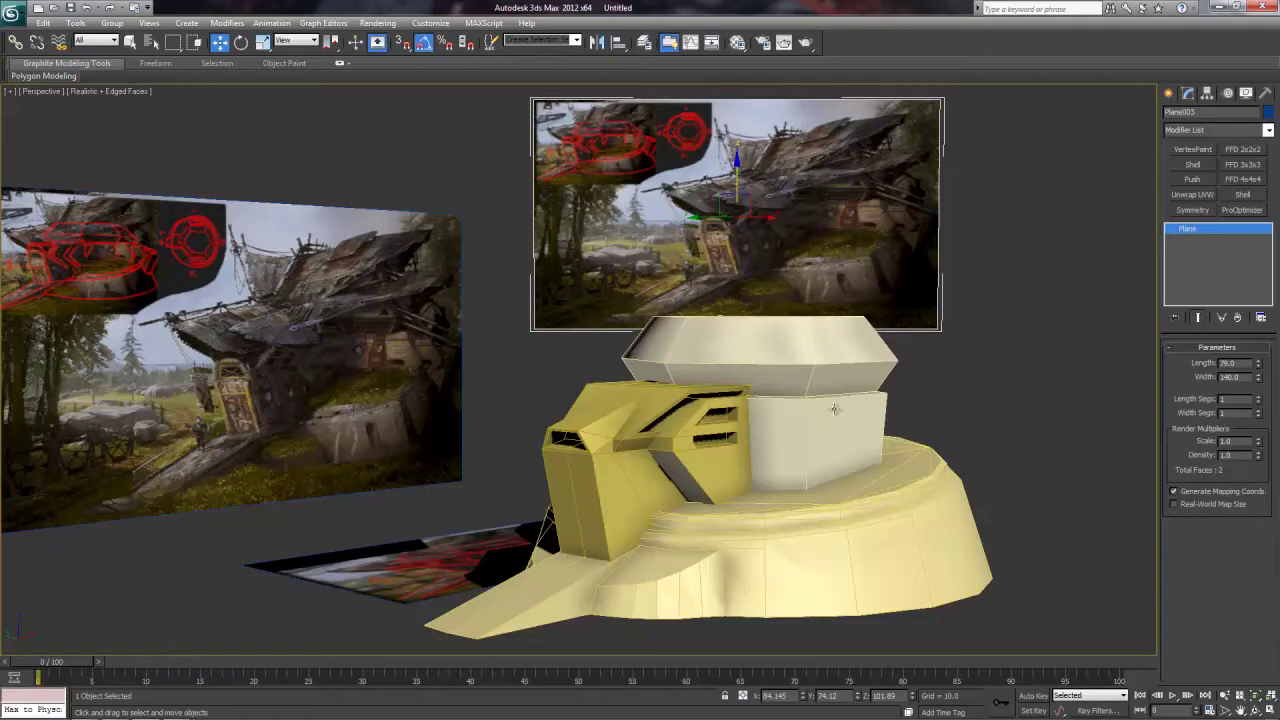
# Step: Clone the yellow entrance block as an instance while rotating it 90 degrees about Z
pyautogui.keyDown('alt'); pyautogui.moveTo(827, 450); pyautogui.dragTo(790, 430, button='middle'); pyautogui.keyUp('alt')
pyautogui.press('q')
pyautogui.click(633, 405)
pyautogui.press('w')
pyautogui.press('e')
pyautogui.keyDown('alt'); pyautogui.moveTo(633, 405); pyautogui.dragTo(681, 501, button='middle'); pyautogui.keyUp('alt')
pyautogui.keyDown('shift'); pyautogui.moveTo(685, 505); pyautogui.dragTo(628, 403); pyautogui.keyUp('shift')
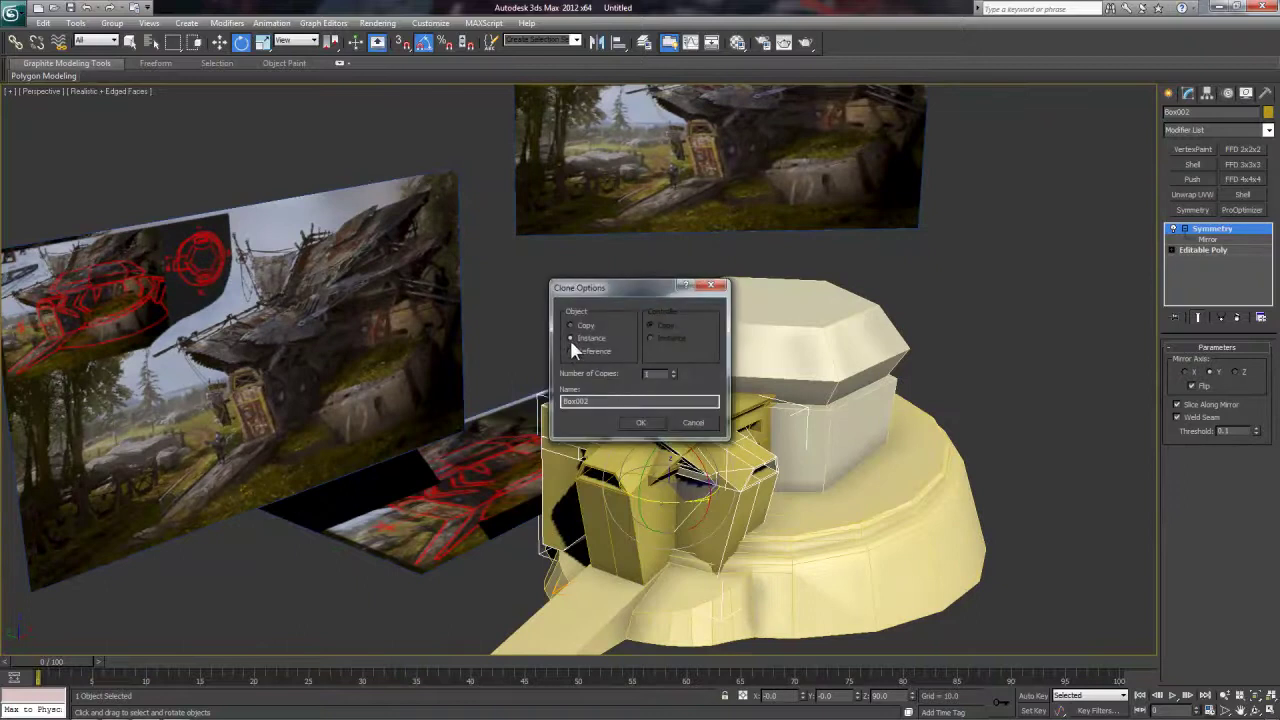
pyautogui.click(640, 423)
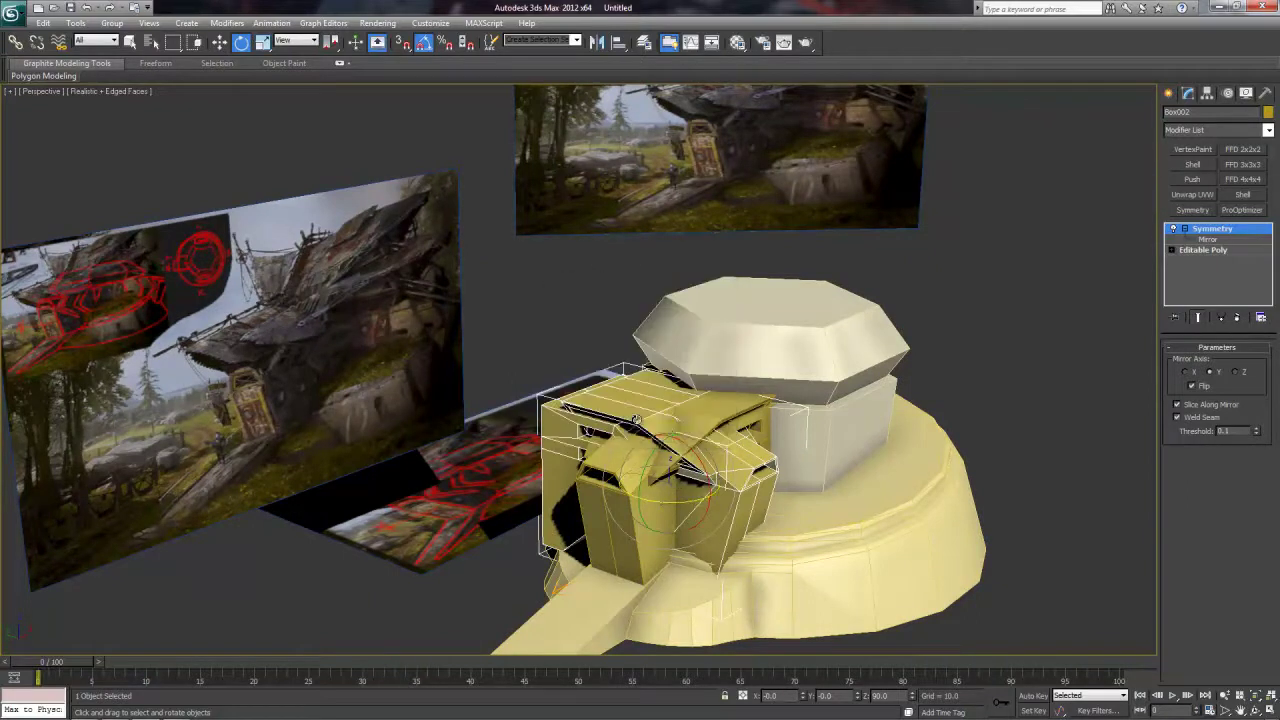
# Step: Move the rotated block in the top view so it sits centred against the tower's adjacent side
pyautogui.press('w')
pyautogui.press('t')
pyautogui.scroll(-5, 520, 432)
pyautogui.moveTo(675, 349); pyautogui.dragTo(571, 443, button='middle')
pyautogui.scroll(1, 659, 441)
pyautogui.moveTo(659, 441); pyautogui.dragTo(665, 385, button='middle')
pyautogui.scroll(-2, 665, 385)
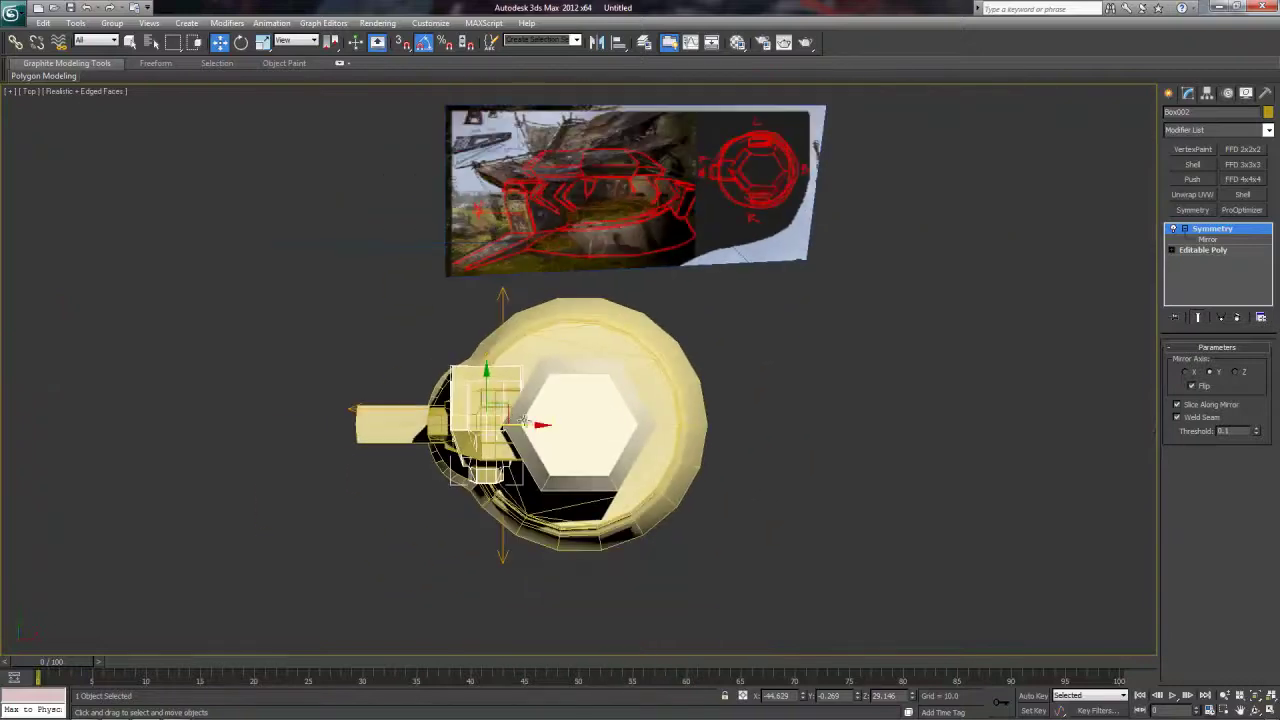
pyautogui.moveTo(597, 247); pyautogui.dragTo(474, 250, button='middle')
pyautogui.moveTo(417, 424); pyautogui.dragTo(476, 500)
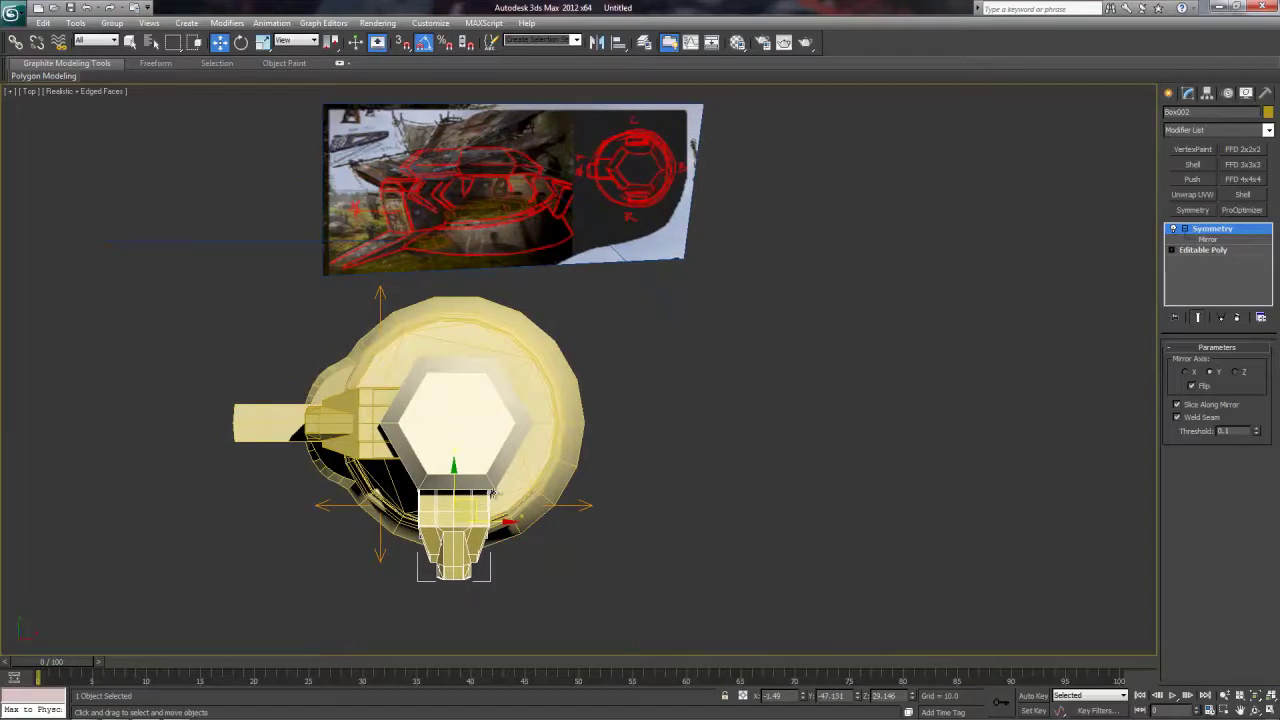
# Step: Scale the side block down slightly and shift it along Y closer to the tower
pyautogui.press('p')
pyautogui.press('z')
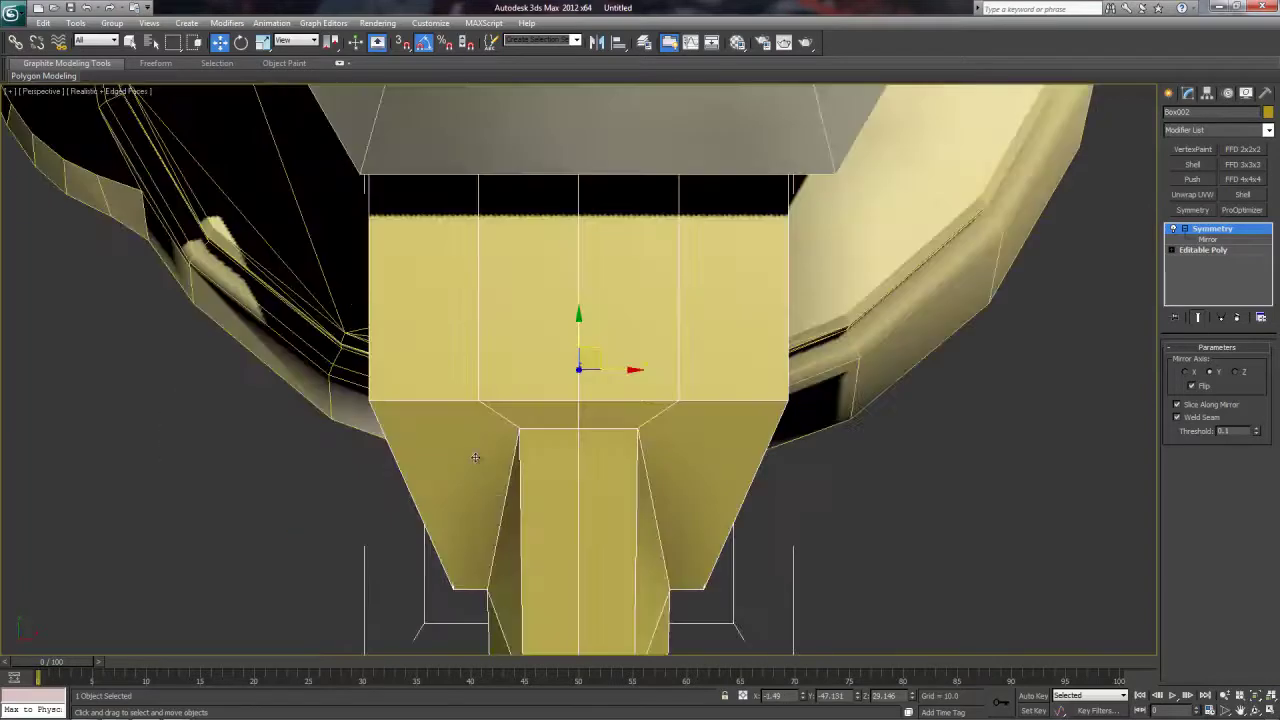
pyautogui.scroll(-6, 475, 457)
pyautogui.keyDown('alt'); pyautogui.moveTo(475, 457); pyautogui.dragTo(590, 437, button='middle'); pyautogui.keyUp('alt')
pyautogui.moveTo(590, 437); pyautogui.dragTo(614, 492, button='middle')
pyautogui.scroll(3, 616, 491)
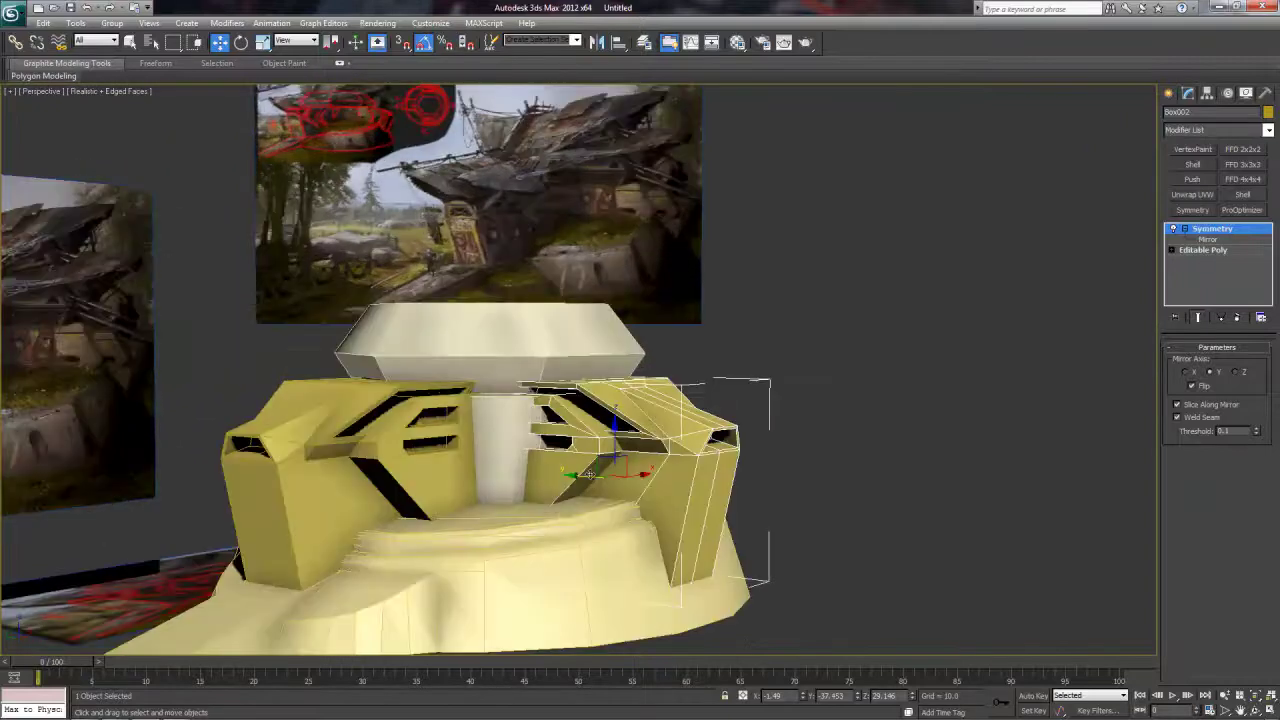
pyautogui.press('r')
pyautogui.keyDown('alt'); pyautogui.moveTo(590, 474); pyautogui.dragTo(662, 505, button='middle'); pyautogui.keyUp('alt')
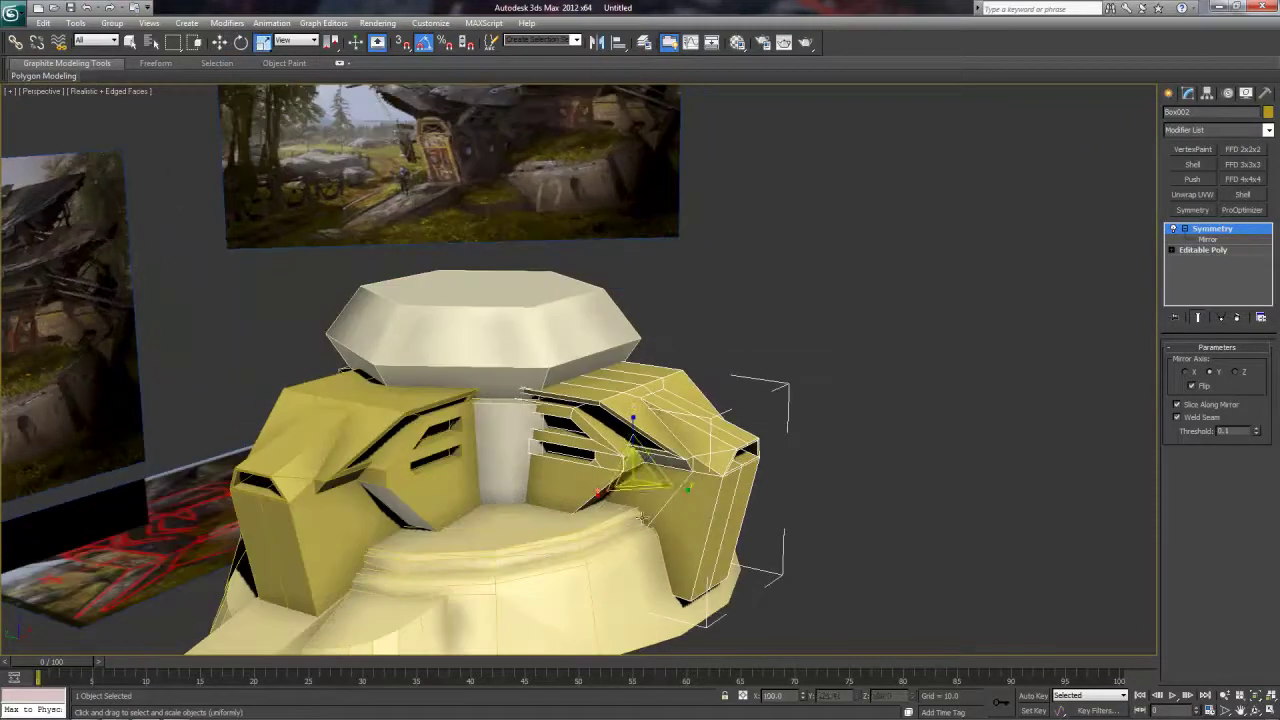
pyautogui.press('r')
pyautogui.moveTo(662, 505)
pyautogui.mouseDown()
pyautogui.moveTo(681, 492)
pyautogui.moveTo(671, 488)
pyautogui.mouseUp()
pyautogui.press('w')
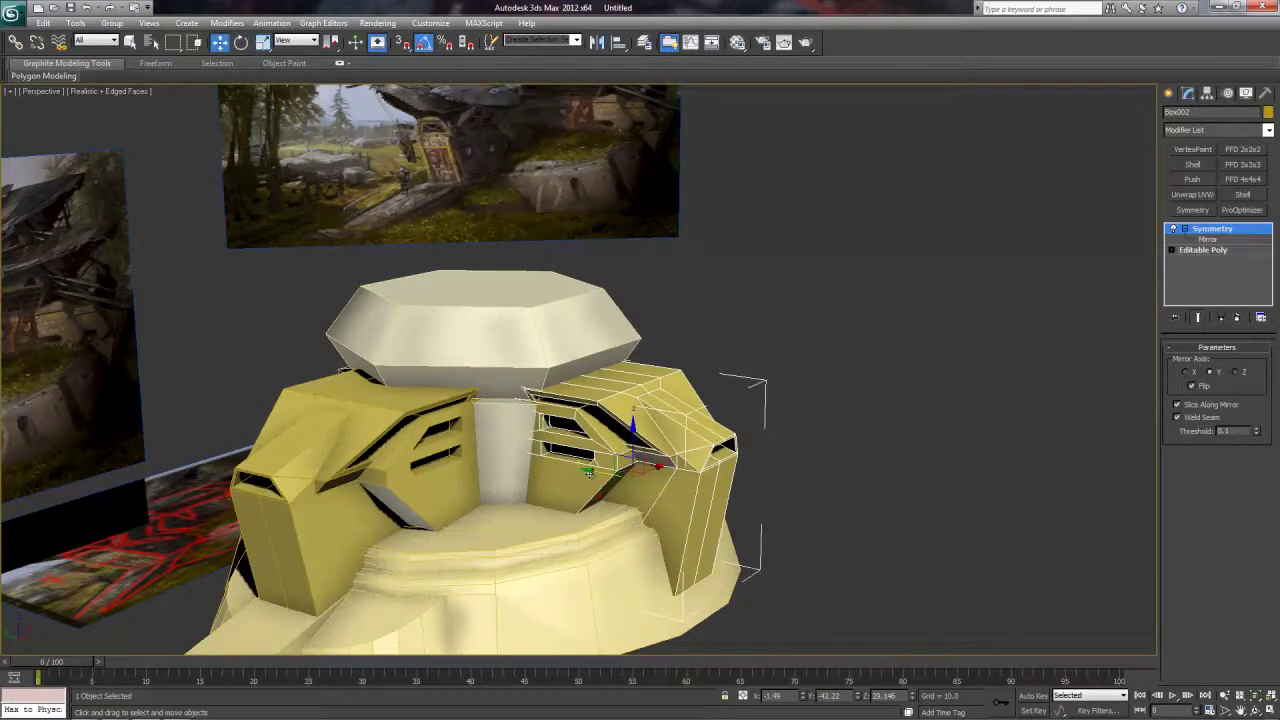
pyautogui.moveTo(595, 470); pyautogui.dragTo(592, 495)
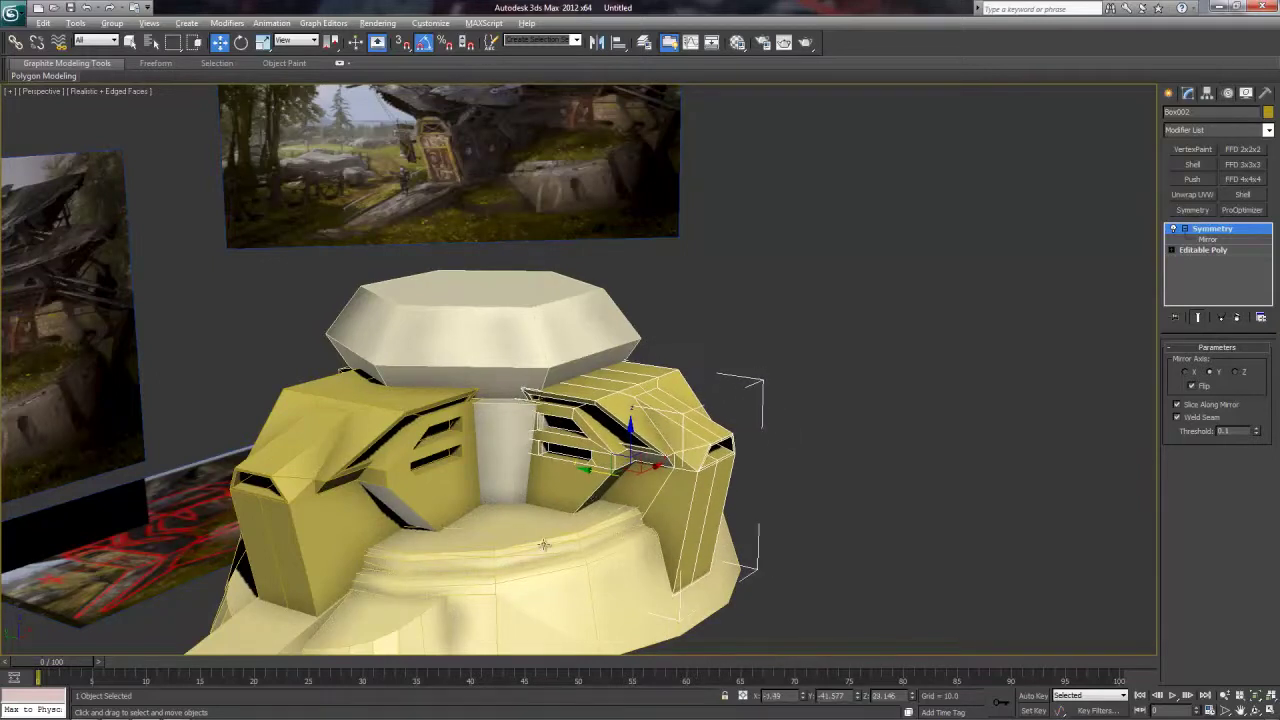
# Step: Mirror the side block about the world Y axis as an instance
pyautogui.keyDown('alt'); pyautogui.moveTo(592, 495); pyautogui.dragTo(560, 480, button='middle'); pyautogui.keyUp('alt')
pyautogui.scroll(-3, 531, 534)
pyautogui.keyDown('alt'); pyautogui.moveTo(531, 534); pyautogui.dragTo(640, 600, button='middle'); pyautogui.keyUp('alt')
pyautogui.click(597, 42)
pyautogui.click(611, 302)
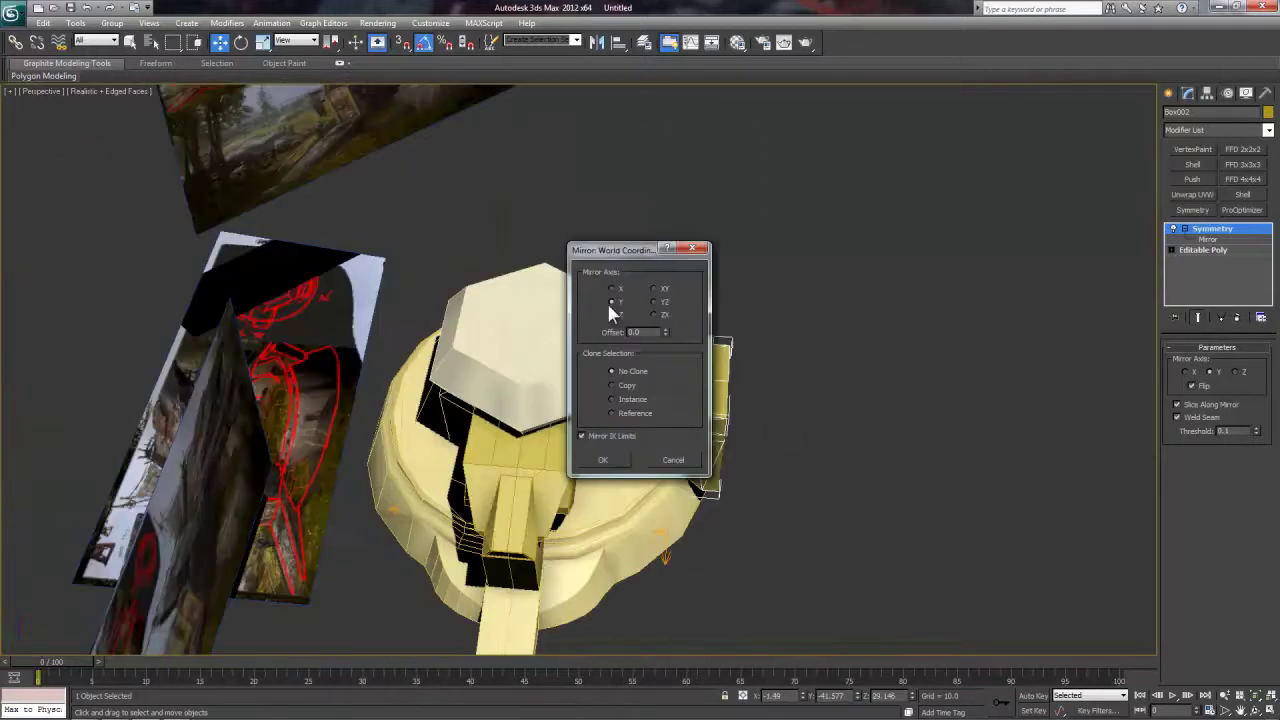
pyautogui.click(611, 399)
pyautogui.click(609, 461)
pyautogui.moveTo(594, 508); pyautogui.dragTo(656, 503, button='middle')
pyautogui.scroll(3, 656, 503)
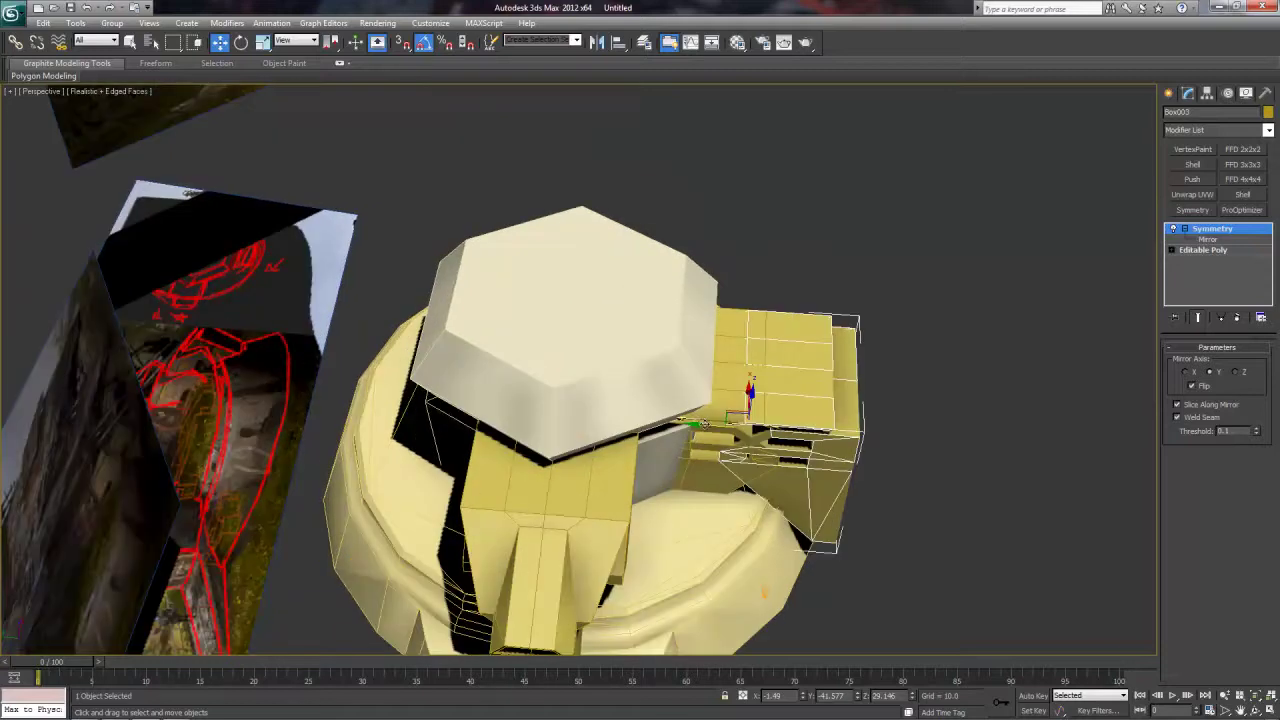
# Step: Move the mirrored block in the top view to the opposite side of the tower
pyautogui.press('t')
pyautogui.scroll(-5, 690, 417)
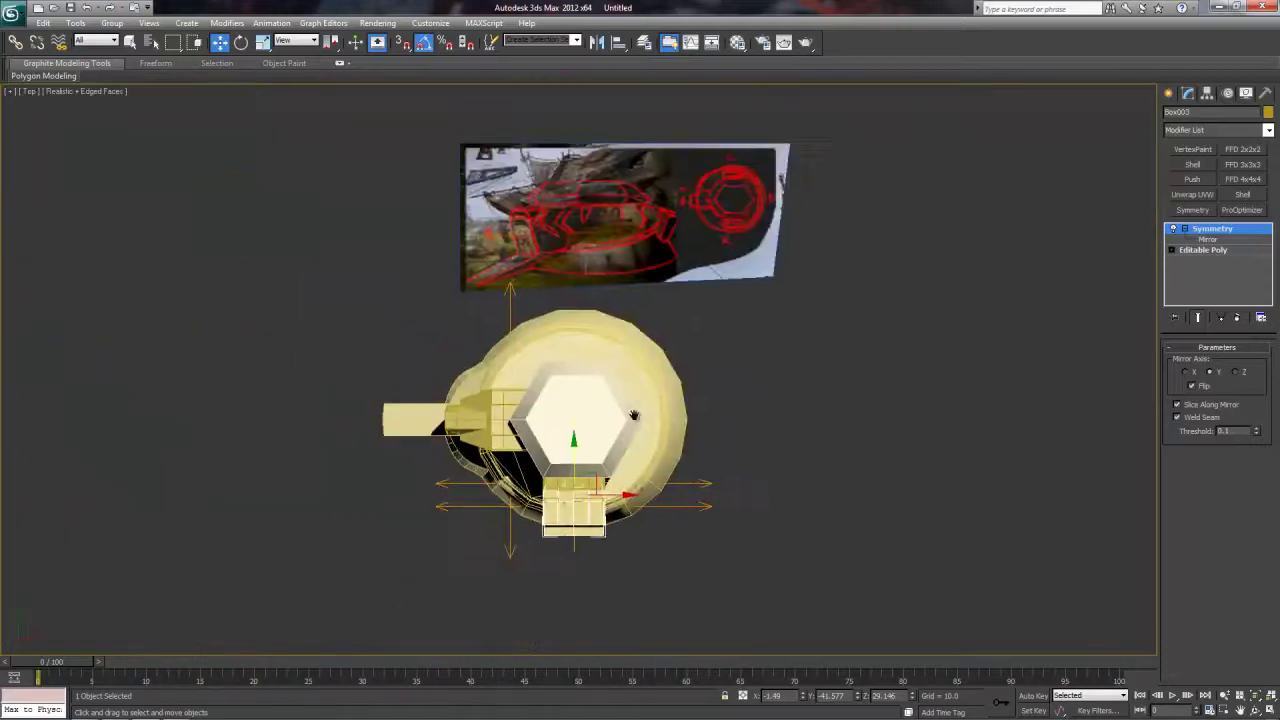
pyautogui.moveTo(634, 414); pyautogui.dragTo(606, 425, button='middle')
pyautogui.moveTo(549, 481); pyautogui.dragTo(563, 272)
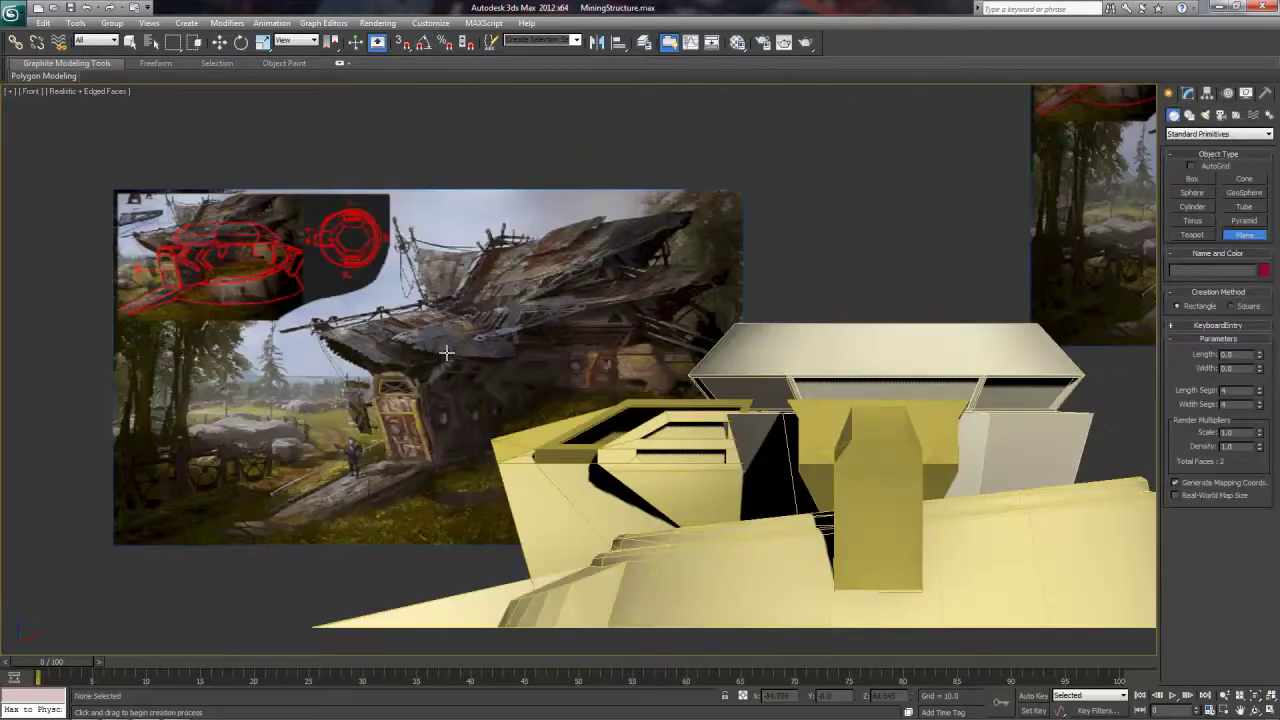
# Step: Draw a plane about 53 wide and 19 long in the front view above the entrance block
pyautogui.moveTo(446, 352); pyautogui.dragTo(685, 440)
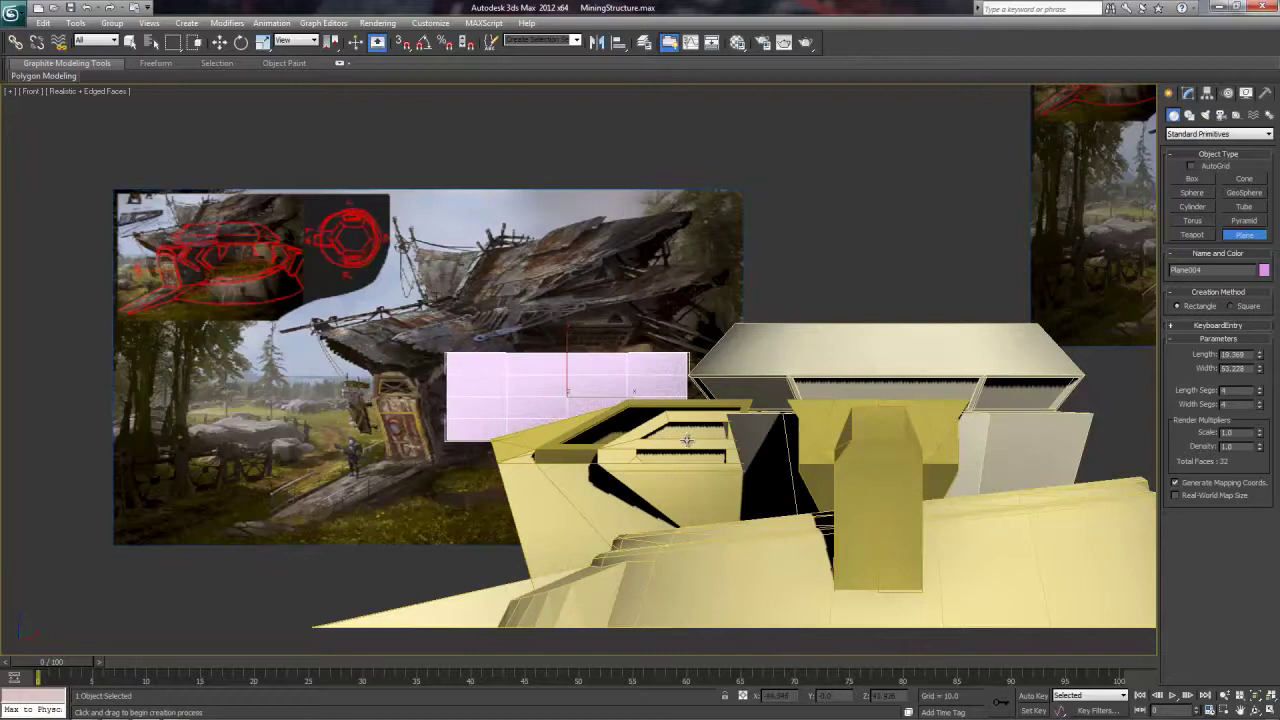
pyautogui.moveTo(710, 408); pyautogui.dragTo(714, 392, button='middle')
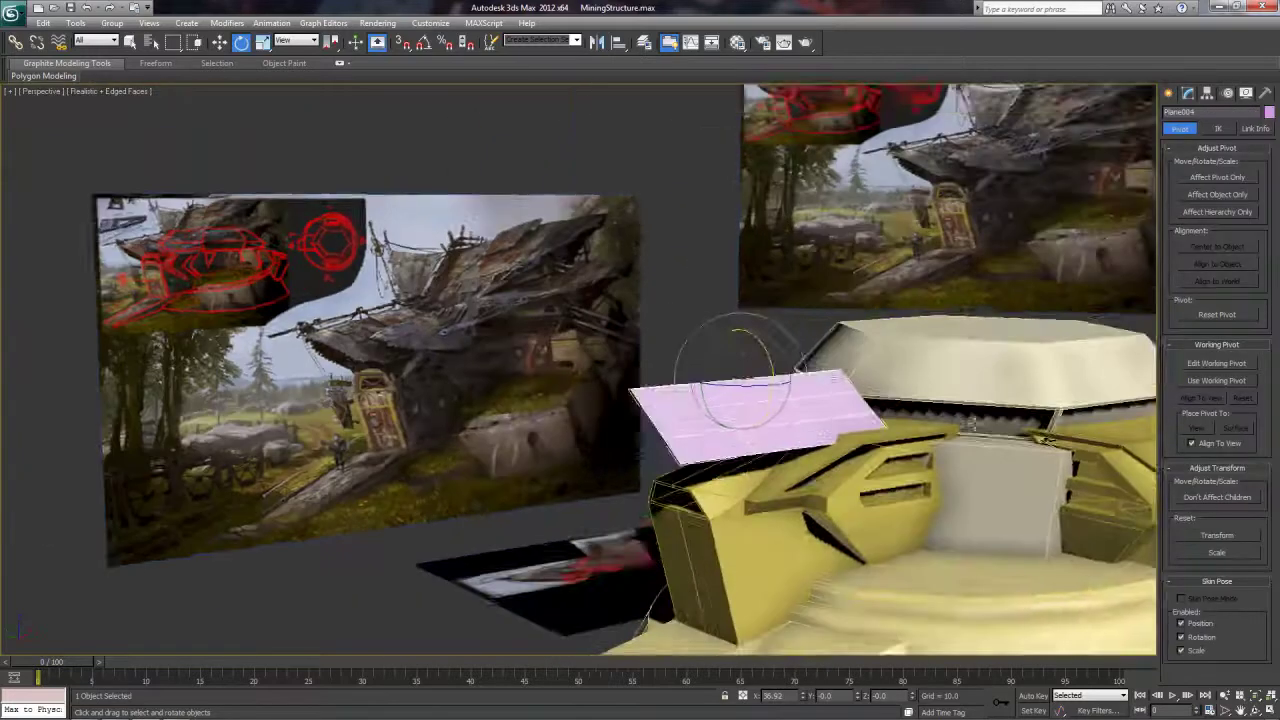
# Step: Adjust the tilted roof plane's vertices so it slopes over one side of the entrance block
pyautogui.moveTo(972, 425); pyautogui.dragTo(868, 415, button='middle')
pyautogui.scroll(3, 880, 388)
pyautogui.click(1188, 93)
pyautogui.press('1')
pyautogui.press('w')
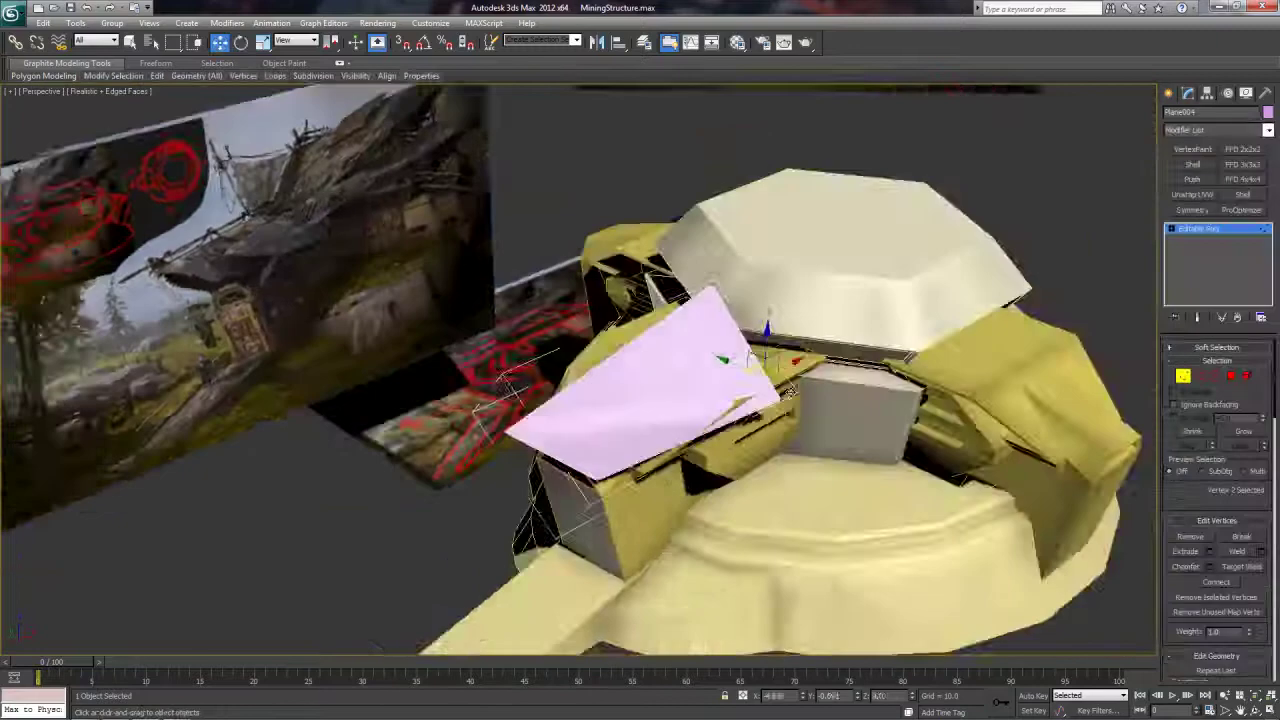
pyautogui.keyDown('alt'); pyautogui.moveTo(749, 386); pyautogui.dragTo(594, 420, button='middle'); pyautogui.keyUp('alt')
pyautogui.press('2')
pyautogui.keyDown('alt'); pyautogui.moveTo(652, 465); pyautogui.dragTo(850, 450, button='middle'); pyautogui.keyUp('alt')
pyautogui.press('1')
pyautogui.scroll(3, 700, 452)
# Step: Try mirroring the roof plane with a Symmetry modifier on the Y and Z axes
pyautogui.click(1183, 377)
pyautogui.click(1192, 210)
pyautogui.click(1213, 374)
pyautogui.click(1237, 374)
pyautogui.keyDown('alt'); pyautogui.moveTo(720, 450); pyautogui.dragTo(860, 440, button='middle'); pyautogui.keyUp('alt')
pyautogui.rightClick(1207, 229)
pyautogui.click(1131, 251)
# Step: Reset the roof plane's transform with Reset XForm
pyautogui.click(1265, 93)
pyautogui.click(1212, 260)
pyautogui.click(1222, 356)
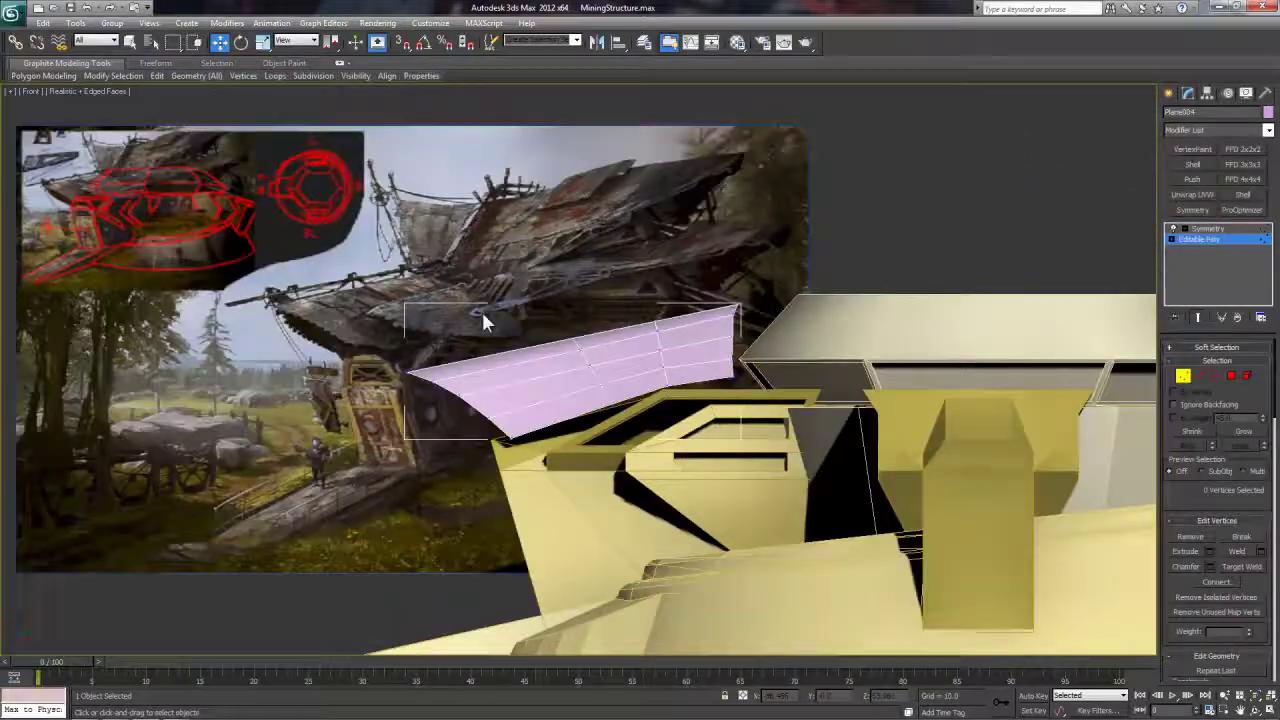
# Step: Leave vertex editing and add a Shell modifier to the roof beneath its Symmetry modifier
pyautogui.keyDown('alt'); pyautogui.moveTo(481, 309); pyautogui.dragTo(662, 324, button='middle'); pyautogui.keyUp('alt')
pyautogui.scroll(-5, 647, 317)
pyautogui.scroll(2, 684, 416)
pyautogui.scroll(-1, 686, 414)
pyautogui.moveTo(732, 404); pyautogui.dragTo(846, 366, button='middle')
pyautogui.scroll(2, 815, 424)
pyautogui.keyDown('alt'); pyautogui.moveTo(814, 418); pyautogui.dragTo(832, 449, button='middle'); pyautogui.keyUp('alt')
pyautogui.scroll(2, 833, 450)
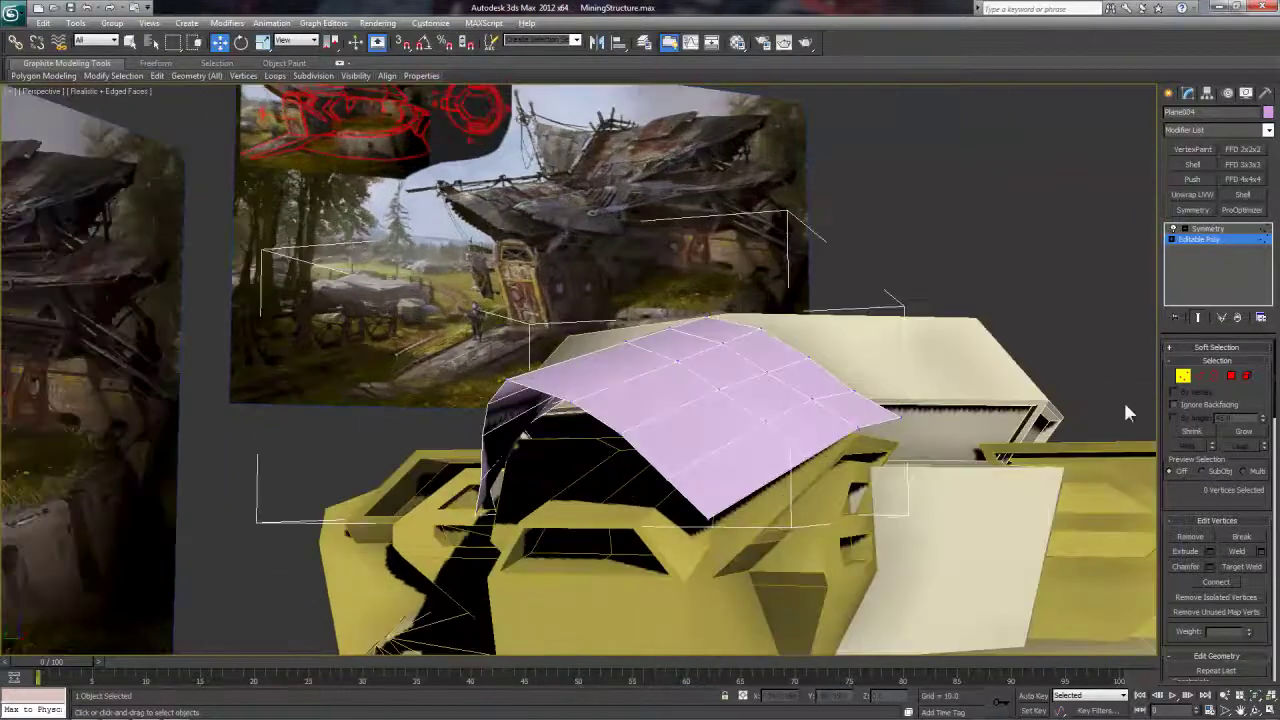
pyautogui.click(1183, 377)
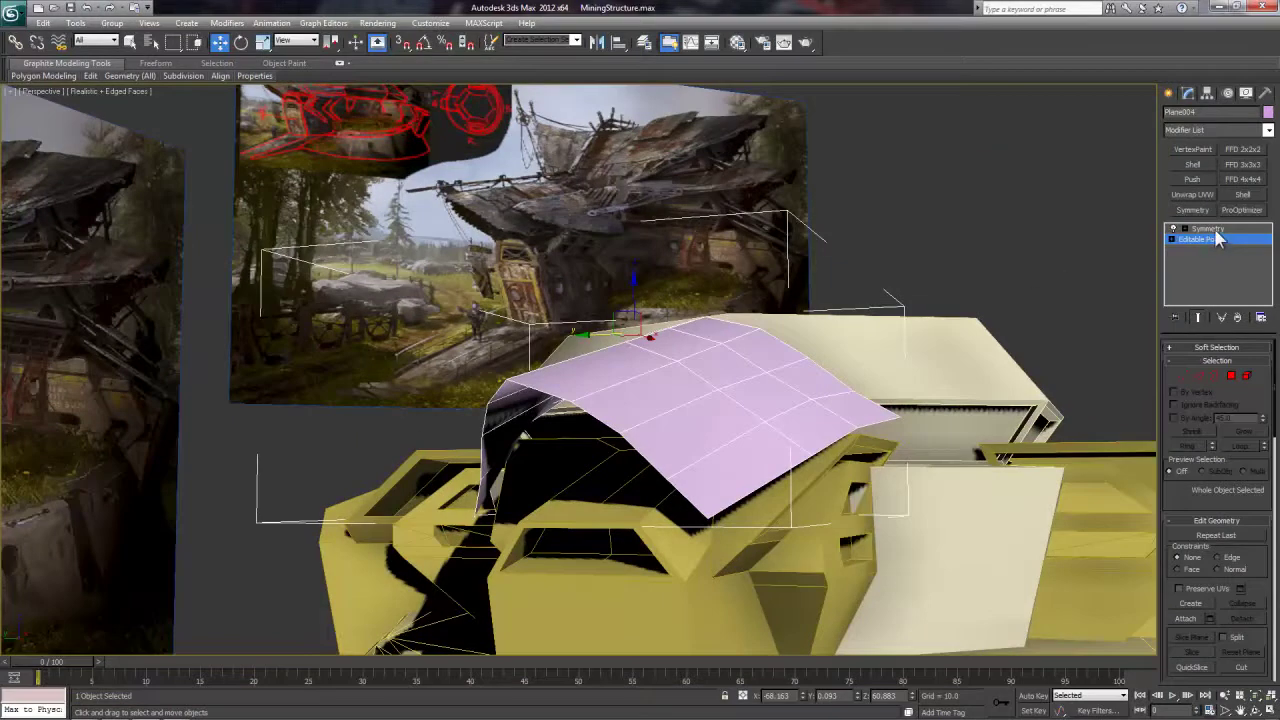
pyautogui.keyDown('alt'); pyautogui.moveTo(898, 316); pyautogui.dragTo(899, 353, button='middle'); pyautogui.keyUp('alt')
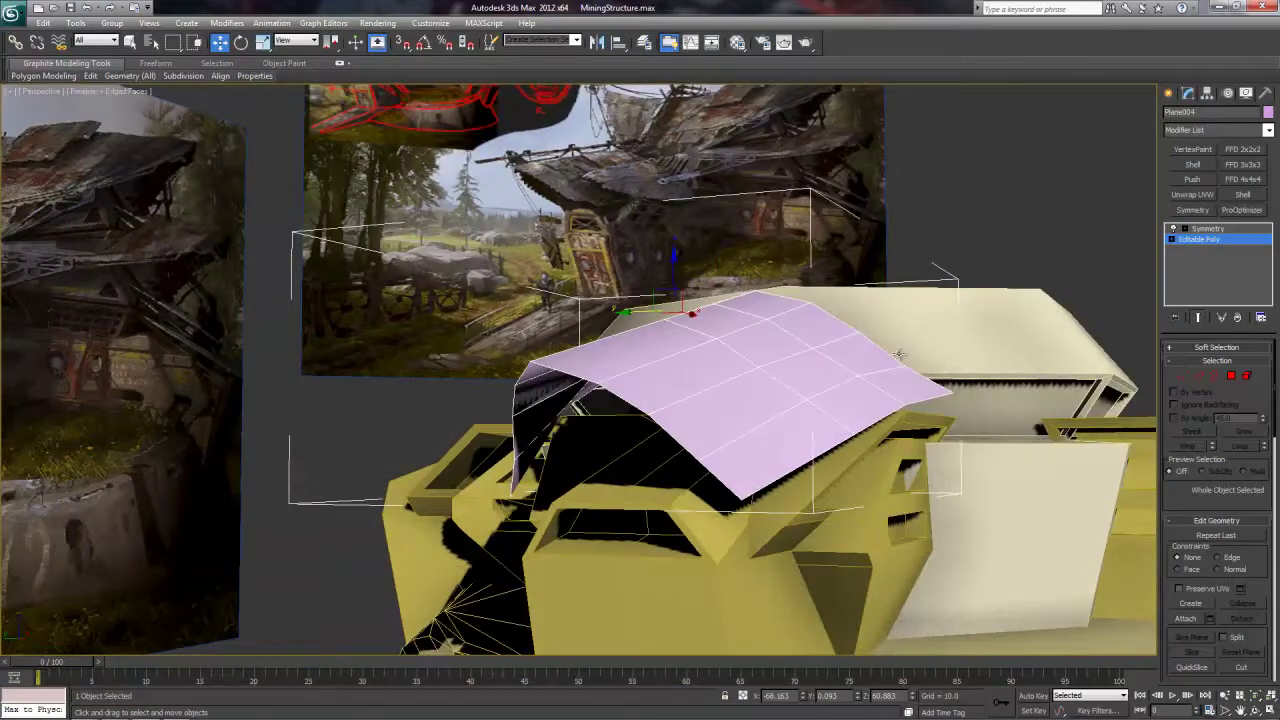
pyautogui.click(1242, 194)
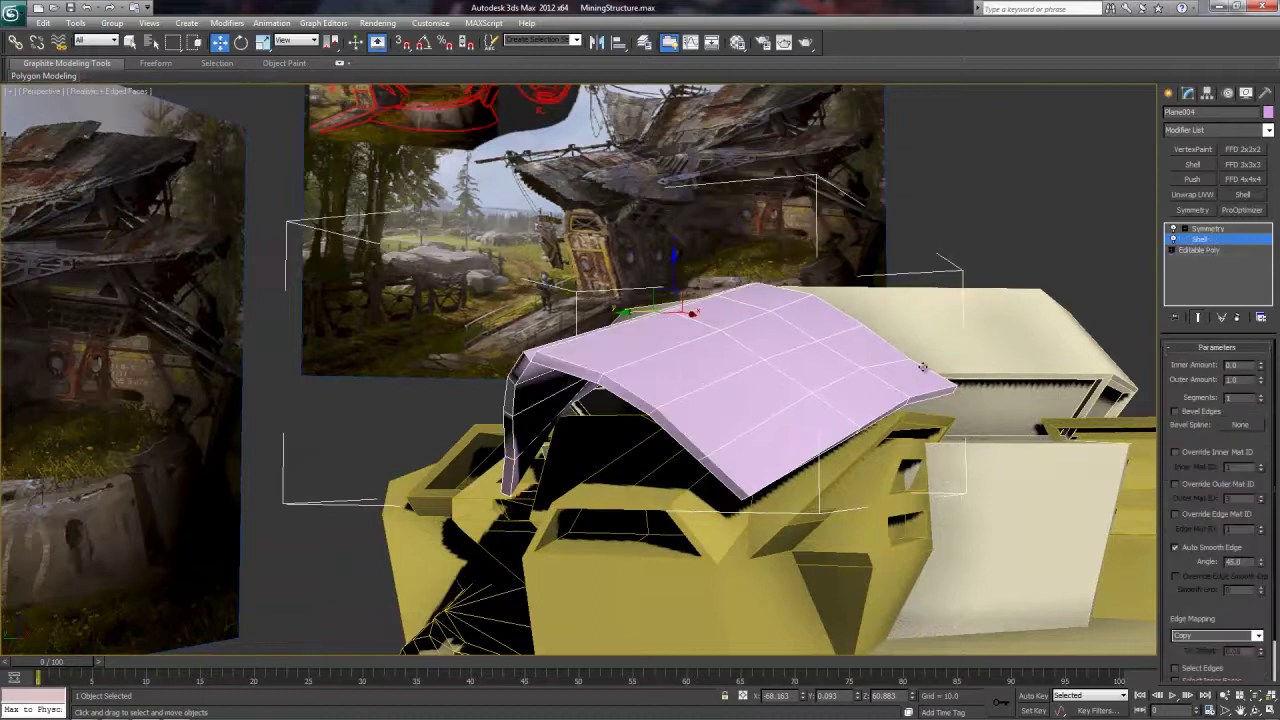
pyautogui.keyDown('alt'); pyautogui.moveTo(902, 377); pyautogui.dragTo(973, 358, button='middle'); pyautogui.keyUp('alt')
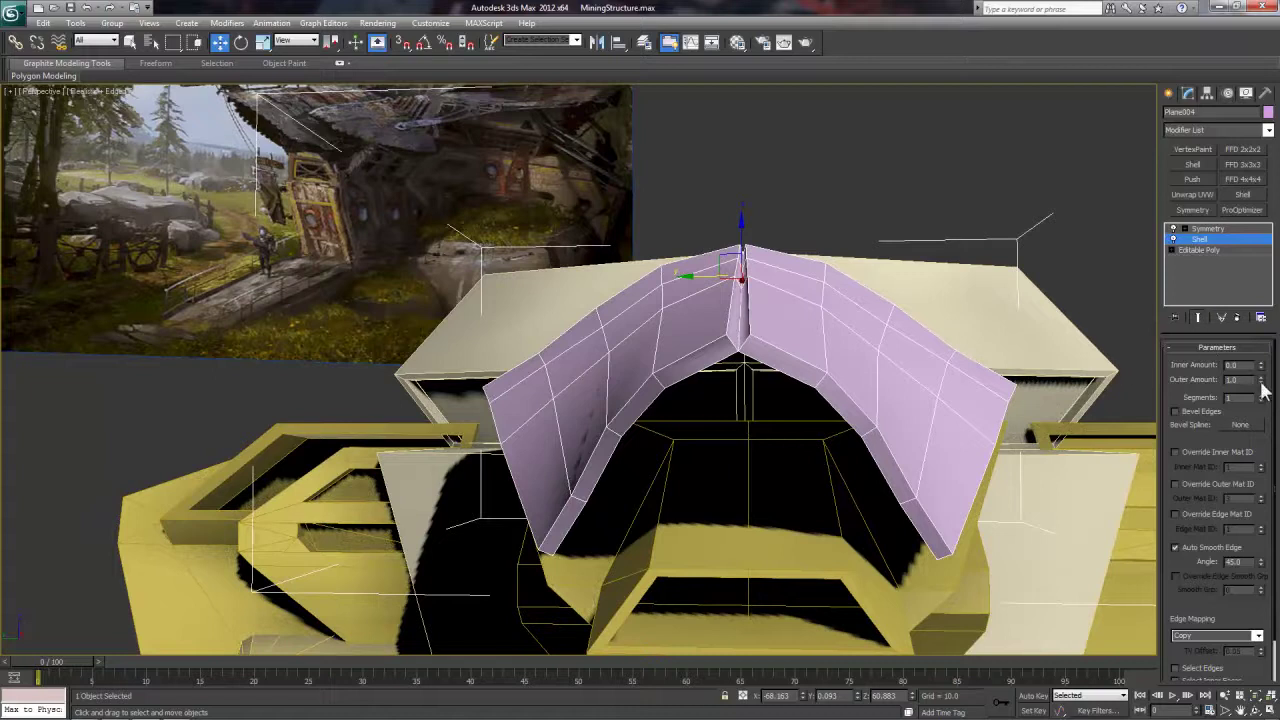
# Step: Reset the Shell's outer amount to 0 and raise its inner amount to thicken the roof inward
pyautogui.moveTo(1261, 381); pyautogui.dragTo(1244, 424)
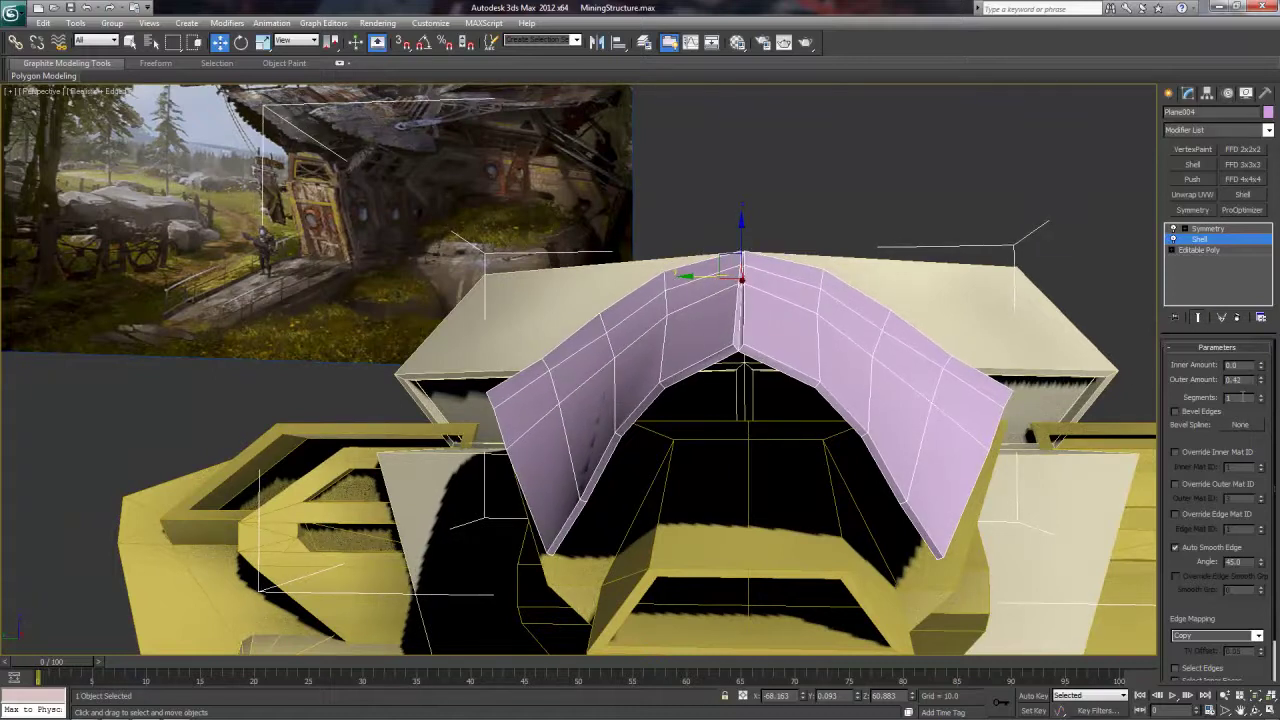
pyautogui.rightClick(1262, 380)
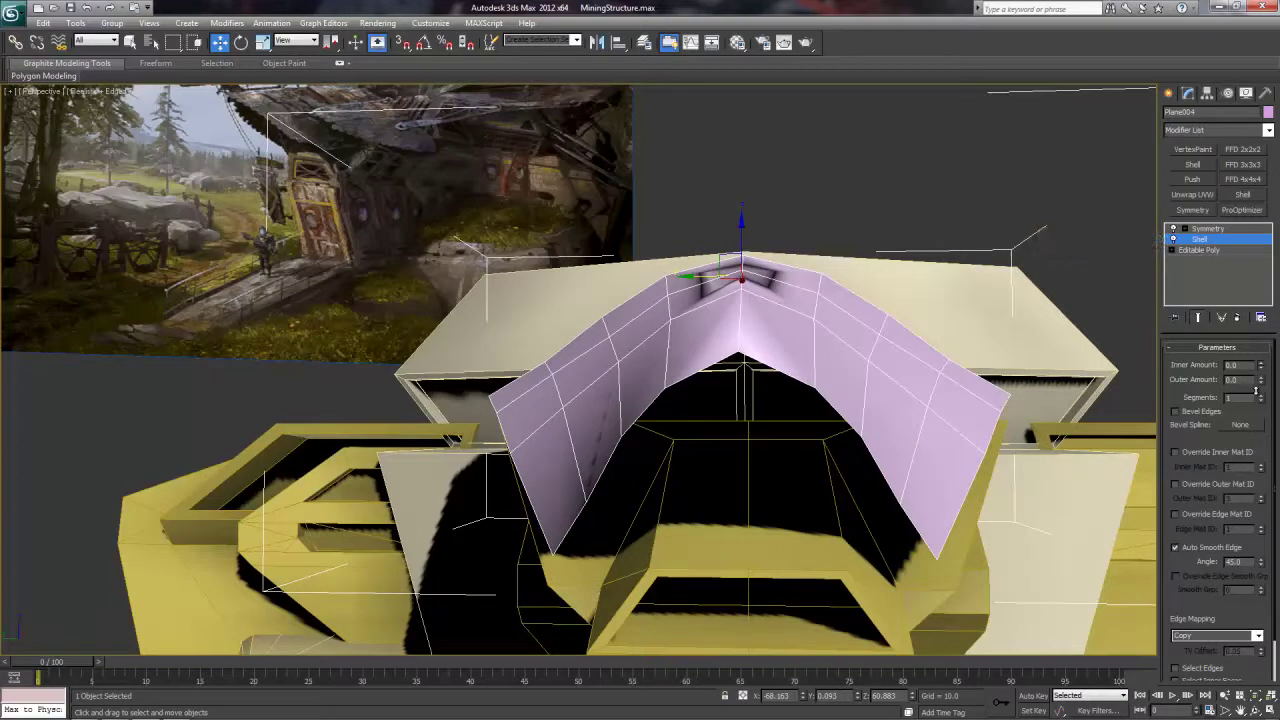
pyautogui.moveTo(1262, 372); pyautogui.dragTo(1262, 328)
# Step: Clone six polygons at the roof's lower edge nearest the tower as an element, offset outward along Y
pyautogui.scroll(-5, 823, 351)
pyautogui.keyDown('alt'); pyautogui.moveTo(823, 351); pyautogui.dragTo(860, 418, button='middle'); pyautogui.keyUp('alt')
pyautogui.click(1199, 250)
pyautogui.press('4')
pyautogui.press('q')
pyautogui.press('w')
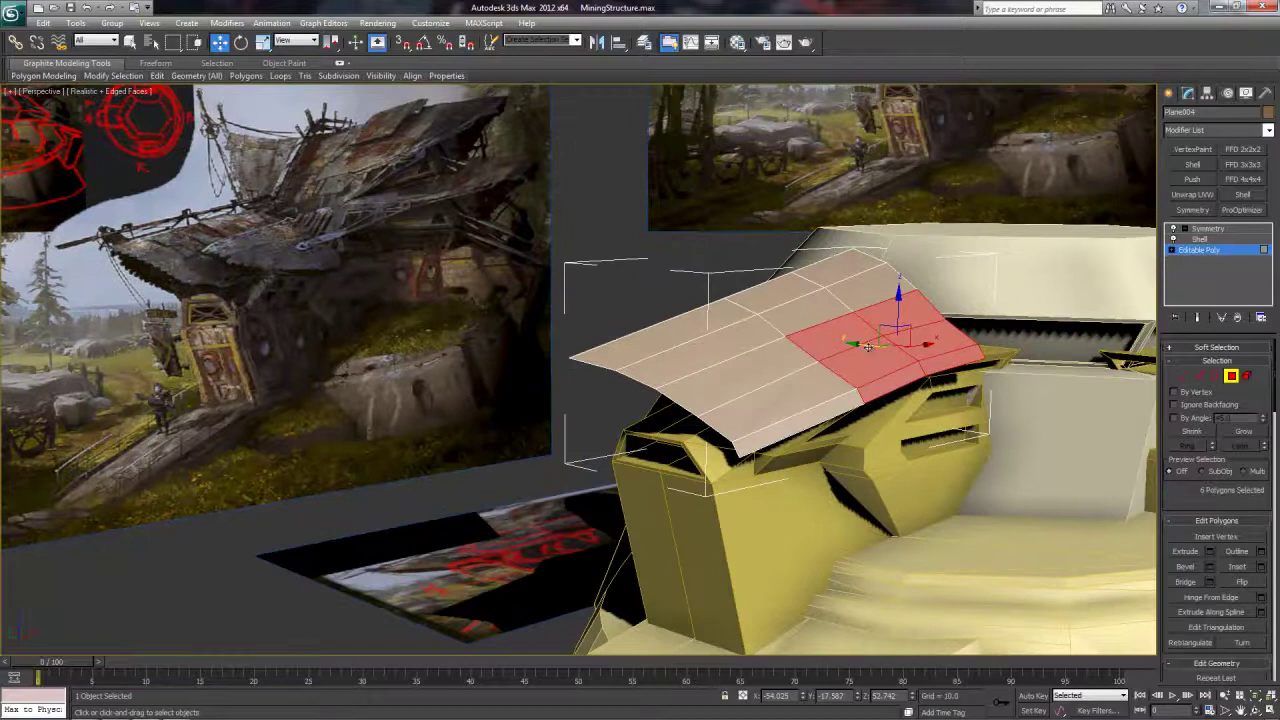
pyautogui.keyDown('shift'); pyautogui.moveTo(874, 346); pyautogui.dragTo(893, 352); pyautogui.keyUp('shift')
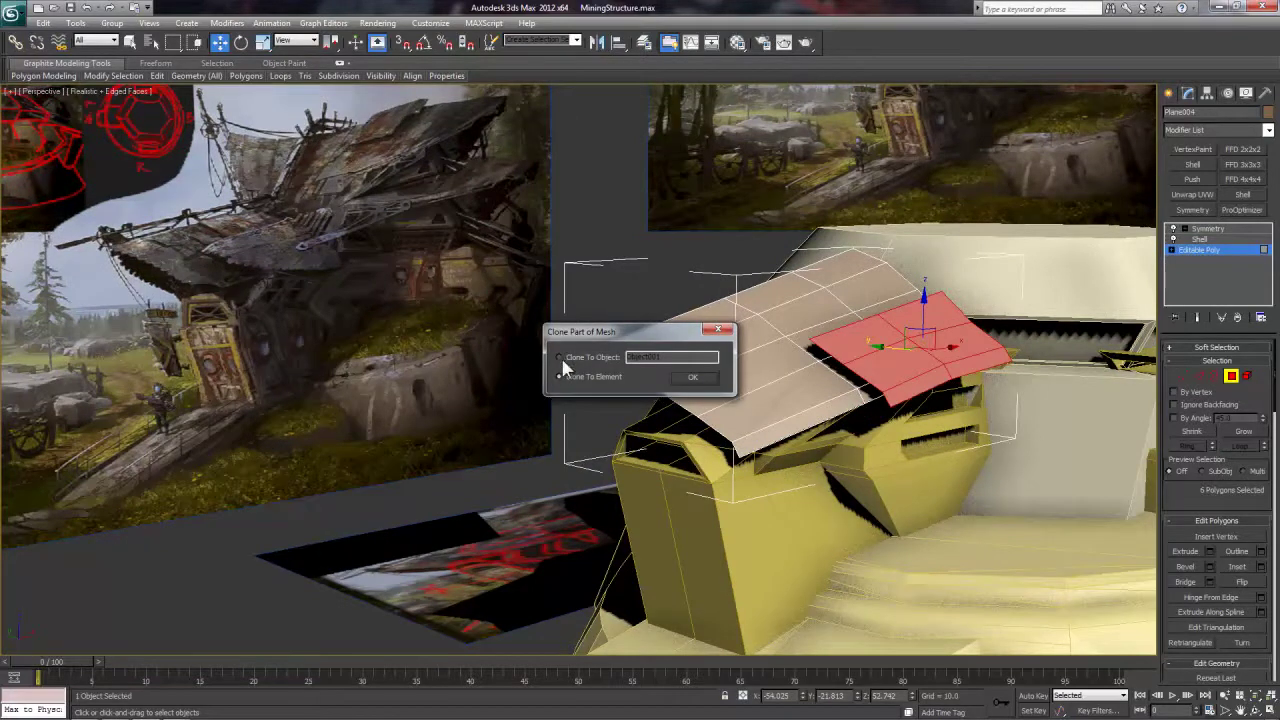
pyautogui.click(692, 377)
# Step: Shift the cloned roof panel slightly along X and reposition one of its vertices
pyautogui.keyDown('alt'); pyautogui.moveTo(868, 395); pyautogui.dragTo(872, 407, button='middle'); pyautogui.keyUp('alt')
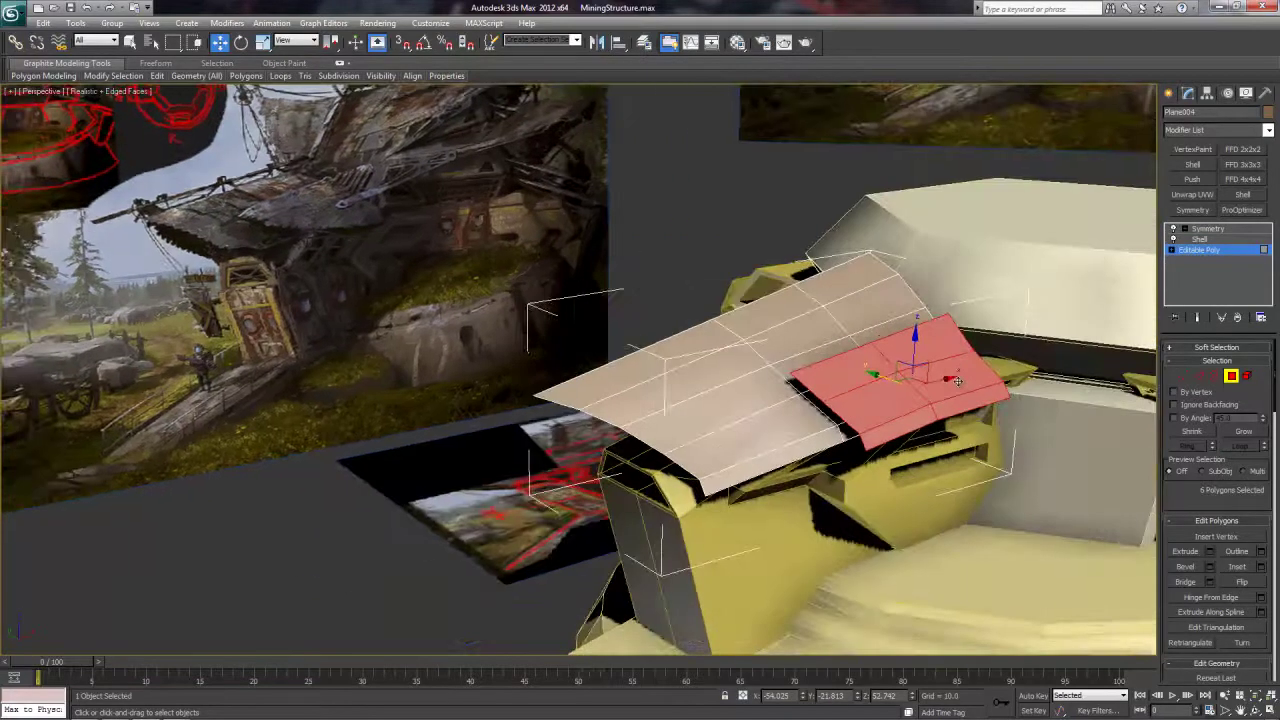
pyautogui.moveTo(948, 378); pyautogui.dragTo(940, 376)
pyautogui.keyDown('alt'); pyautogui.moveTo(900, 390); pyautogui.dragTo(930, 385, button='middle'); pyautogui.keyUp('alt')
pyautogui.press('4')
pyautogui.press('1')
pyautogui.keyDown('alt'); pyautogui.moveTo(800, 420); pyautogui.dragTo(770, 430, button='middle'); pyautogui.keyUp('alt')
pyautogui.moveTo(706, 408)
pyautogui.mouseDown()
pyautogui.moveTo(658, 350)
pyautogui.moveTo(709, 417)
pyautogui.mouseUp()
# Step: Adjust the cloned panel's edges and vertices to reshape its outline beside the main roof
pyautogui.press('4')
pyautogui.keyDown('alt'); pyautogui.moveTo(709, 417); pyautogui.dragTo(708, 468, button='middle'); pyautogui.keyUp('alt')
pyautogui.press('1')
pyautogui.press('2')
pyautogui.click(728, 368)
pyautogui.press('1')
pyautogui.click(768, 312)
pyautogui.click(821, 361)
pyautogui.moveTo(708, 468); pyautogui.dragTo(710, 452)
# Step: Reposition the cloned panel's outer corner and the vertices along its upper edge, finishing in the top view
pyautogui.keyDown('alt'); pyautogui.moveTo(710, 452); pyautogui.dragTo(836, 412, button='middle'); pyautogui.keyUp('alt')
pyautogui.moveTo(836, 412); pyautogui.dragTo(848, 420)
pyautogui.keyDown('alt'); pyautogui.moveTo(848, 420); pyautogui.dragTo(830, 500, button='middle'); pyautogui.keyUp('alt')
pyautogui.press('t')
pyautogui.moveTo(666, 386); pyautogui.dragTo(677, 366)
pyautogui.moveTo(594, 374); pyautogui.dragTo(600, 361)
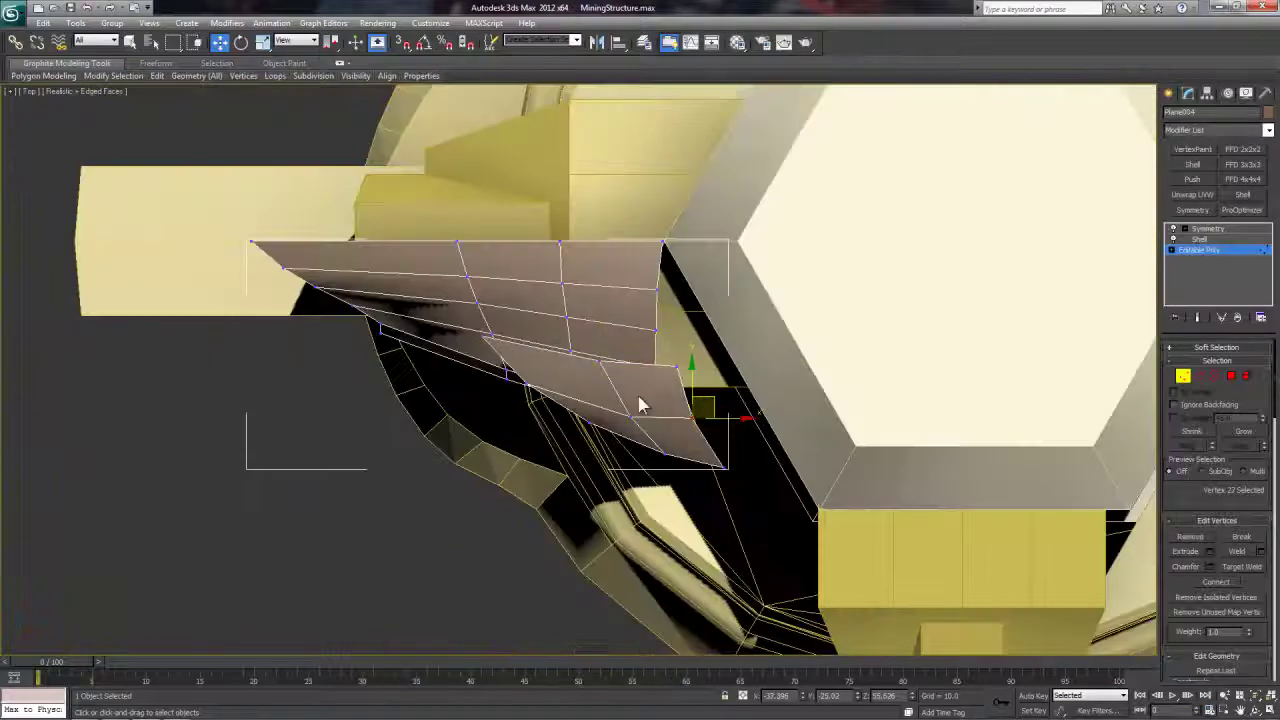
# Step: Nudge the cloned panel's outer corner vertex slightly along X and extend one of the panel's edges outward with a copied edge
pyautogui.moveTo(694, 432); pyautogui.dragTo(699, 431)
pyautogui.press('p')
pyautogui.scroll(-5, 803, 408)
pyautogui.keyDown('alt'); pyautogui.moveTo(803, 408); pyautogui.dragTo(700, 357, button='middle'); pyautogui.keyUp('alt')
pyautogui.press('2')
pyautogui.click(766, 432)
pyautogui.keyDown('alt'); pyautogui.moveTo(766, 432); pyautogui.dragTo(800, 400, button='middle'); pyautogui.keyUp('alt')
pyautogui.keyDown('shift'); pyautogui.moveTo(799, 380); pyautogui.dragTo(816, 402); pyautogui.keyUp('shift')
pyautogui.scroll(-3, 832, 412)
pyautogui.keyDown('alt'); pyautogui.moveTo(832, 412); pyautogui.dragTo(774, 469, button='middle'); pyautogui.keyUp('alt')
# Step: Reposition an edge and several vertices of the cloned panel to refine its curved outline beside the main roof
pyautogui.click(700, 440)
pyautogui.keyDown('alt'); pyautogui.moveTo(700, 440); pyautogui.dragTo(638, 415, button='middle'); pyautogui.keyUp('alt')
pyautogui.moveTo(638, 415); pyautogui.dragTo(625, 426)
pyautogui.press('1')
pyautogui.click(697, 498)
pyautogui.keyDown('alt'); pyautogui.moveTo(697, 498); pyautogui.dragTo(737, 427, button='middle'); pyautogui.keyUp('alt')
pyautogui.click(600, 371)
pyautogui.scroll(4, 737, 427)
pyautogui.click(471, 538)
pyautogui.scroll(-5, 600, 430)
pyautogui.keyDown('alt'); pyautogui.moveTo(600, 430); pyautogui.dragTo(658, 343, button='middle'); pyautogui.keyUp('alt')
pyautogui.scroll(-5, 658, 343)
pyautogui.click(1227, 251)
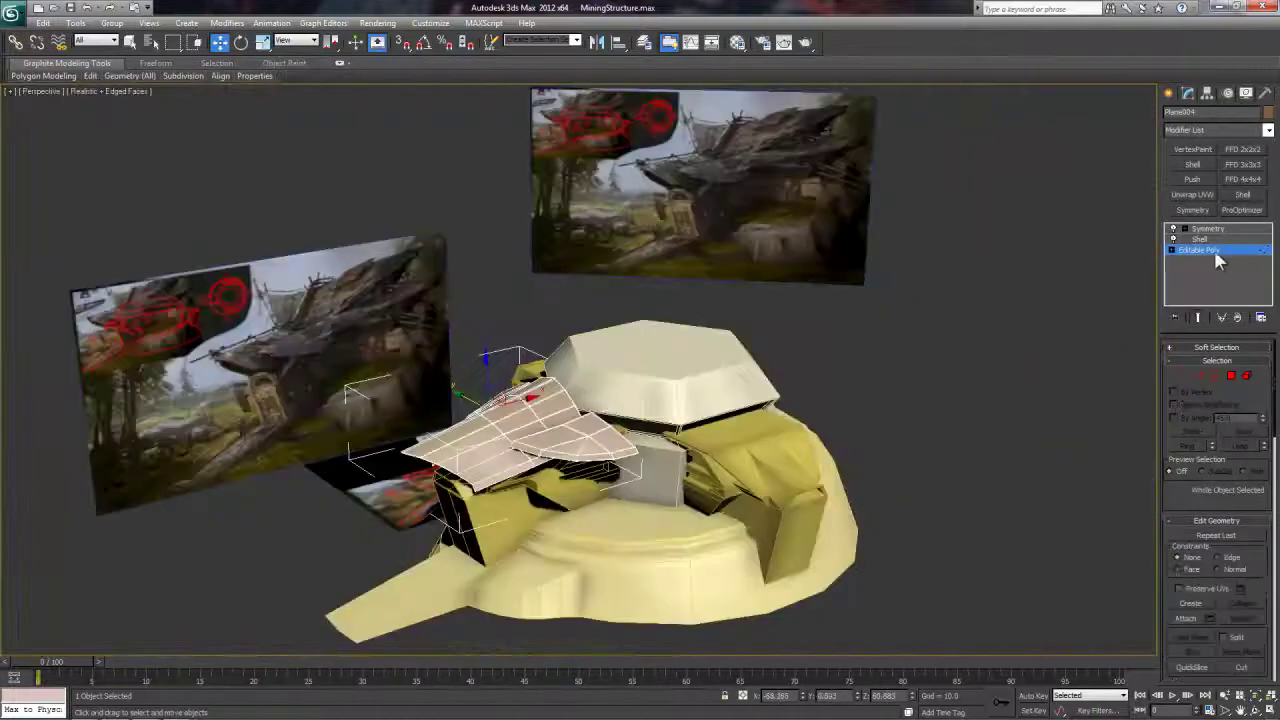
pyautogui.press('1')
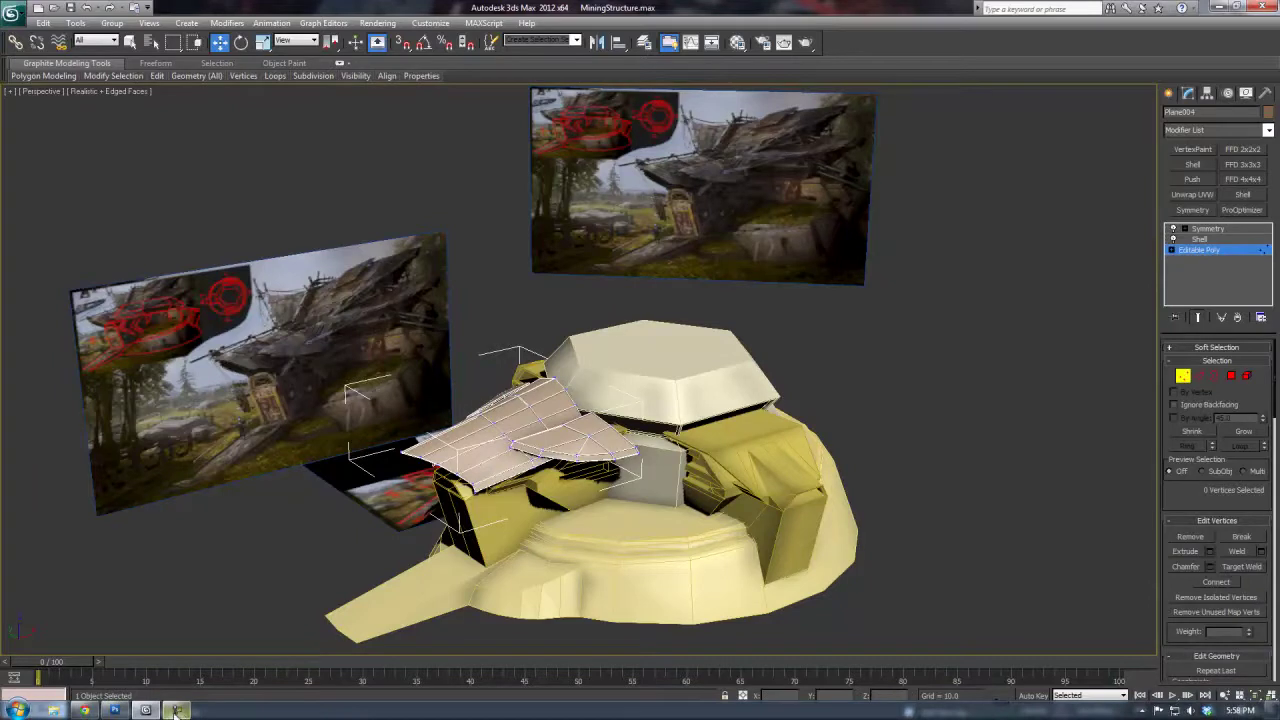
pyautogui.keyDown('alt'); pyautogui.moveTo(720, 465); pyautogui.dragTo(795, 419, button='middle'); pyautogui.keyUp('alt')
pyautogui.click(1183, 376)
pyautogui.moveTo(866, 440); pyautogui.dragTo(806, 402, button='middle')
pyautogui.scroll(3, 756, 405)
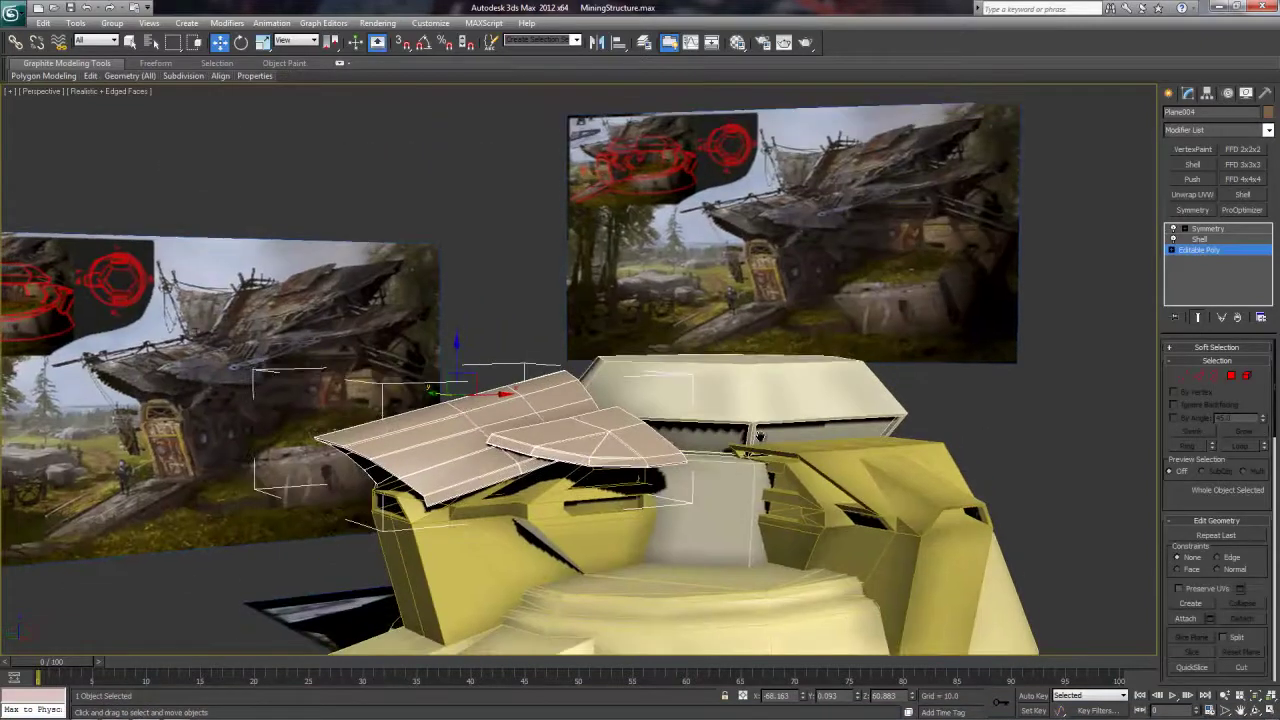
# Step: Try cloning the hexagonal tower's front sloping side polygon to a separate object
pyautogui.click(700, 402)
pyautogui.keyDown('alt'); pyautogui.moveTo(700, 402); pyautogui.dragTo(1000, 432, button='middle'); pyautogui.keyUp('alt')
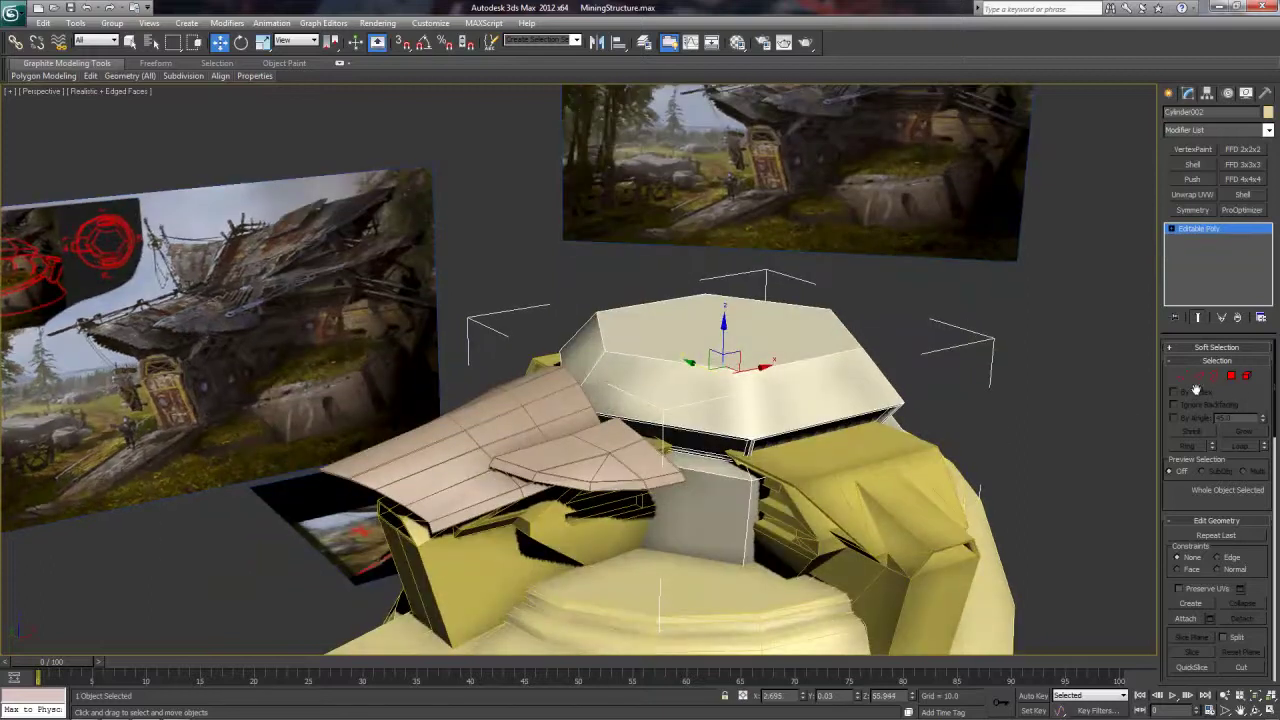
pyautogui.click(1233, 376)
pyautogui.click(642, 385)
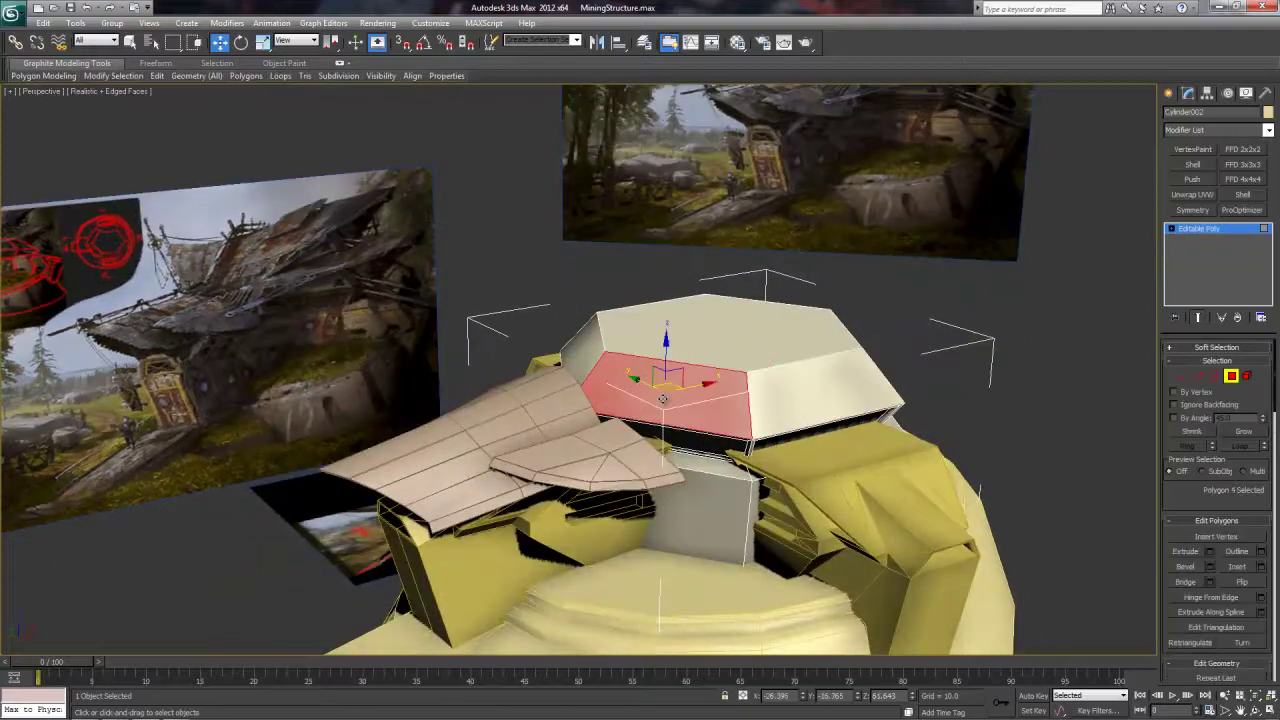
pyautogui.keyDown('alt'); pyautogui.moveTo(642, 385); pyautogui.dragTo(760, 448, button='middle'); pyautogui.keyUp('alt')
pyautogui.scroll(2, 760, 450)
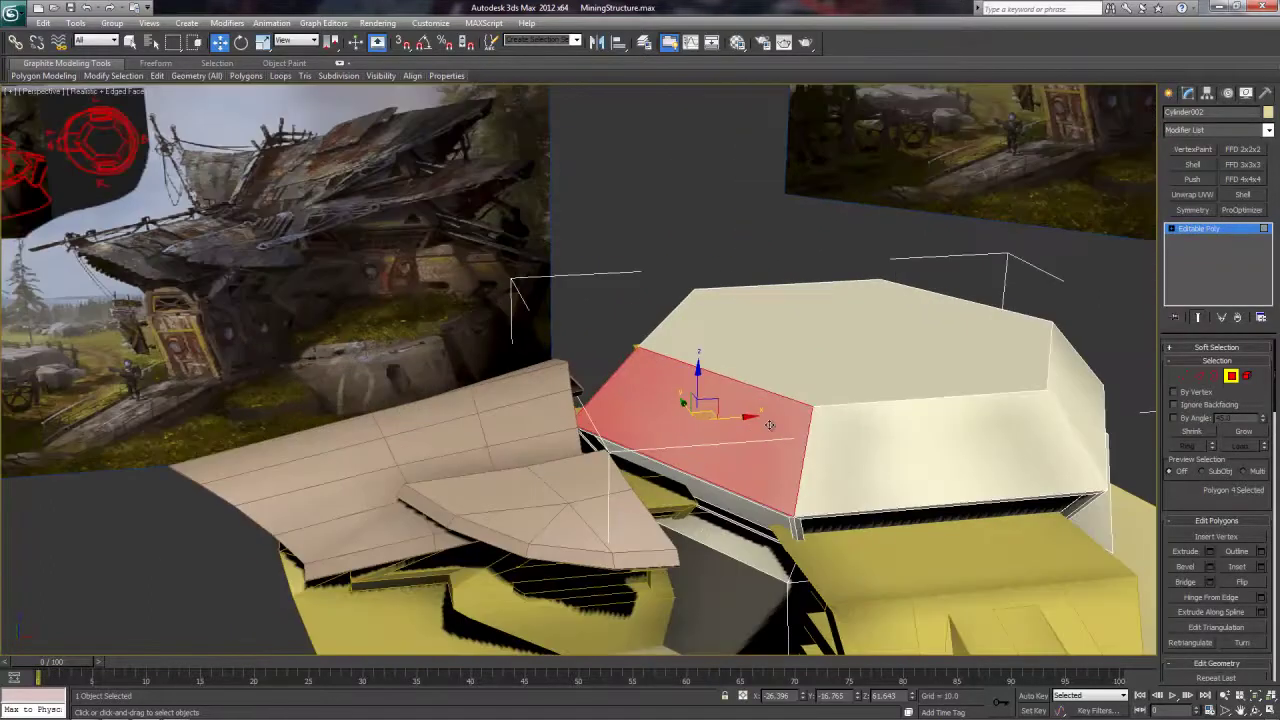
pyautogui.moveTo(738, 416)
pyautogui.mouseDown()
pyautogui.moveTo(722, 430)
pyautogui.moveTo(730, 457)
pyautogui.mouseUp()
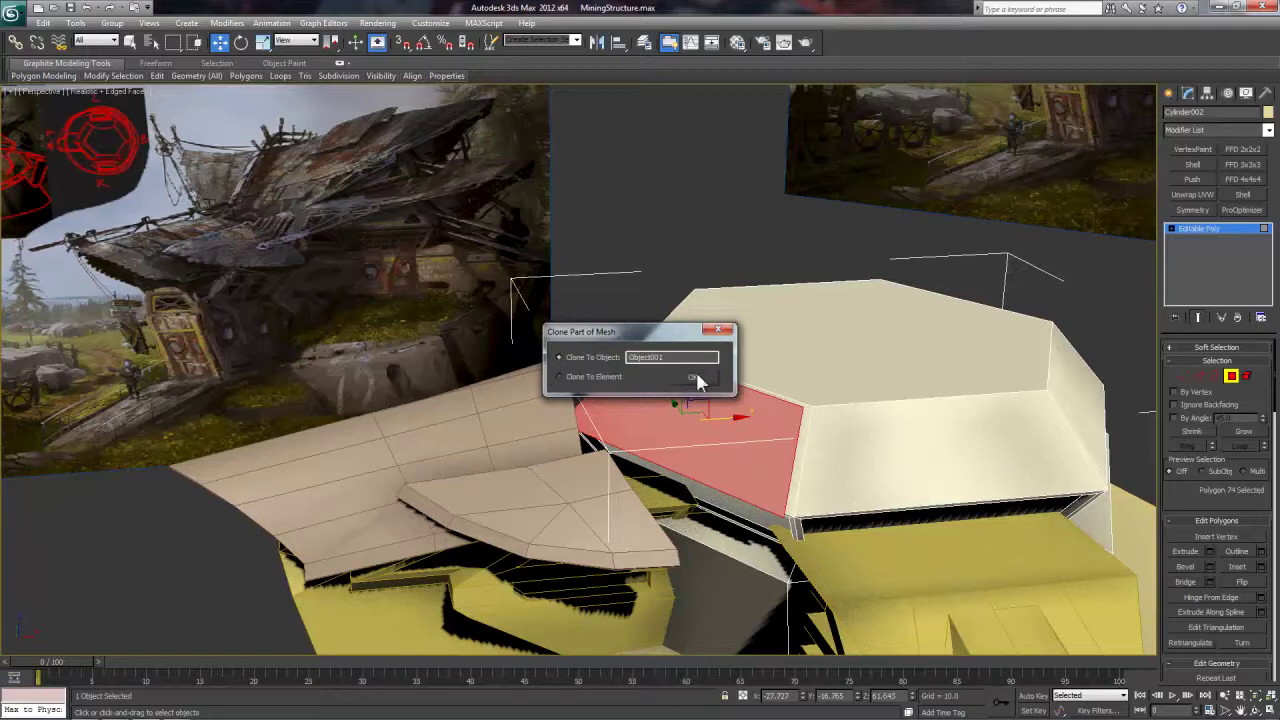
pyautogui.click(694, 379)
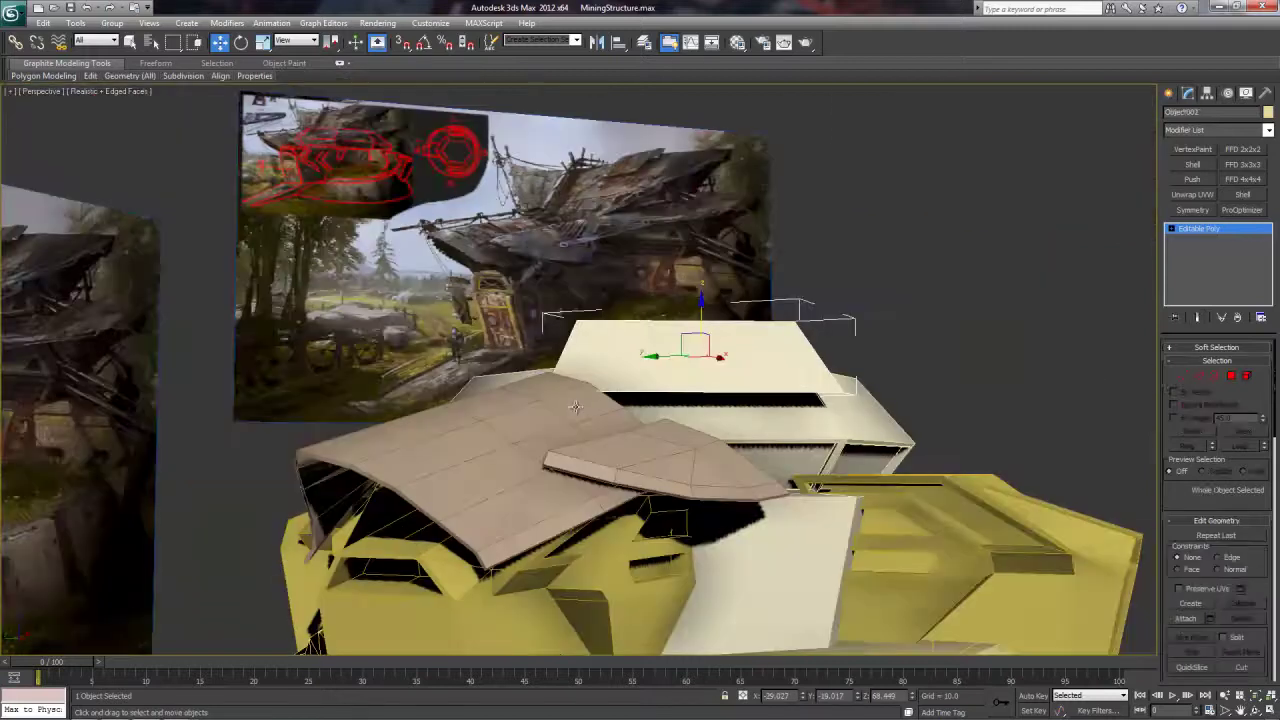
pyautogui.keyDown('alt'); pyautogui.moveTo(575, 405); pyautogui.dragTo(470, 400, button='middle'); pyautogui.keyUp('alt')
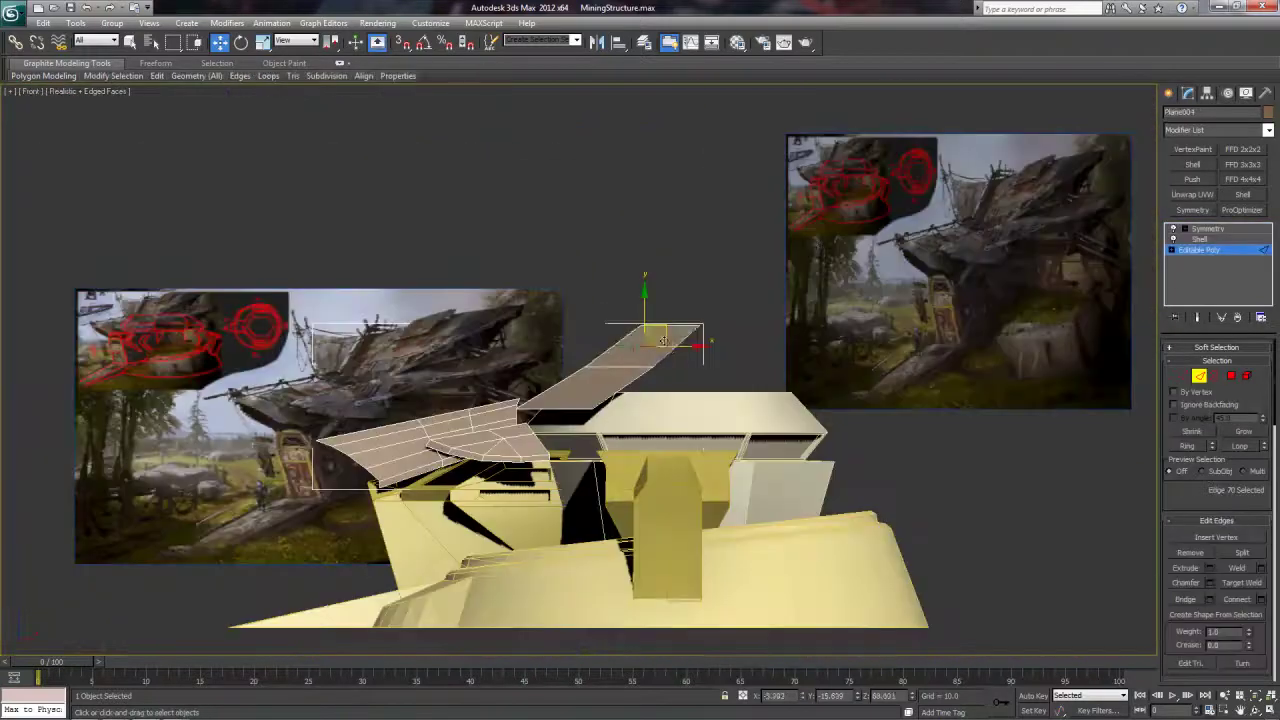
# Step: Shape the upper roof panel above the tower by adjusting its edges and scaling a selected edge loop
pyautogui.click(600, 388)
pyautogui.click(673, 324)
pyautogui.press('p')
pyautogui.scroll(5, 665, 371)
pyautogui.click(659, 487)
pyautogui.keyDown('alt'); pyautogui.moveTo(665, 371); pyautogui.dragTo(782, 430, button='middle'); pyautogui.keyUp('alt')
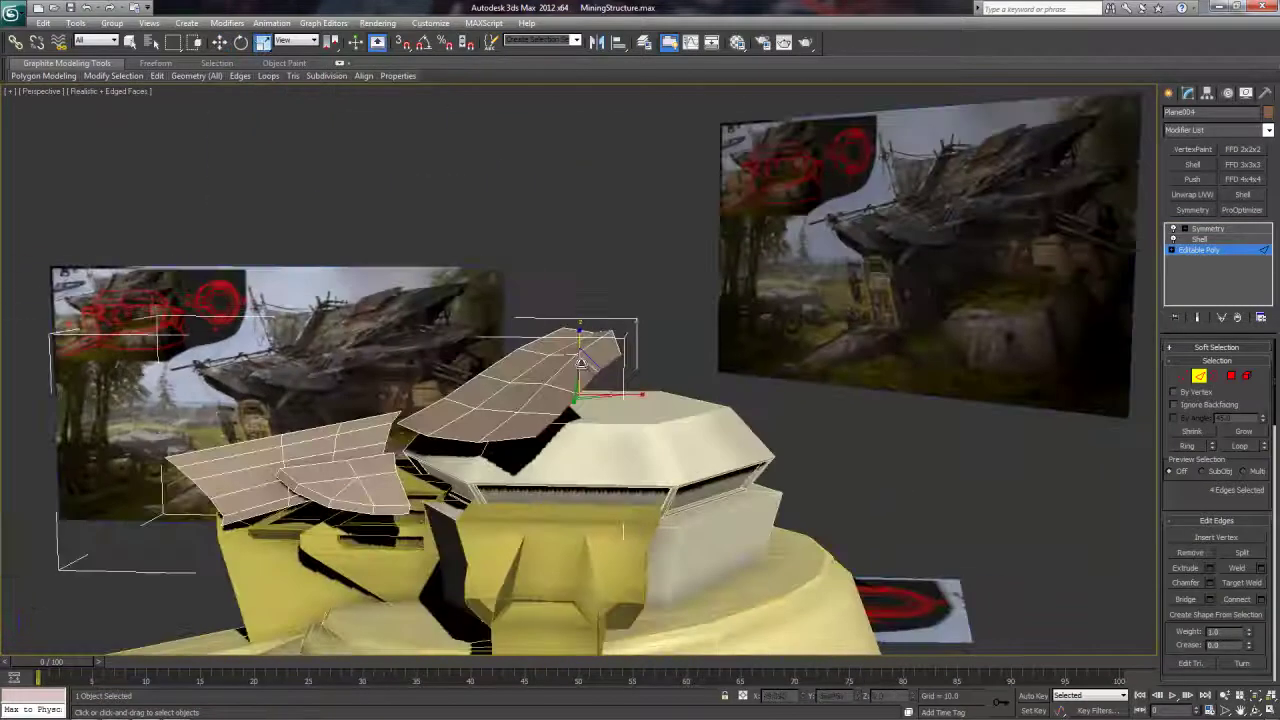
pyautogui.scroll(-5, 703, 417)
pyautogui.keyDown('alt'); pyautogui.moveTo(580, 340); pyautogui.dragTo(717, 391, button='middle'); pyautogui.keyUp('alt')
pyautogui.scroll(3, 717, 391)
pyautogui.doubleClick(602, 372)
pyautogui.press('r')
pyautogui.doubleClick(665, 350)
# Step: Extend the upper roof panel outward beyond the tower by copying its four end edges
pyautogui.keyDown('alt'); pyautogui.moveTo(824, 367); pyautogui.dragTo(790, 400, button='middle'); pyautogui.keyUp('alt')
pyautogui.scroll(2, 790, 400)
pyautogui.press('w')
pyautogui.keyDown('shift'); pyautogui.moveTo(672, 345); pyautogui.dragTo(742, 343); pyautogui.keyUp('shift')
pyautogui.scroll(-5, 840, 414)
pyautogui.keyDown('alt'); pyautogui.moveTo(840, 414); pyautogui.dragTo(868, 378, button='middle'); pyautogui.keyUp('alt')
pyautogui.scroll(4, 868, 378)
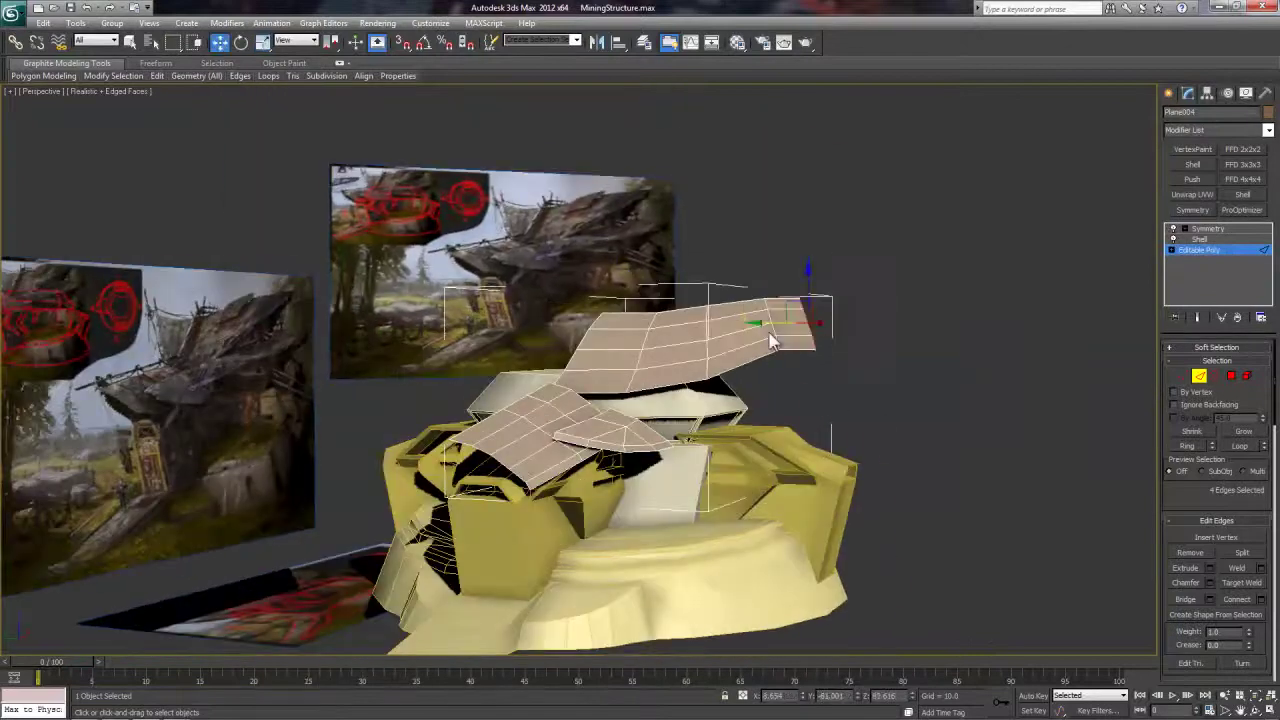
# Step: Rotate the upper roof panel's four end edges in the top view to angle its outer end
pyautogui.press('e')
pyautogui.press('w')
pyautogui.press('t')
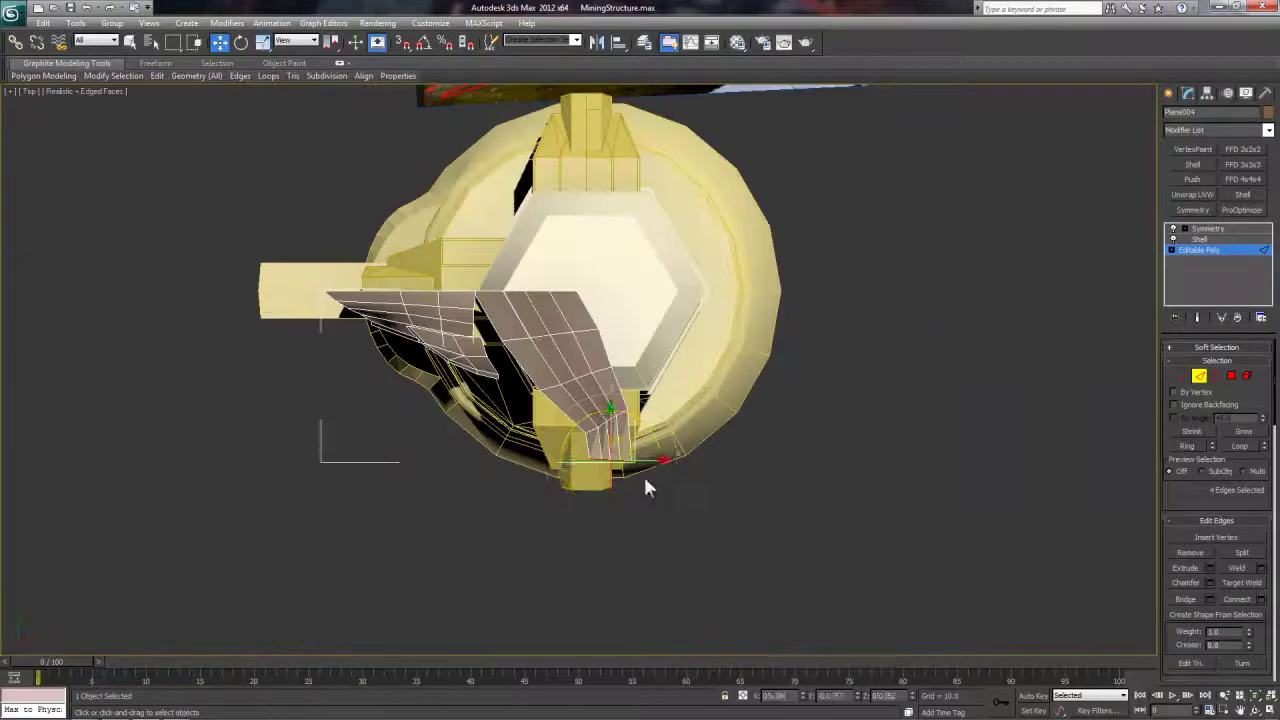
pyautogui.press('e')
pyautogui.scroll(4, 591, 474)
pyautogui.moveTo(643, 485)
pyautogui.mouseDown()
pyautogui.moveTo(628, 497)
pyautogui.moveTo(637, 464)
pyautogui.mouseUp()
# Step: Shift two inner edge loops of the upper roof panel along X to smooth its curve, and finish edge editing
pyautogui.press('w')
pyautogui.doubleClick(612, 481)
pyautogui.doubleClick(575, 384)
pyautogui.moveTo(580, 376); pyautogui.dragTo(597, 376)
pyautogui.doubleClick(545, 295)
pyautogui.moveTo(551, 297); pyautogui.dragTo(563, 297)
pyautogui.press('p')
pyautogui.press('F3')
pyautogui.scroll(-6, 891, 406)
pyautogui.keyDown('alt'); pyautogui.moveTo(891, 406); pyautogui.dragTo(800, 420, button='middle'); pyautogui.keyUp('alt')
pyautogui.click(1200, 377)
# Step: Move the mirror plane of the upper roof's topmost Symmetry modifier along X
pyautogui.press('r')
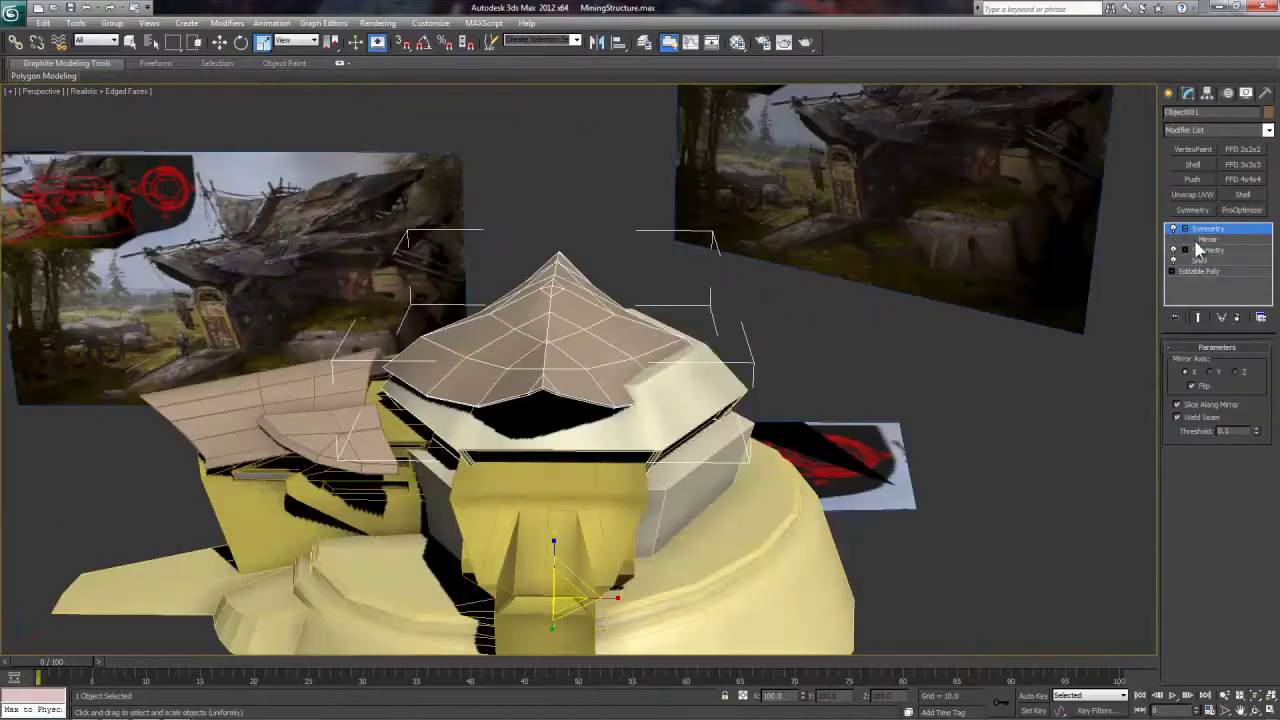
pyautogui.click(1200, 240)
pyautogui.press('w')
pyautogui.moveTo(603, 598); pyautogui.dragTo(659, 596)
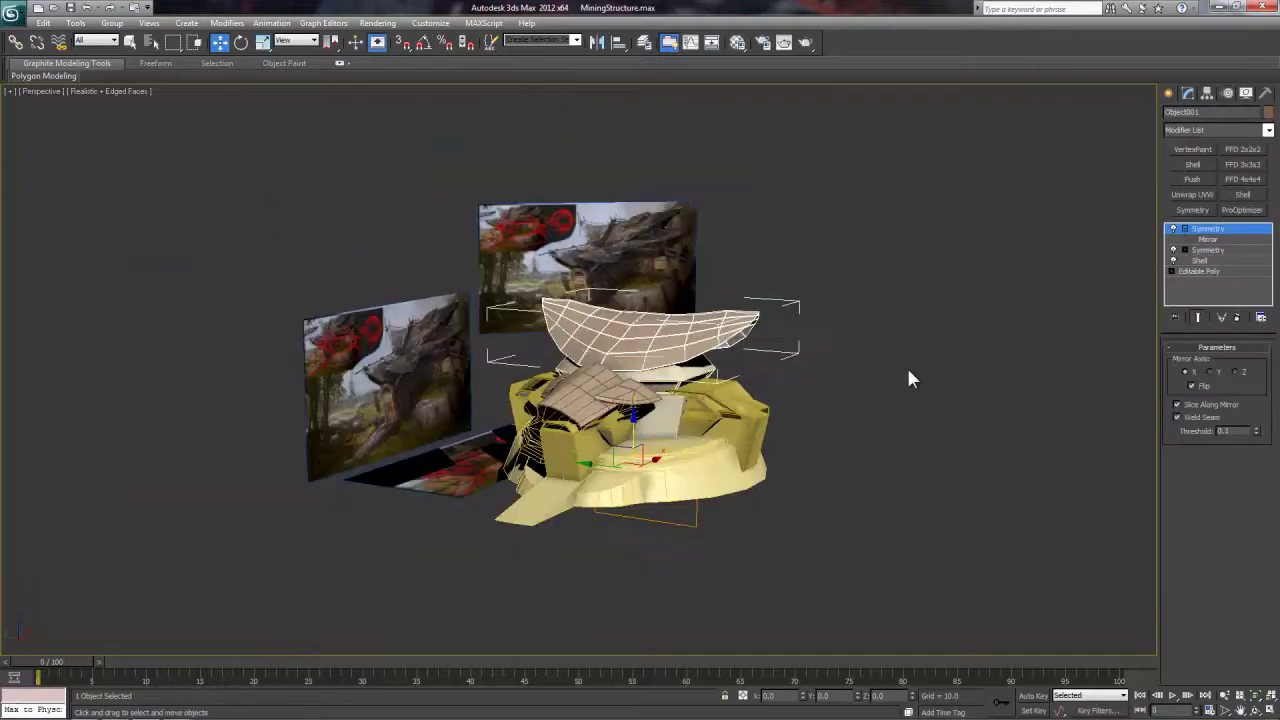
pyautogui.scroll(8, 908, 378)
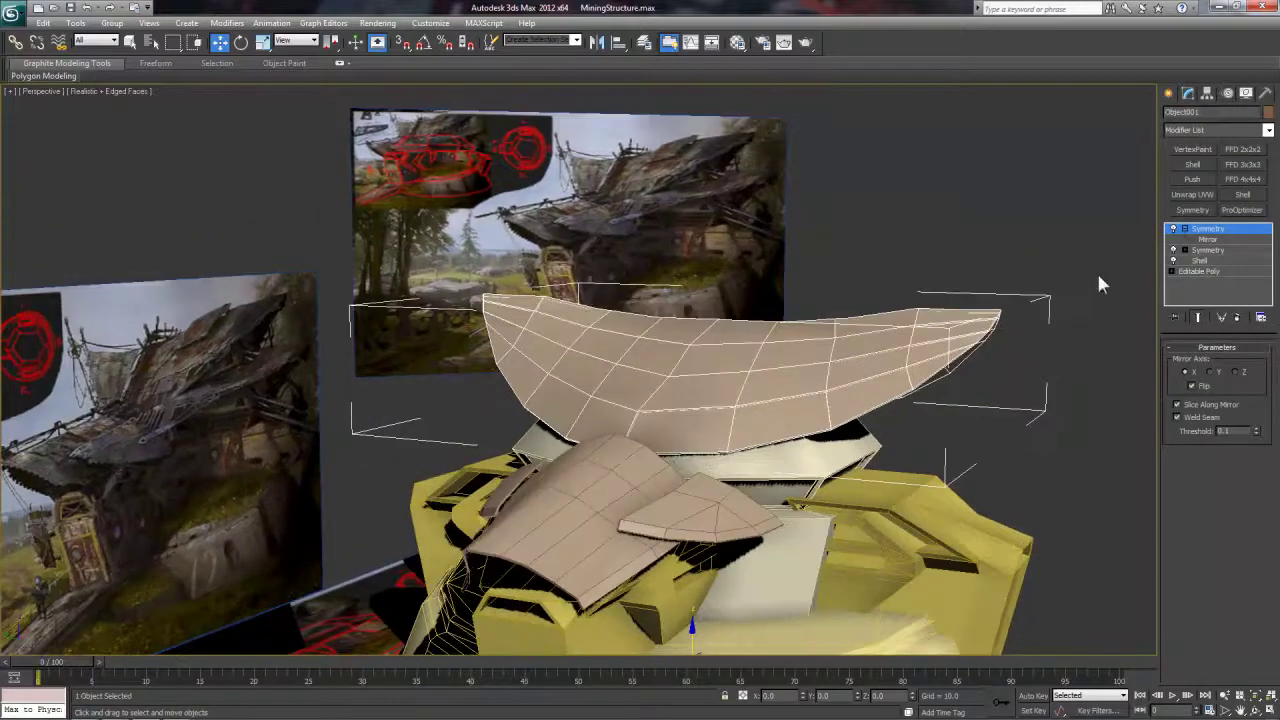
# Step: Apply an FFD 4x4x4 modifier to the upper roof and raise a group of upper control points
pyautogui.click(1243, 179)
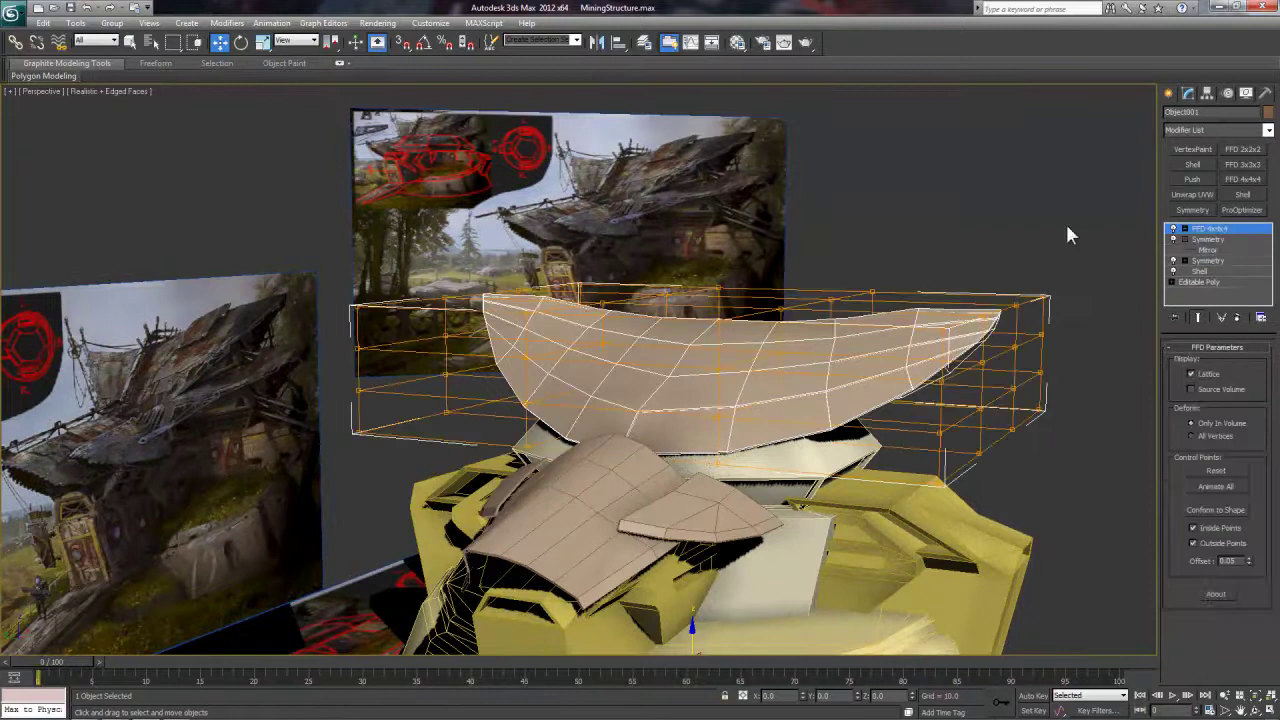
pyautogui.keyDown('alt'); pyautogui.moveTo(830, 310); pyautogui.dragTo(813, 314, button='middle'); pyautogui.keyUp('alt')
pyautogui.rightClick(813, 314)
pyautogui.click(768, 292)
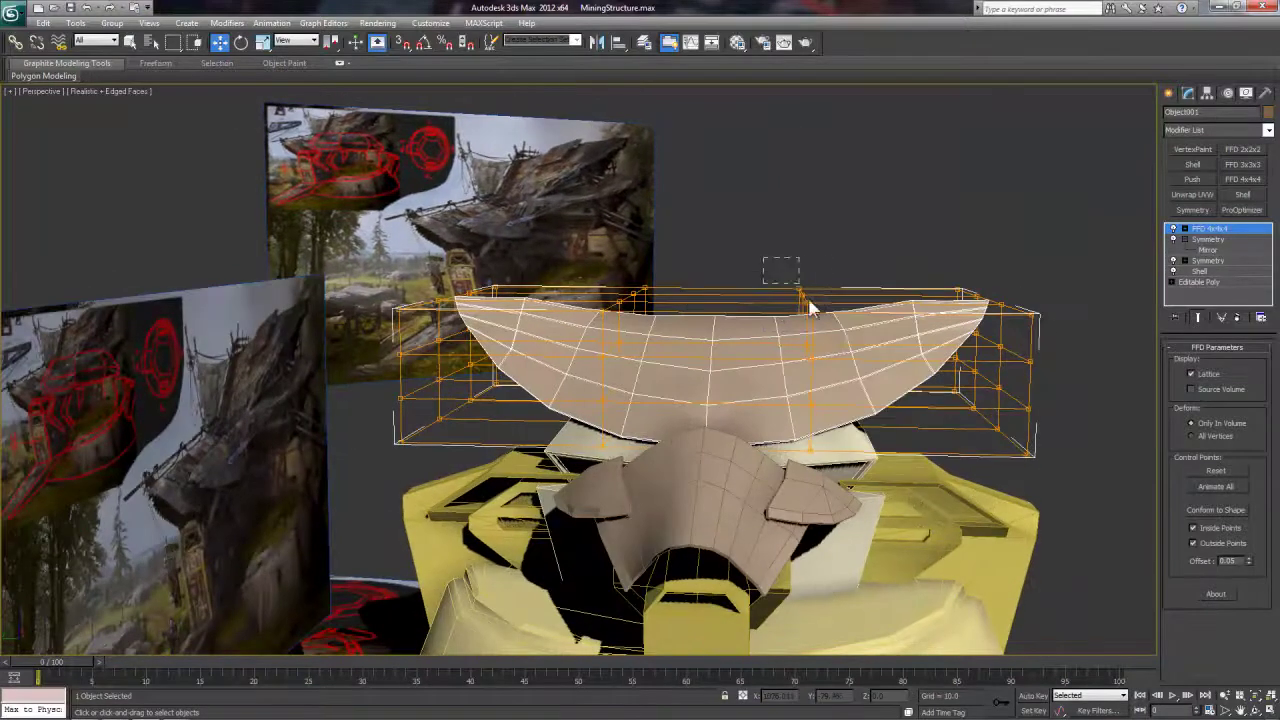
pyautogui.moveTo(835, 358); pyautogui.dragTo(835, 360)
pyautogui.keyDown('alt'); pyautogui.moveTo(835, 362); pyautogui.dragTo(823, 374, button='middle'); pyautogui.keyUp('alt')
pyautogui.moveTo(813, 275); pyautogui.dragTo(797, 234)
pyautogui.keyDown('alt'); pyautogui.moveTo(587, 348); pyautogui.dragTo(687, 281, button='middle'); pyautogui.keyUp('alt')
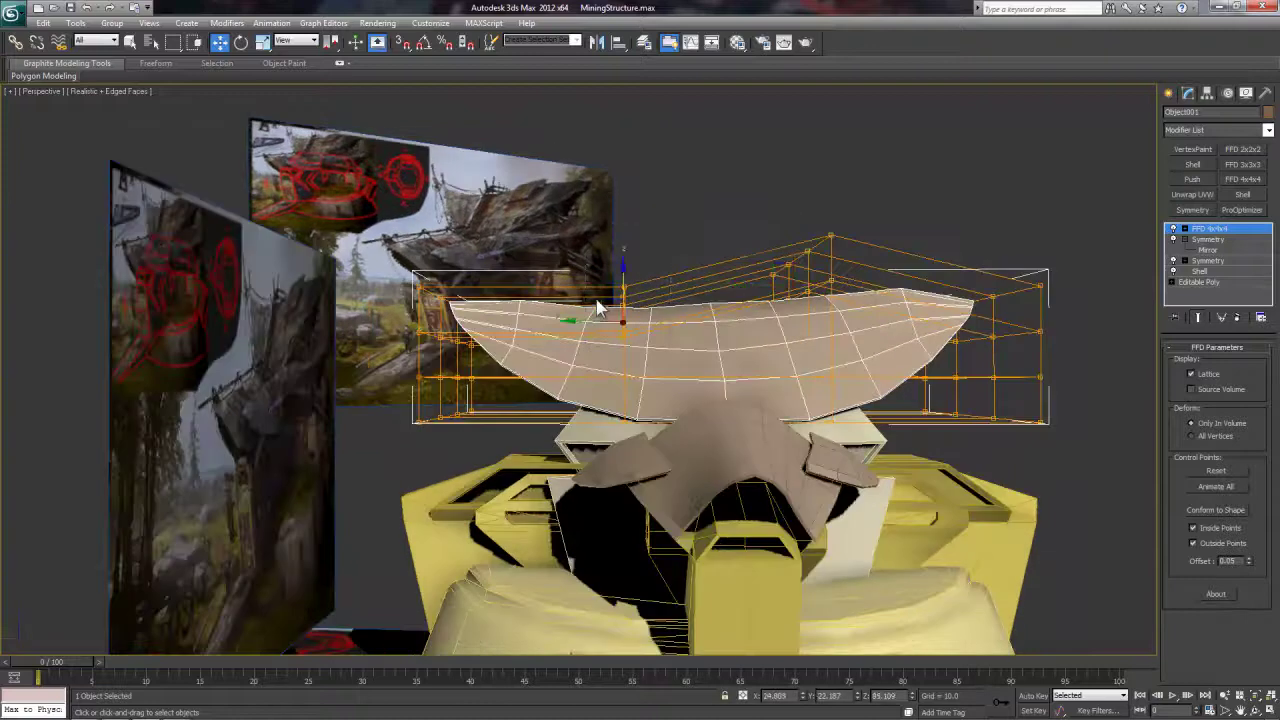
# Step: Reposition the lattice points along the other side of the upper roof's top, and rotate the control points at that end inward
pyautogui.moveTo(600, 301); pyautogui.dragTo(628, 318)
pyautogui.keyDown('alt'); pyautogui.moveTo(934, 350); pyautogui.dragTo(887, 362, button='middle'); pyautogui.keyUp('alt')
pyautogui.keyDown('alt'); pyautogui.moveTo(551, 330); pyautogui.dragTo(606, 334, button='middle'); pyautogui.keyUp('alt')
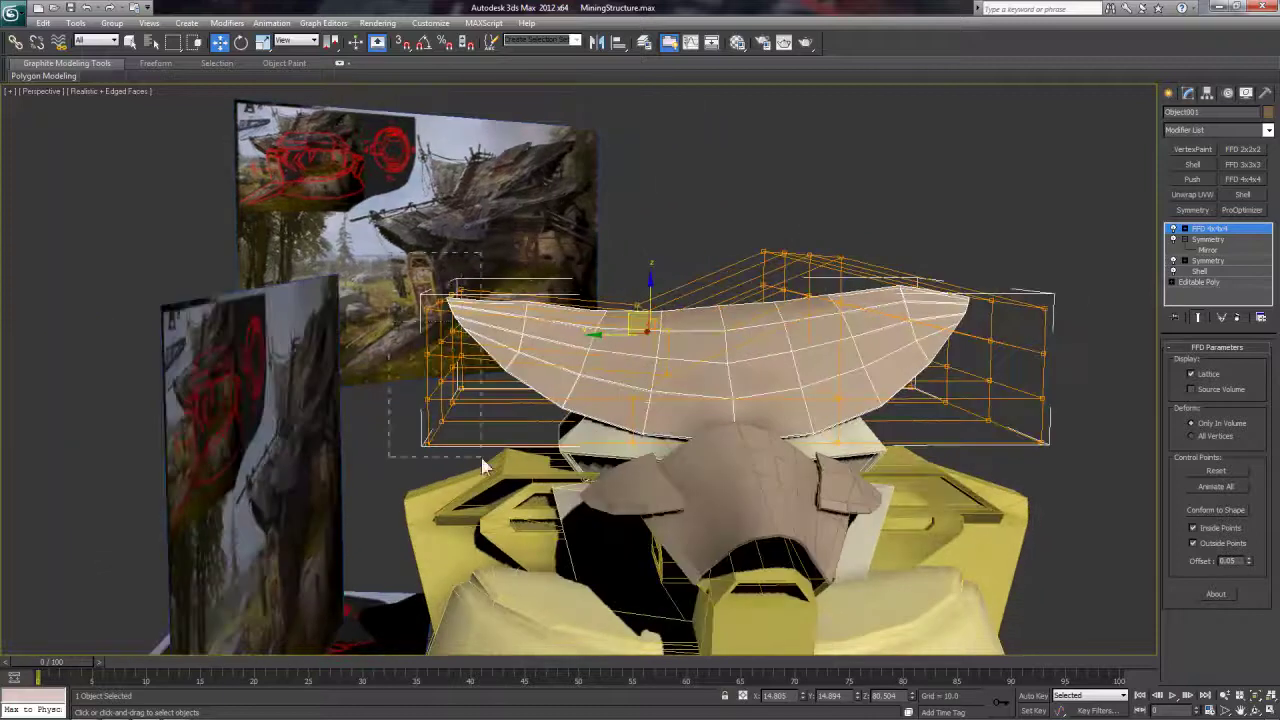
pyautogui.moveTo(482, 459); pyautogui.dragTo(483, 461)
pyautogui.press('e')
pyautogui.moveTo(474, 310); pyautogui.dragTo(440, 331)
pyautogui.press('w')
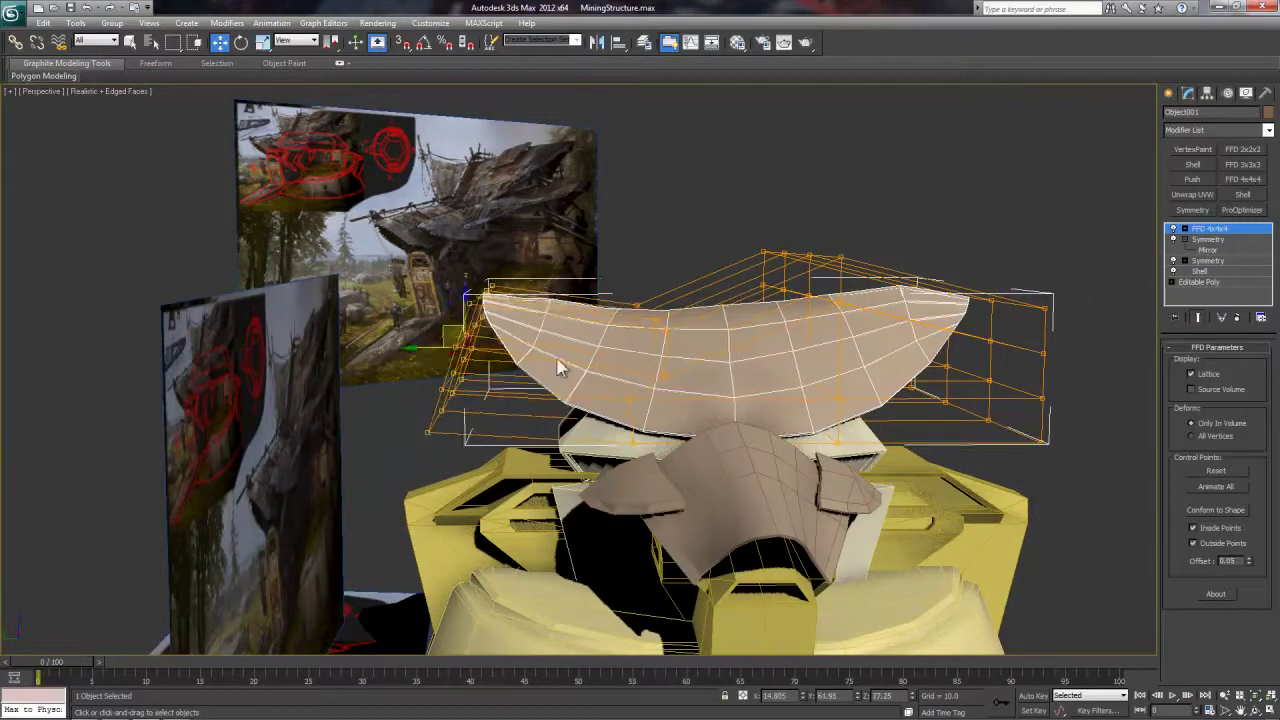
# Step: Rotate the lattice control points at the upper roof's opposite end and shift further points sideways
pyautogui.keyDown('alt'); pyautogui.moveTo(589, 368); pyautogui.dragTo(731, 326, button='middle'); pyautogui.keyUp('alt')
pyautogui.press('e')
pyautogui.moveTo(880, 330); pyautogui.dragTo(890, 360)
pyautogui.press('w')
pyautogui.keyDown('alt'); pyautogui.moveTo(880, 310); pyautogui.dragTo(517, 477, button='middle'); pyautogui.keyUp('alt')
pyautogui.press('e')
pyautogui.press('r')
pyautogui.press('w')
pyautogui.press('e')
pyautogui.press('w')
pyautogui.moveTo(712, 391); pyautogui.dragTo(748, 392)
pyautogui.keyDown('alt'); pyautogui.moveTo(748, 392); pyautogui.dragTo(814, 320, button='middle'); pyautogui.keyUp('alt')
# Step: Activate control-point editing on the upper roof's FFD lattice, clear the selection and toggle the edged-faces display
pyautogui.rightClick(809, 305)
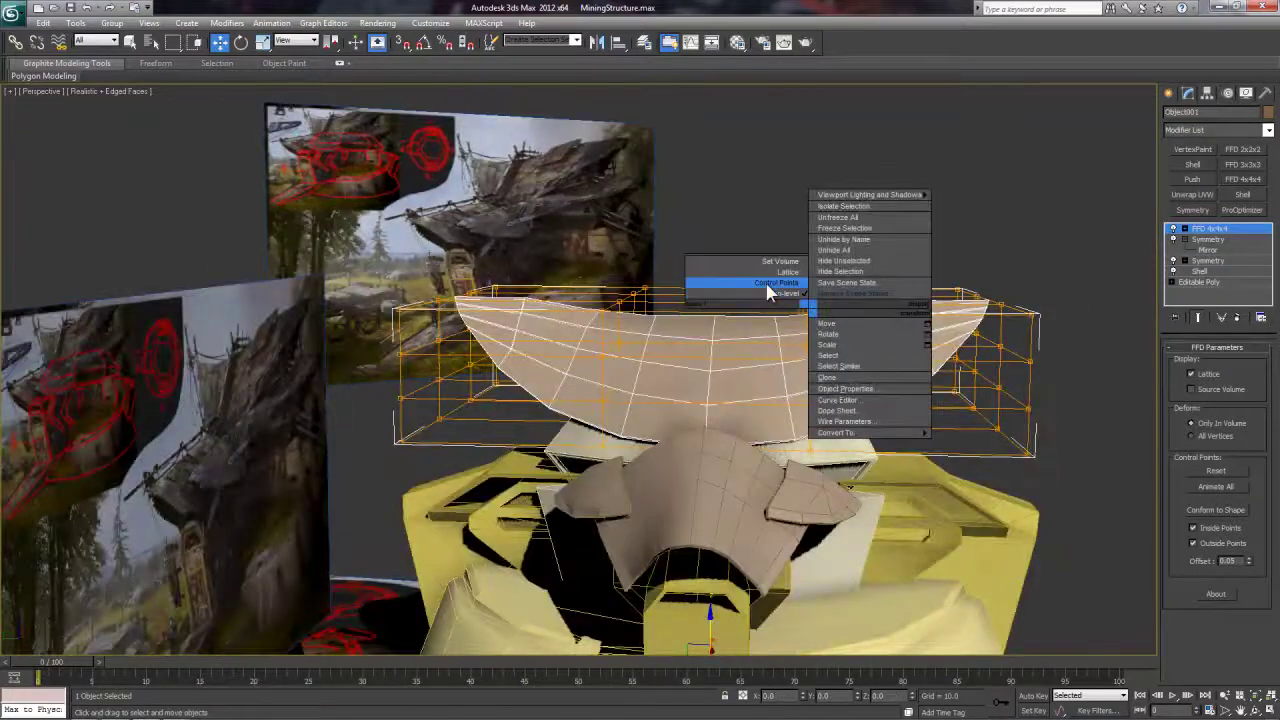
pyautogui.click(768, 293)
pyautogui.keyDown('alt'); pyautogui.moveTo(834, 380); pyautogui.dragTo(700, 440, button='middle'); pyautogui.keyUp('alt')
pyautogui.click(976, 366)
pyautogui.press('F4')
pyautogui.keyDown('alt'); pyautogui.moveTo(877, 377); pyautogui.dragTo(800, 377, button='middle'); pyautogui.keyUp('alt')
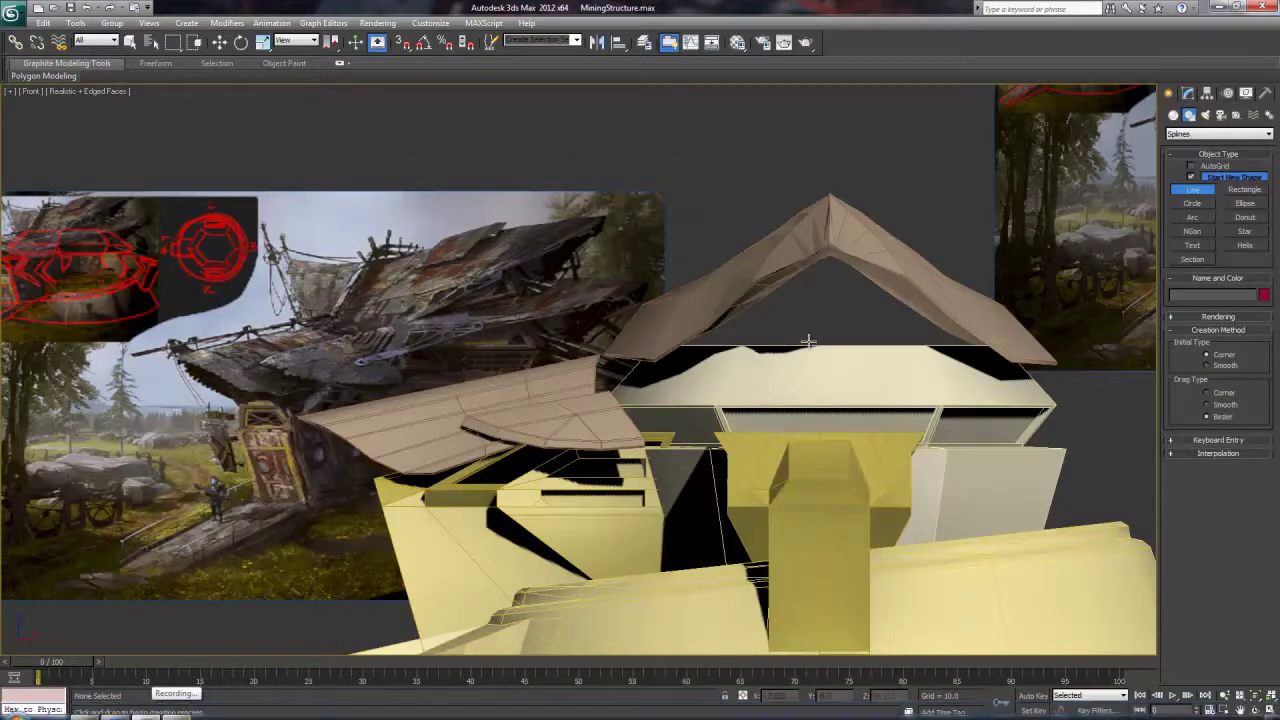
# Step: Draw a line in the front view above the lower roof, up over the upper roof's peak and down its far slope
pyautogui.moveTo(808, 343); pyautogui.dragTo(793, 344, button='middle')
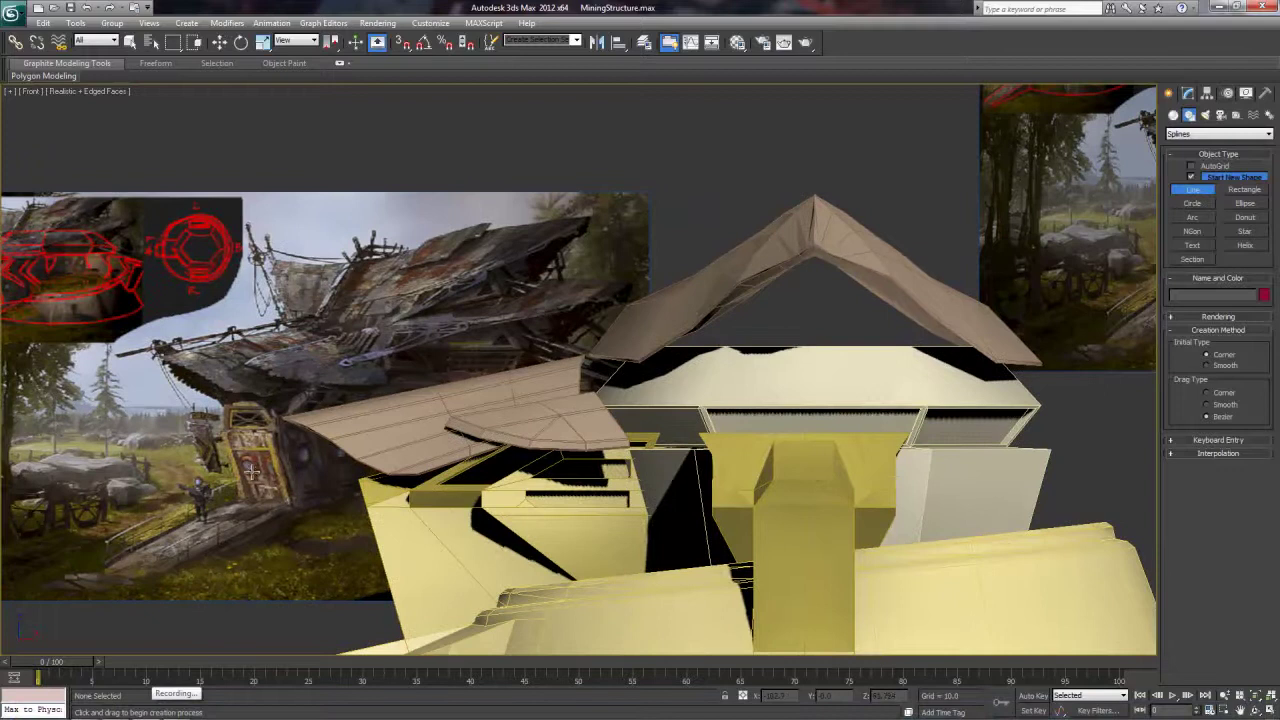
pyautogui.click(215, 407)
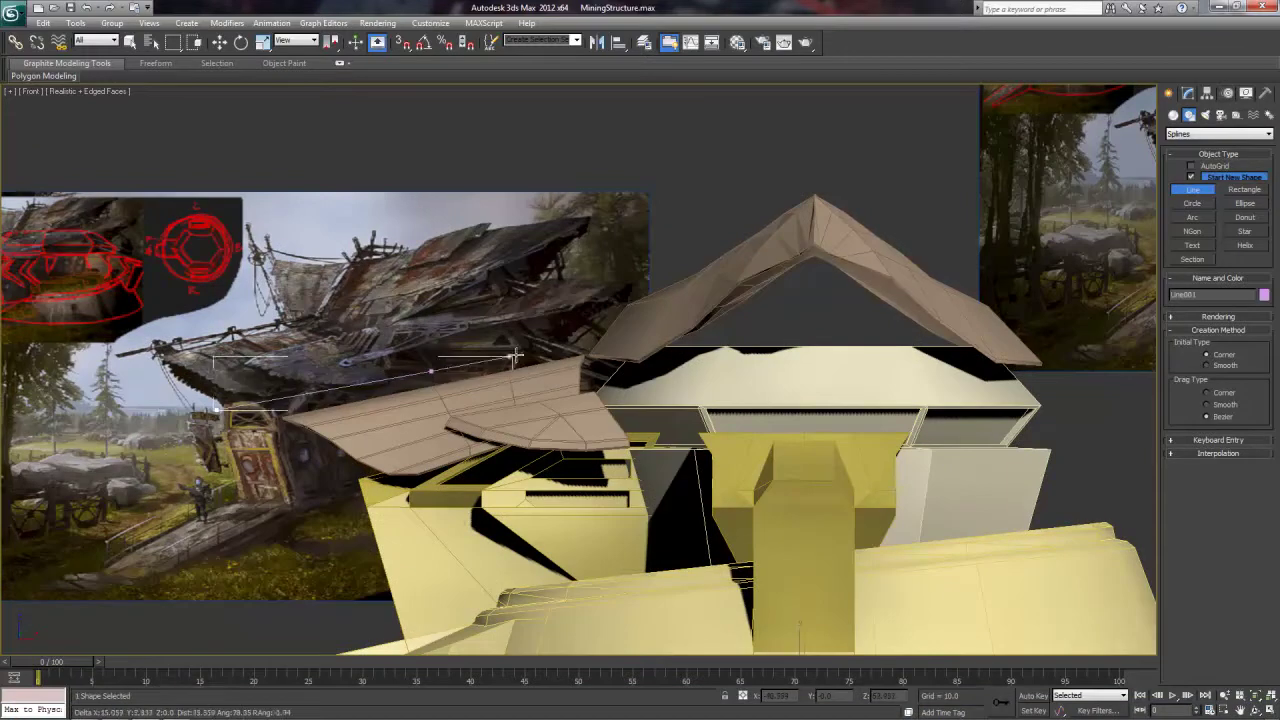
pyautogui.click(626, 293)
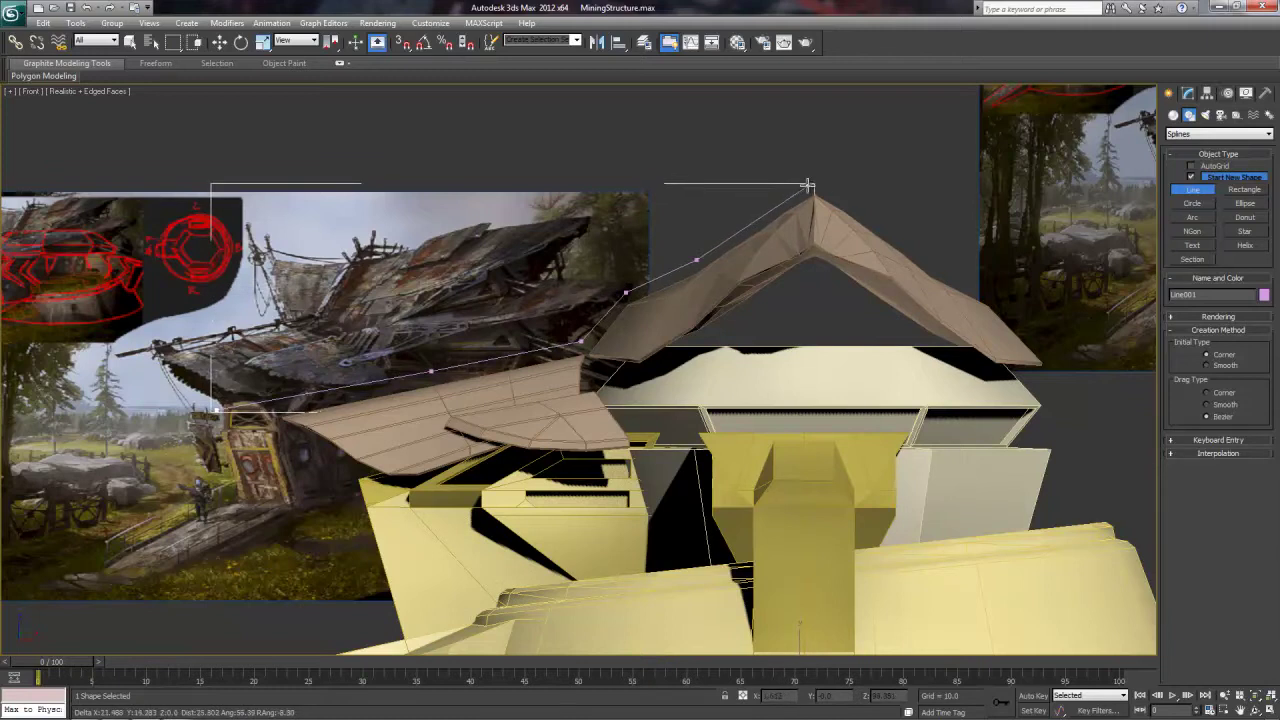
pyautogui.click(783, 207)
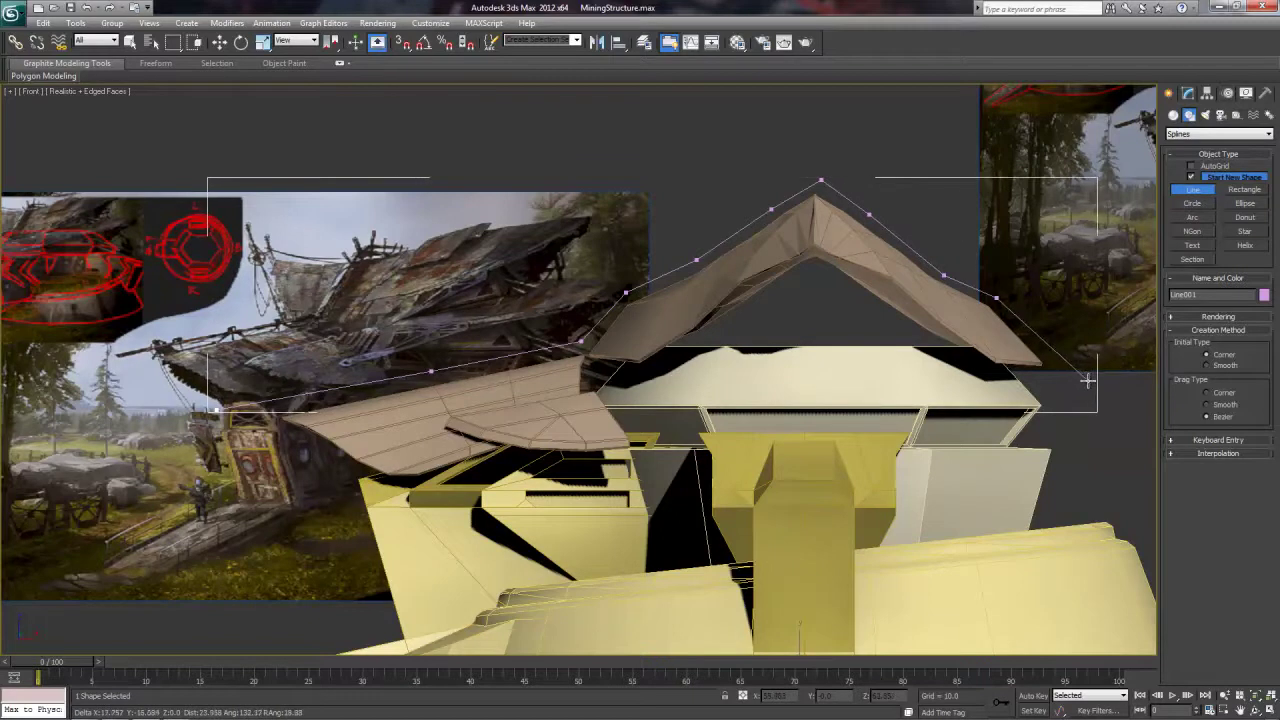
pyautogui.rightClick(1129, 412)
pyautogui.moveTo(1053, 416); pyautogui.dragTo(864, 390, button='middle')
pyautogui.press('p')
pyautogui.scroll(5, 830, 390)
pyautogui.scroll(2, 820, 410)
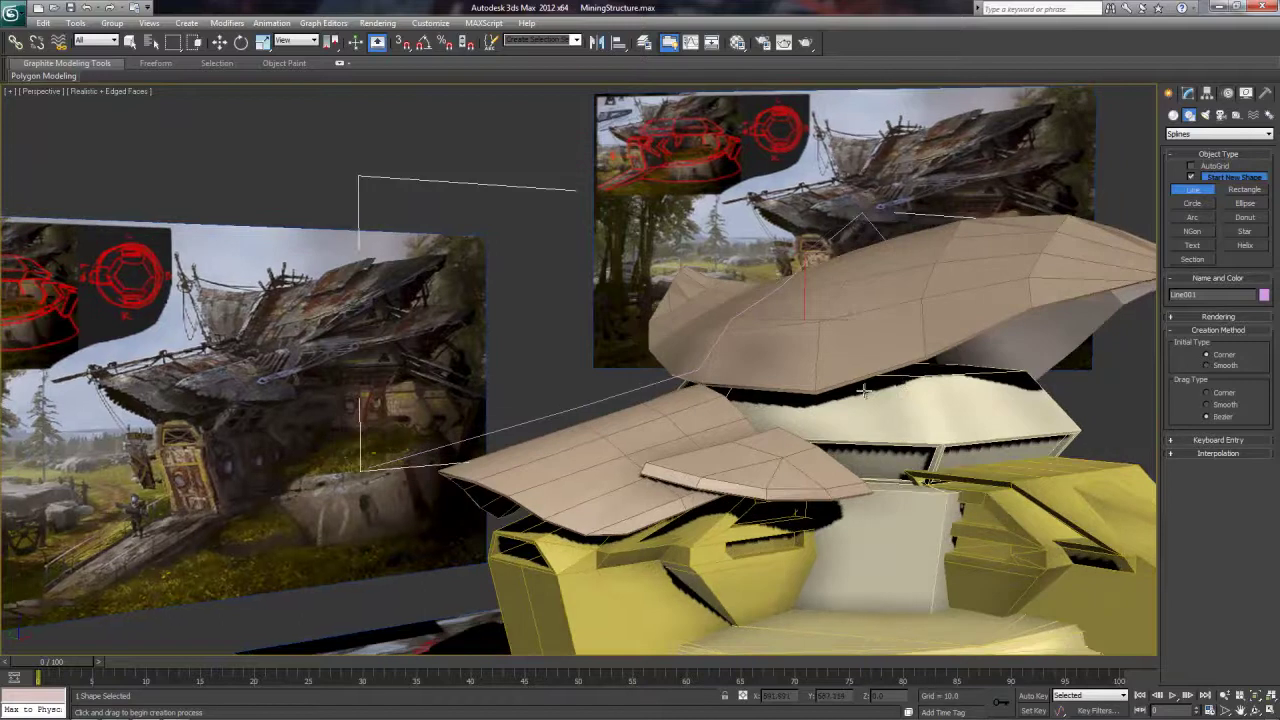
# Step: Enable the roof line in the viewport with generated mapping coordinates and a rectangular cross-section
pyautogui.click(1177, 318)
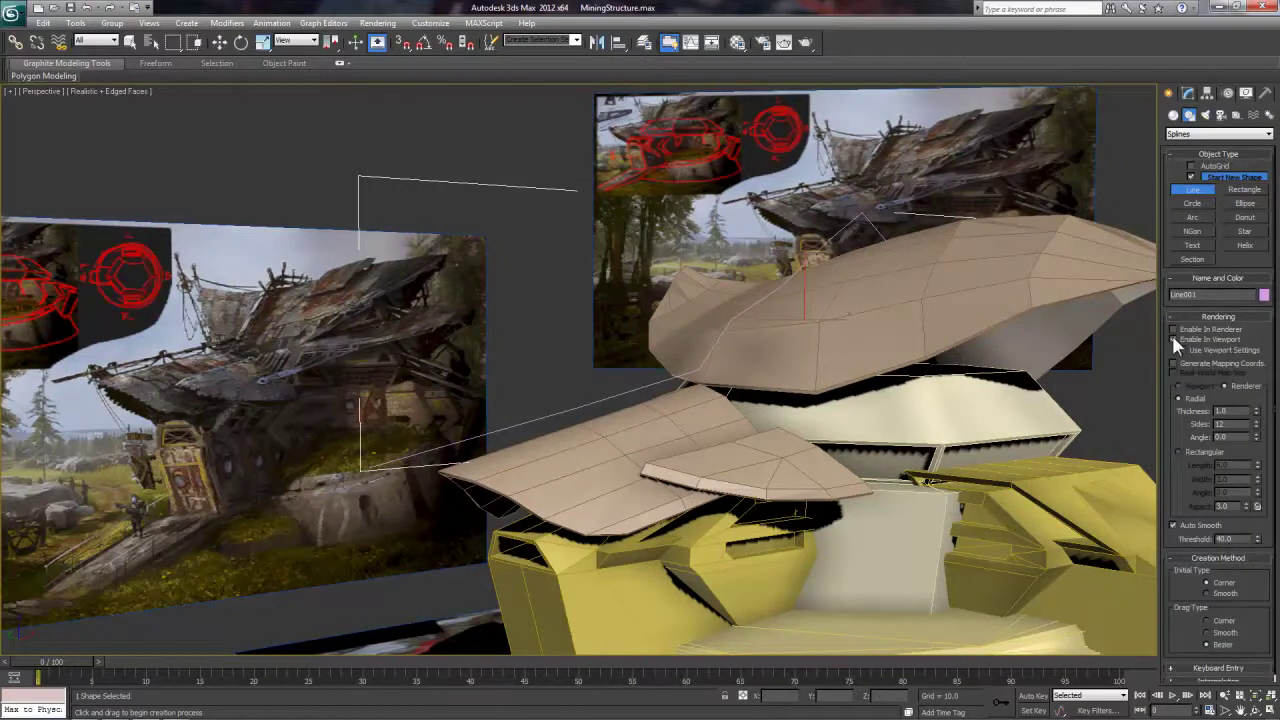
pyautogui.click(1175, 340)
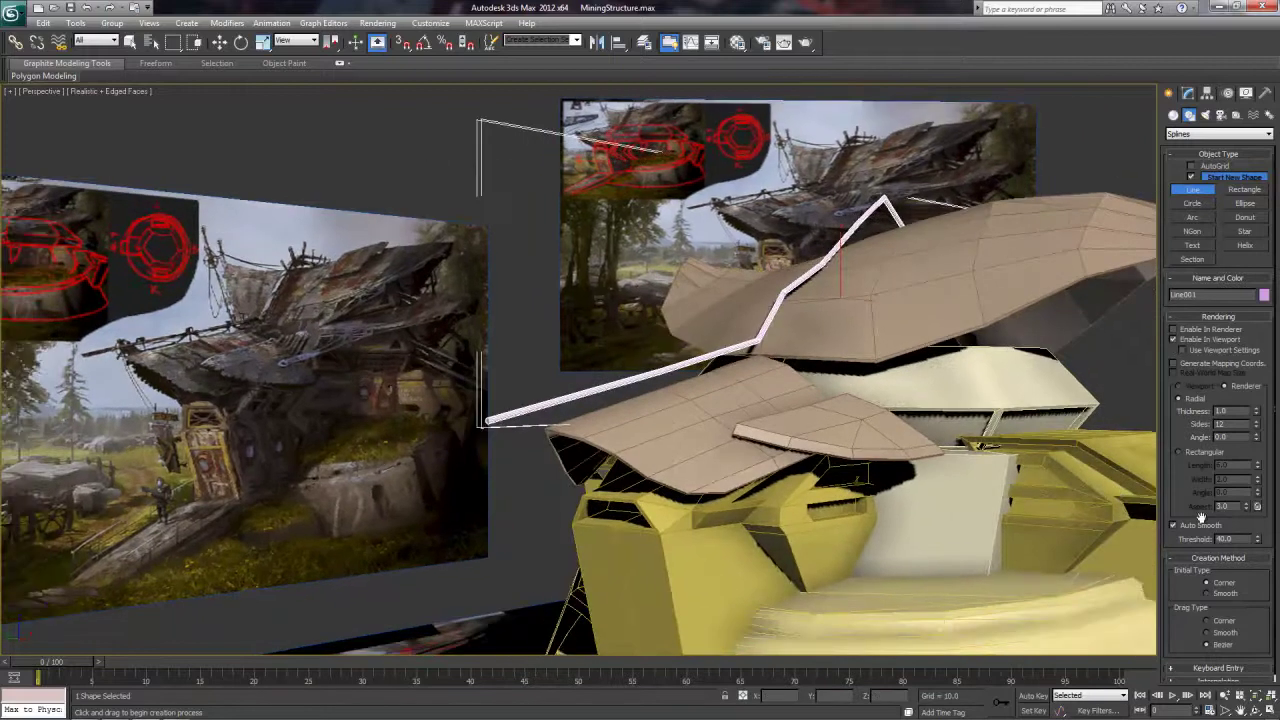
pyautogui.click(1174, 363)
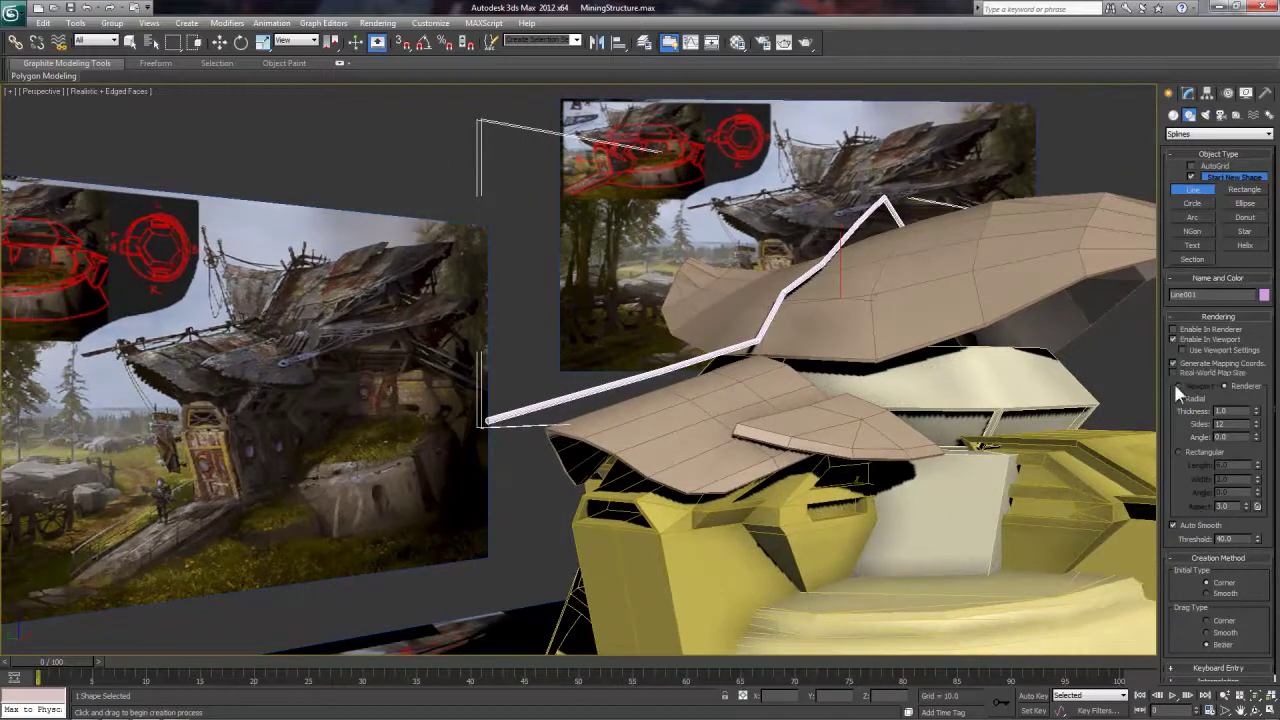
pyautogui.click(1179, 452)
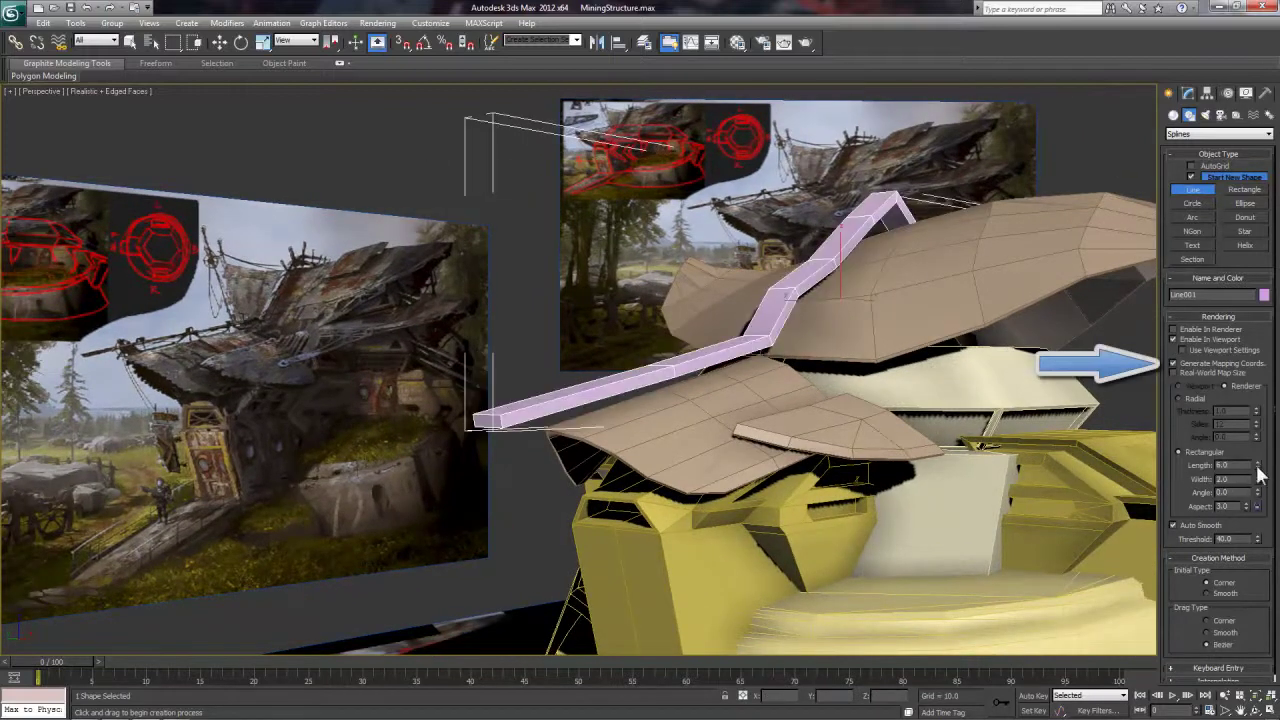
# Step: Set the roof line's rectangular cross-section to a length of 1.401 and a width of 0.61
pyautogui.moveTo(1260, 476); pyautogui.dragTo(1261, 524)
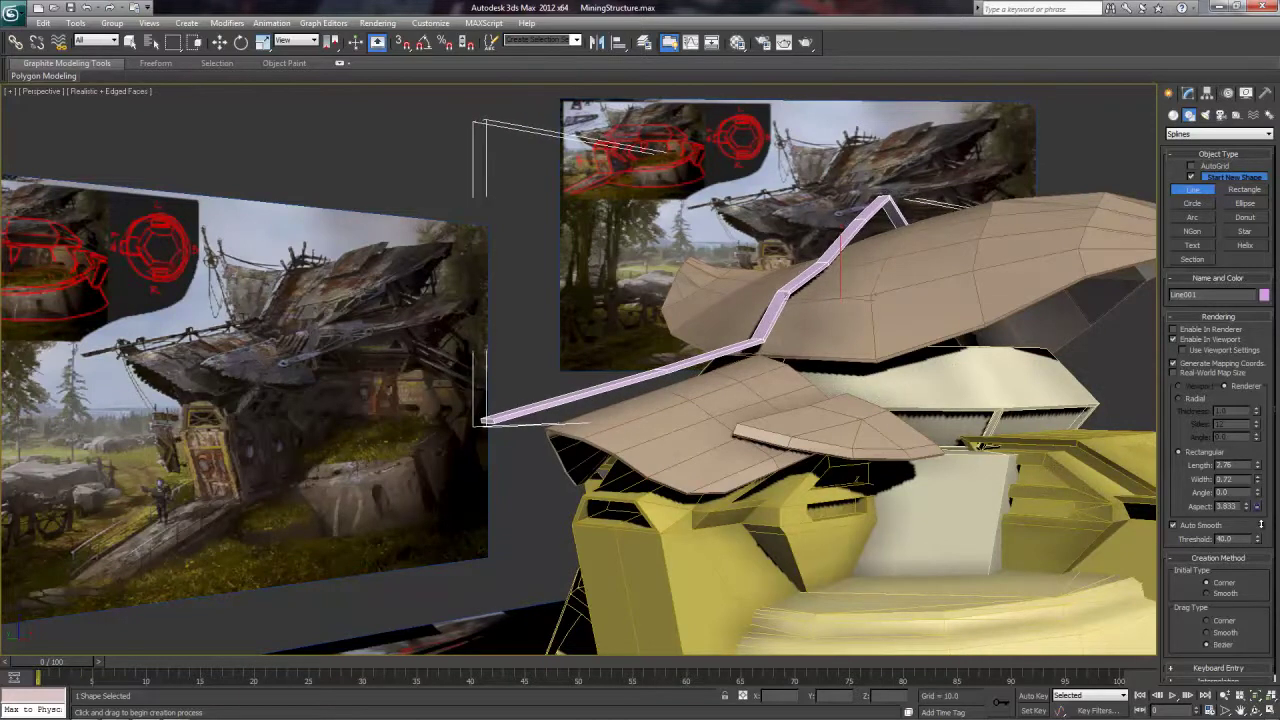
pyautogui.moveTo(1258, 471)
pyautogui.mouseDown()
pyautogui.moveTo(1259, 507)
pyautogui.moveTo(1258, 490)
pyautogui.mouseUp()
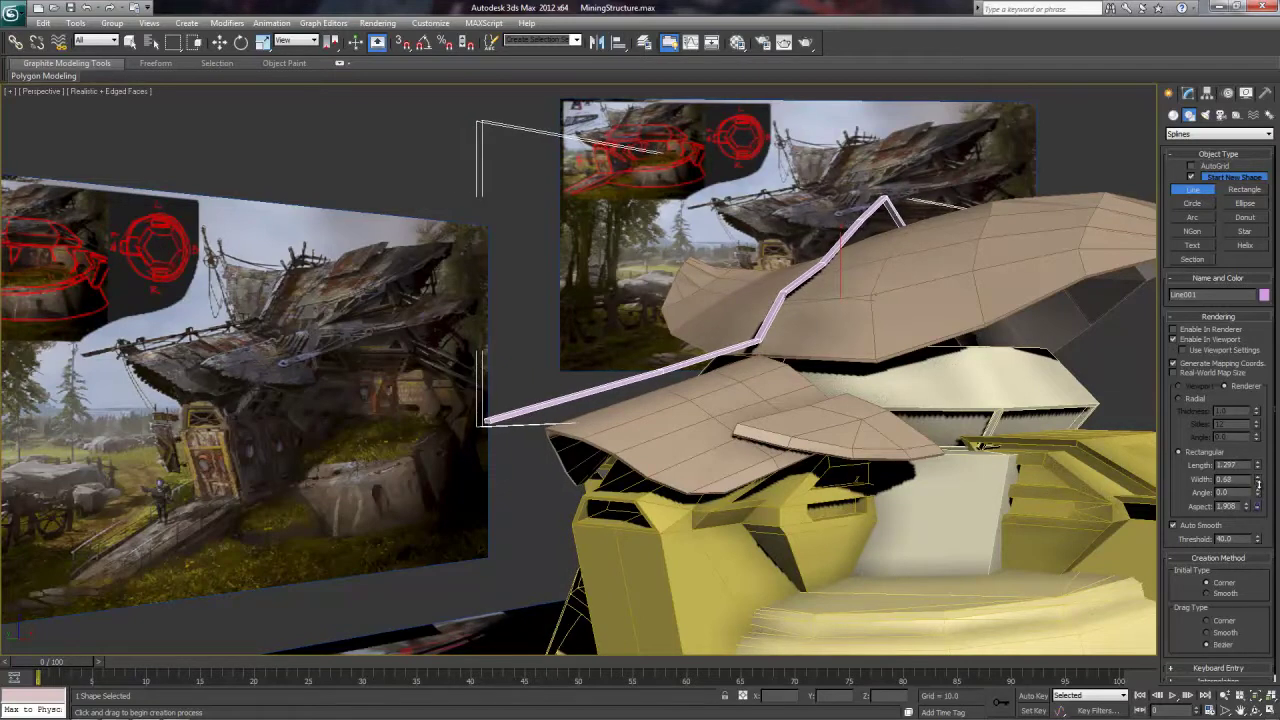
pyautogui.scroll(-5, 880, 392)
pyautogui.keyDown('alt'); pyautogui.moveTo(880, 392); pyautogui.dragTo(929, 474, button='middle'); pyautogui.keyUp('alt')
pyautogui.scroll(5, 929, 474)
pyautogui.keyDown('alt'); pyautogui.moveTo(826, 351); pyautogui.dragTo(903, 440, button='middle'); pyautogui.keyUp('alt')
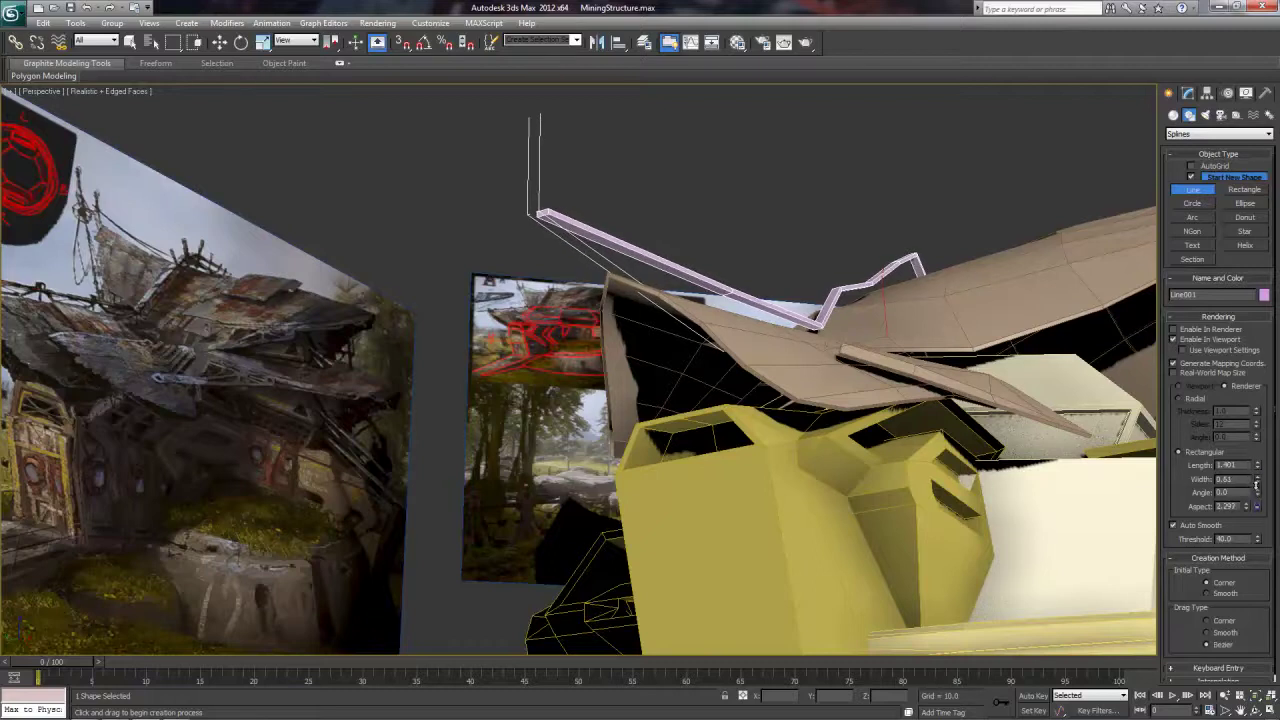
pyautogui.scroll(-3, 1040, 452)
pyautogui.keyDown('alt'); pyautogui.moveTo(900, 430); pyautogui.dragTo(744, 405, button='middle'); pyautogui.keyUp('alt')
pyautogui.scroll(-4, 765, 395)
pyautogui.scroll(3, 744, 405)
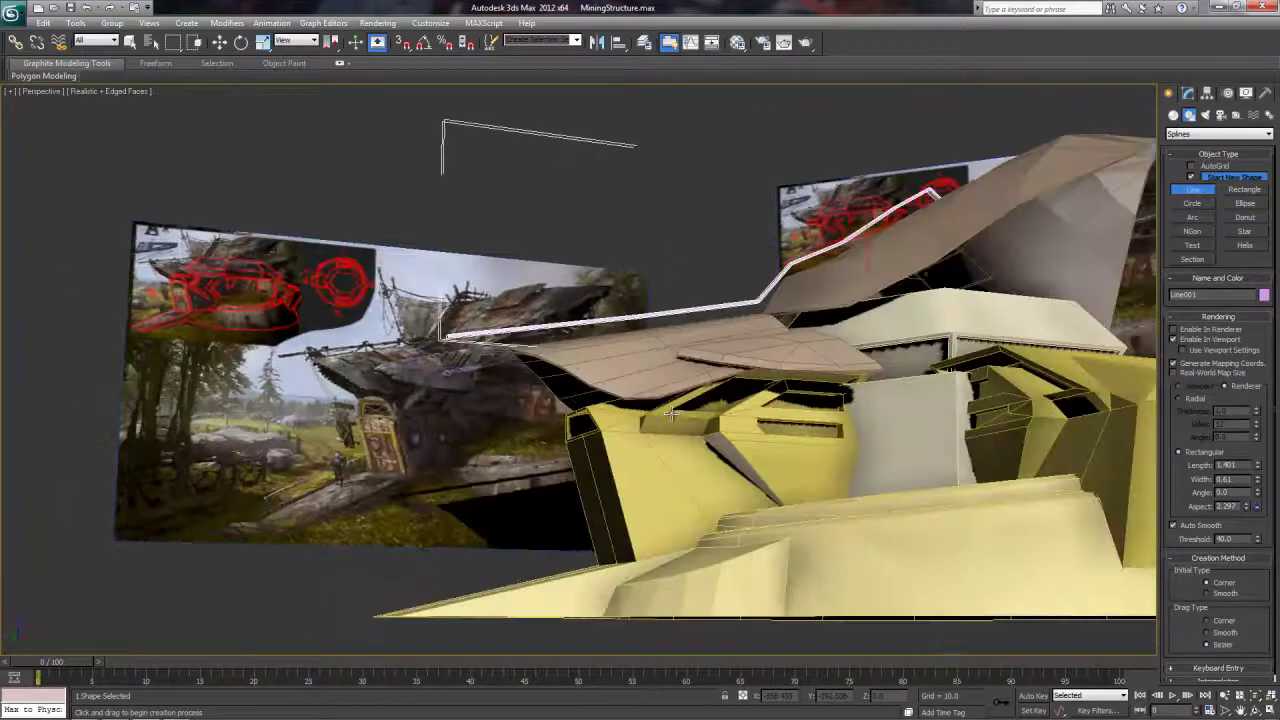
# Step: Finish creating the rectangular roof beam line and clear the selection
pyautogui.moveTo(679, 405); pyautogui.dragTo(677, 409, button='middle')
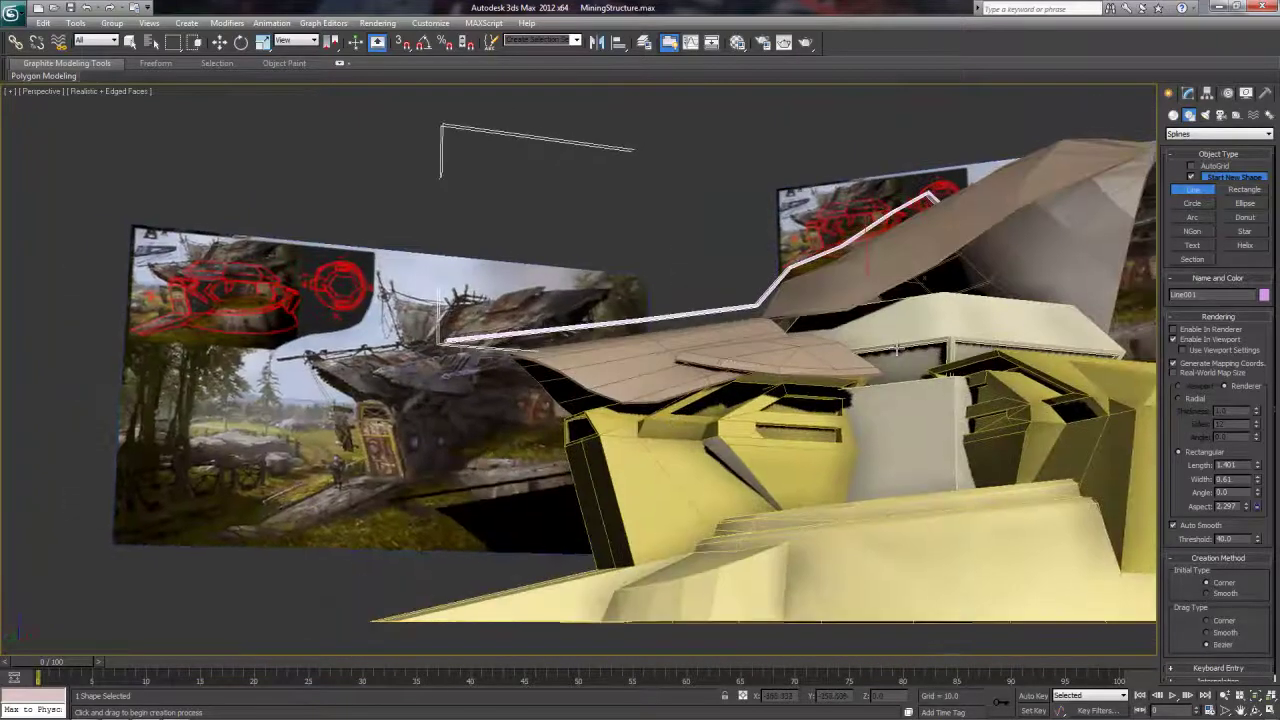
pyautogui.keyDown('alt'); pyautogui.moveTo(837, 355); pyautogui.dragTo(735, 295, button='middle'); pyautogui.keyUp('alt')
pyautogui.rightClick(732, 295)
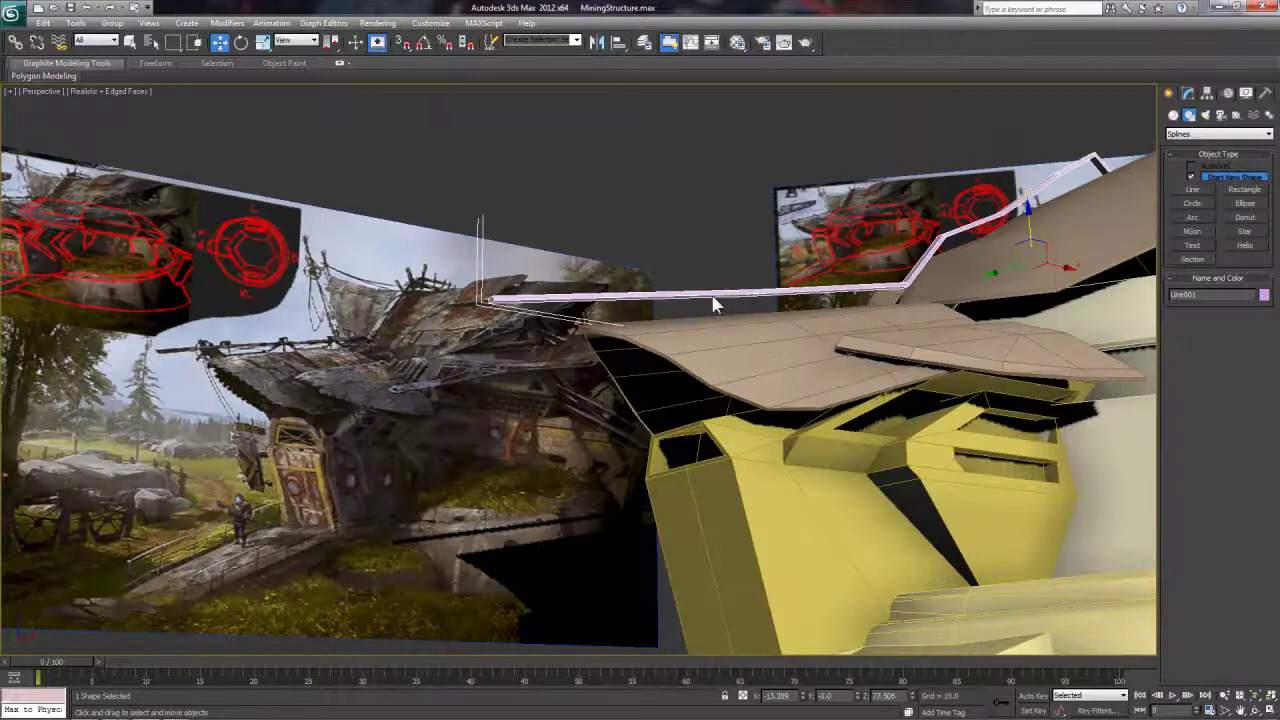
pyautogui.rightClick(708, 292)
pyautogui.moveTo(760, 416)
pyautogui.click(470, 175)
# Step: Reshape the roof panel between the upper and lower roofs by repositioning its vertices, working in the top and perspective views
pyautogui.press('q')
pyautogui.click(662, 208)
pyautogui.press('z')
pyautogui.keyDown('alt'); pyautogui.moveTo(665, 210); pyautogui.dragTo(710, 245); pyautogui.keyUp('alt')
pyautogui.keyDown('alt'); pyautogui.moveTo(710, 245); pyautogui.dragTo(614, 338, button='middle'); pyautogui.keyUp('alt')
pyautogui.scroll(5, 614, 338)
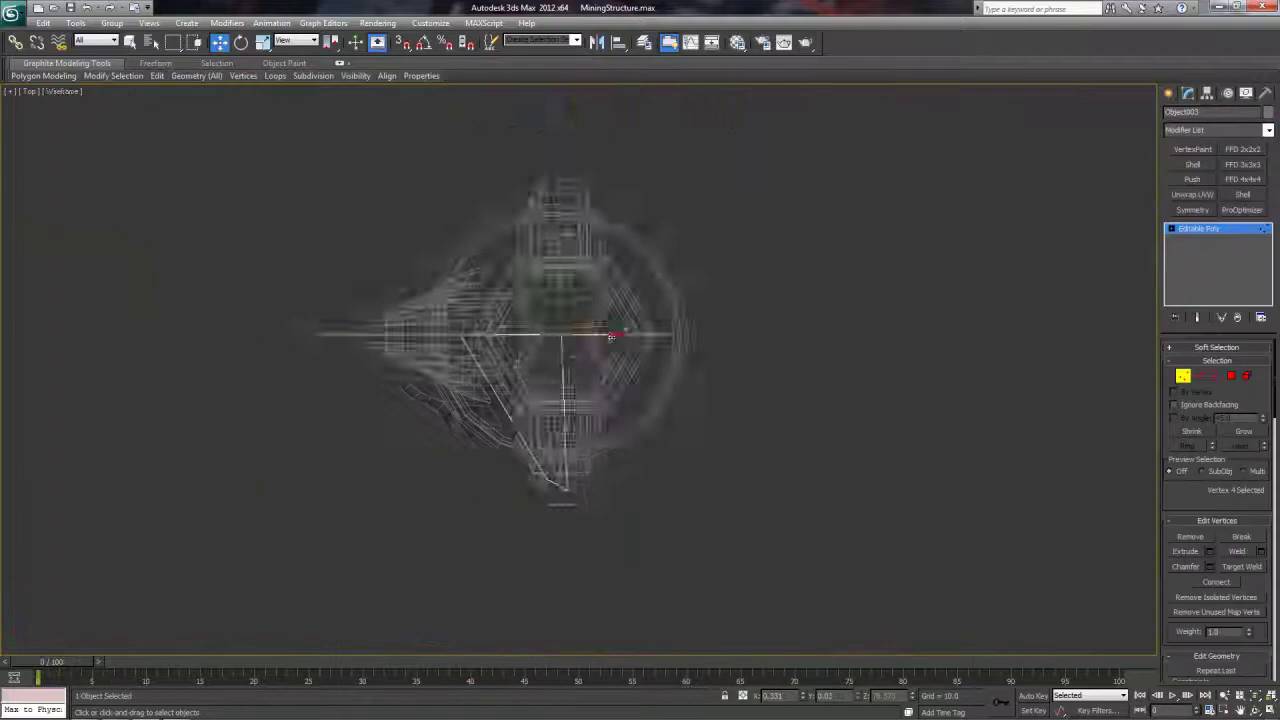
pyautogui.scroll(3, 505, 428)
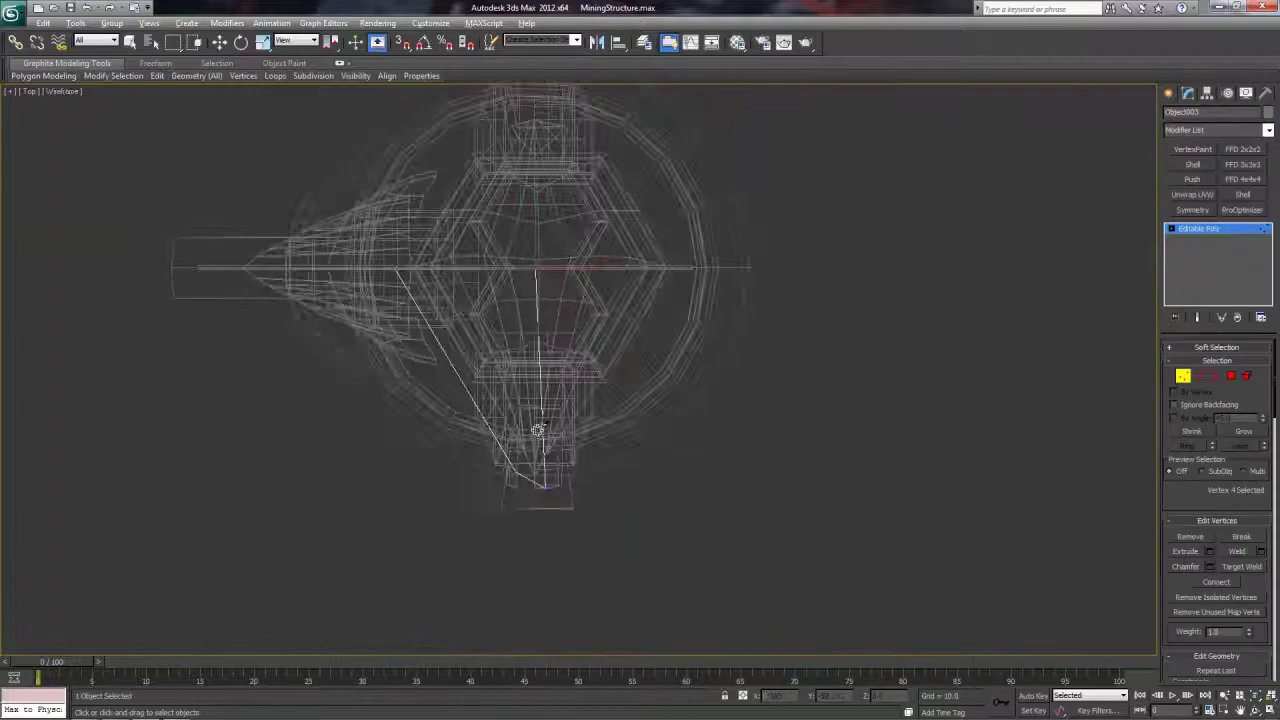
pyautogui.scroll(3, 461, 267)
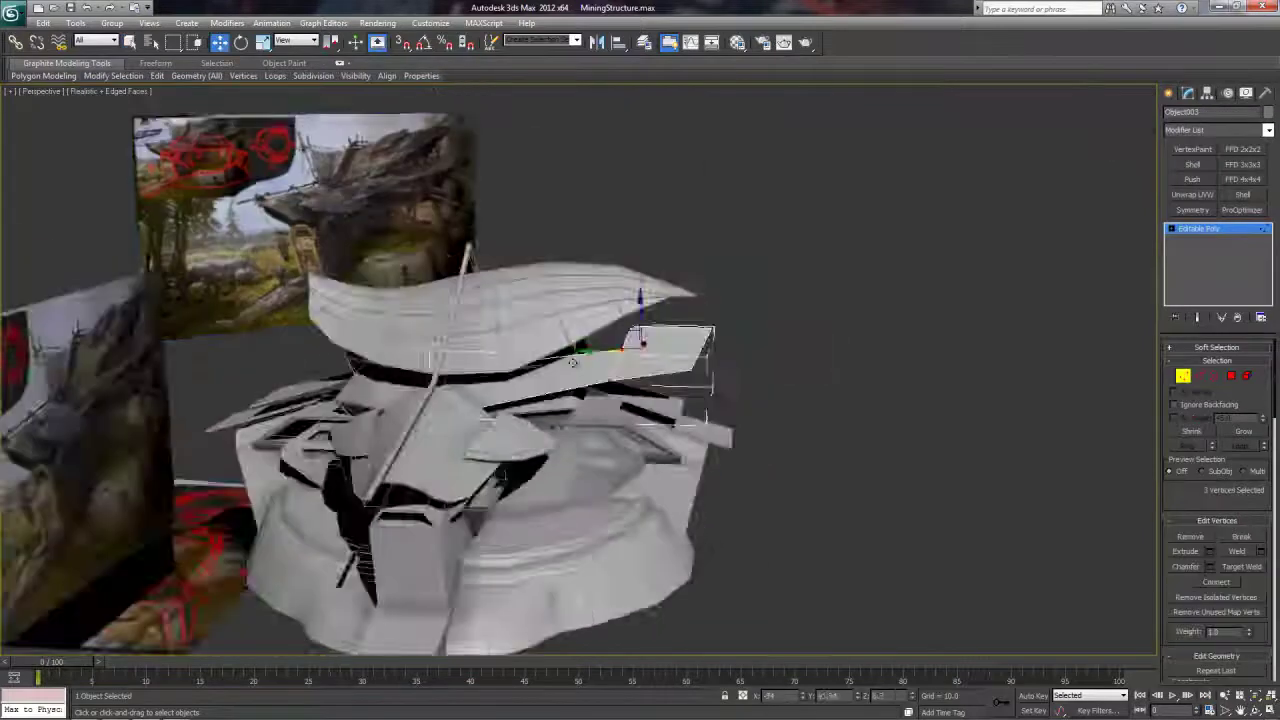
pyautogui.scroll(3, 509, 383)
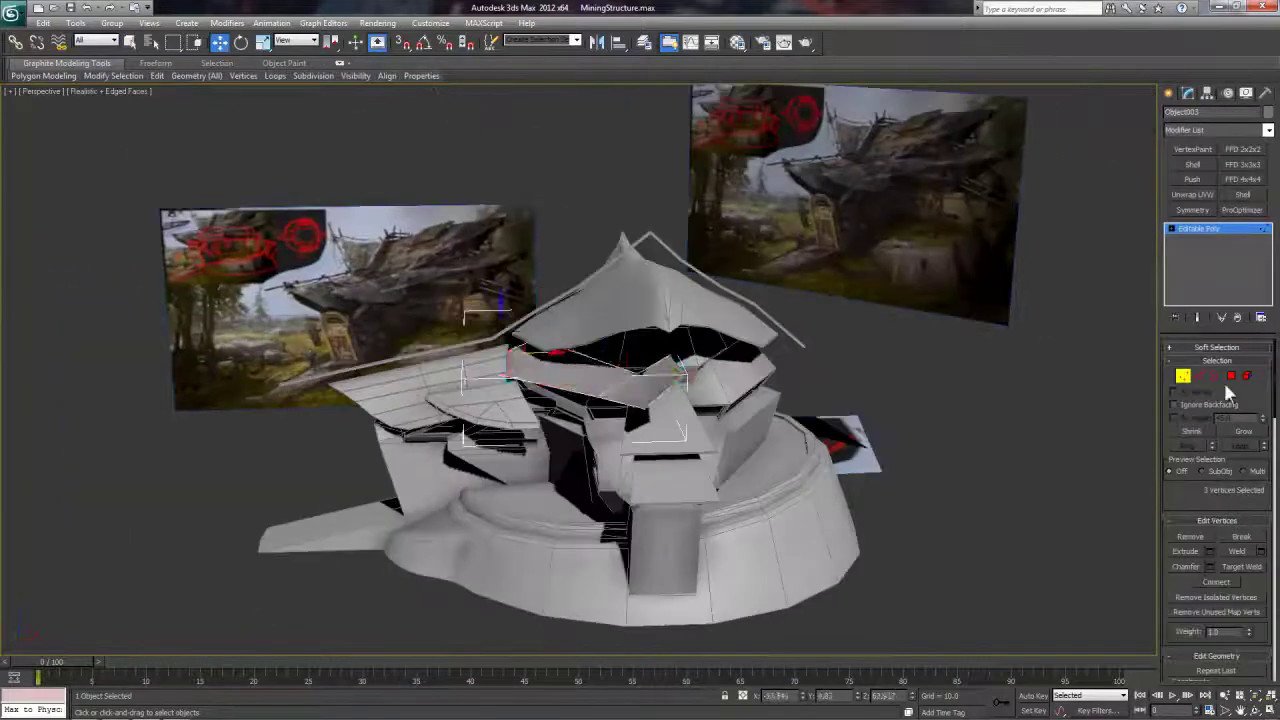
# Step: Edit the middle roof panel at polygon level, reselect it as a whole object and apply a Shell modifier
pyautogui.click(1231, 375)
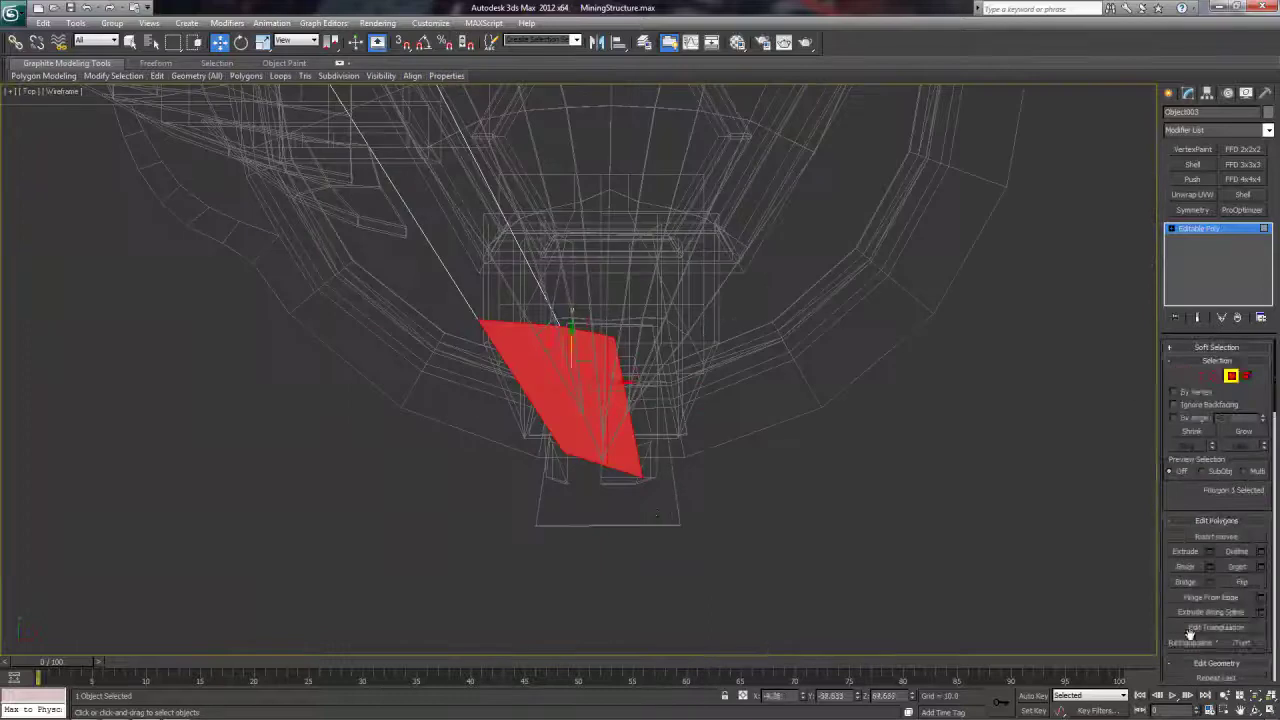
pyautogui.click(1128, 417)
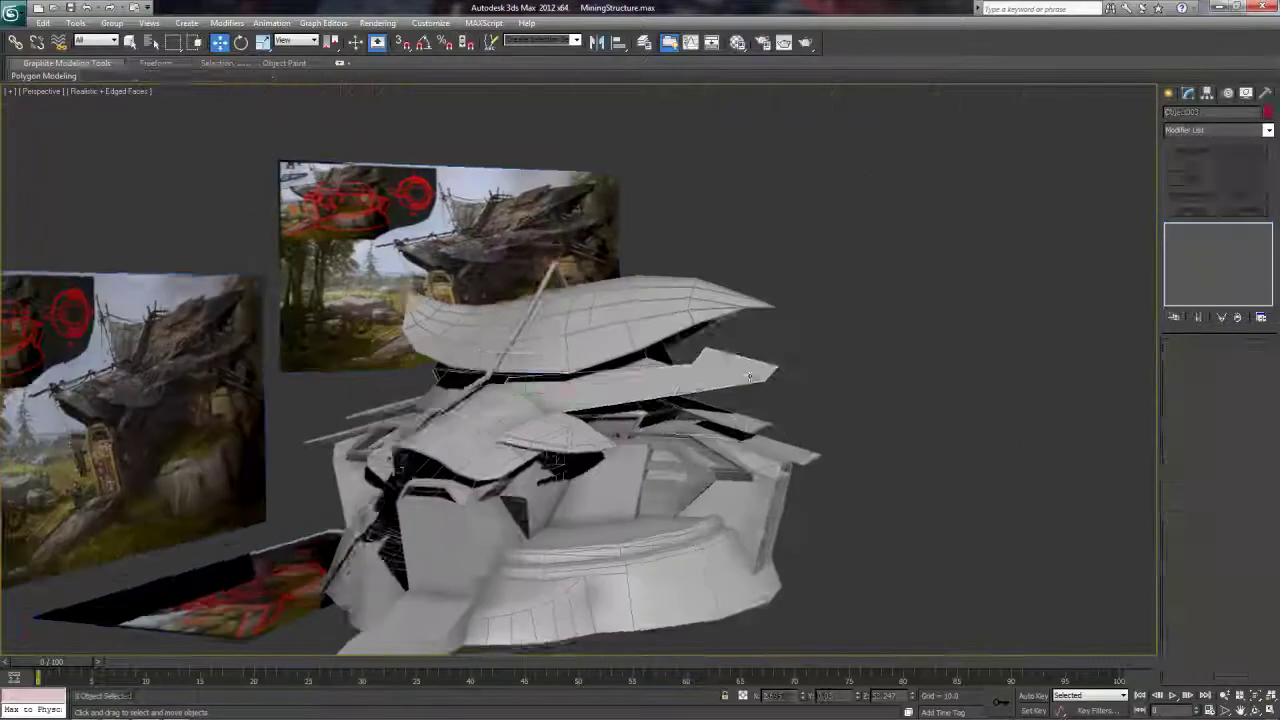
pyautogui.click(690, 350)
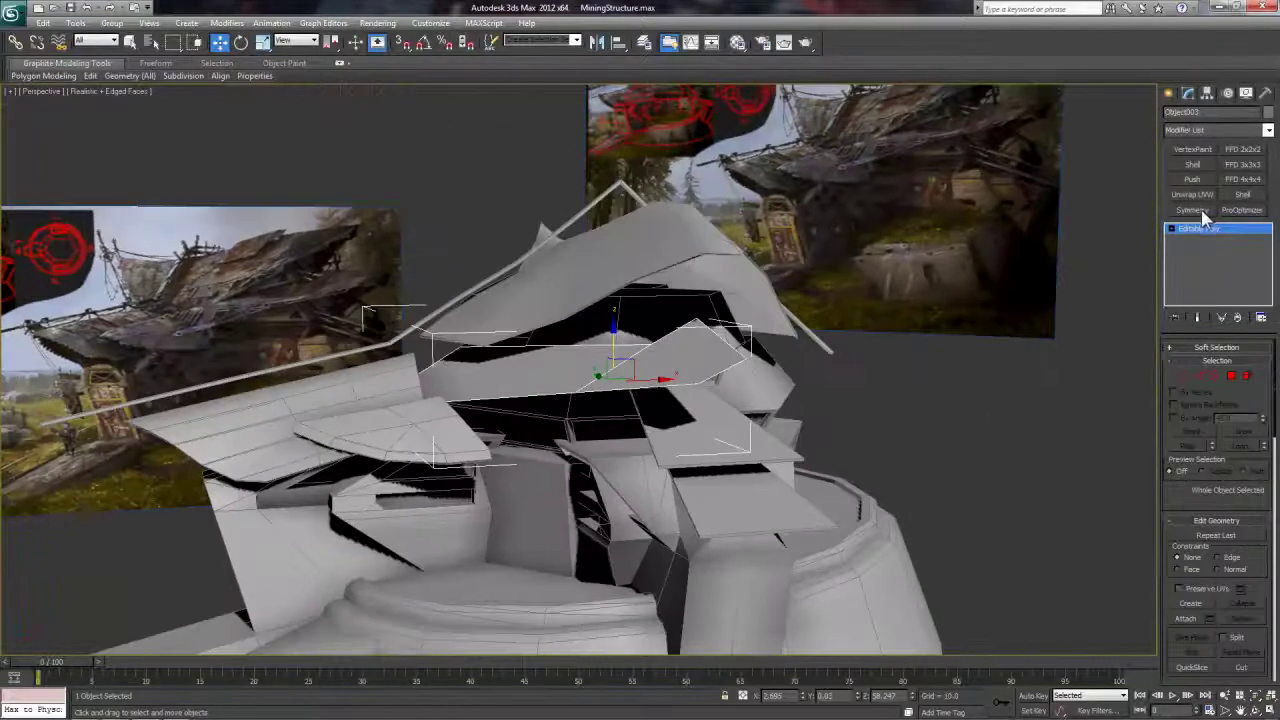
pyautogui.click(1242, 194)
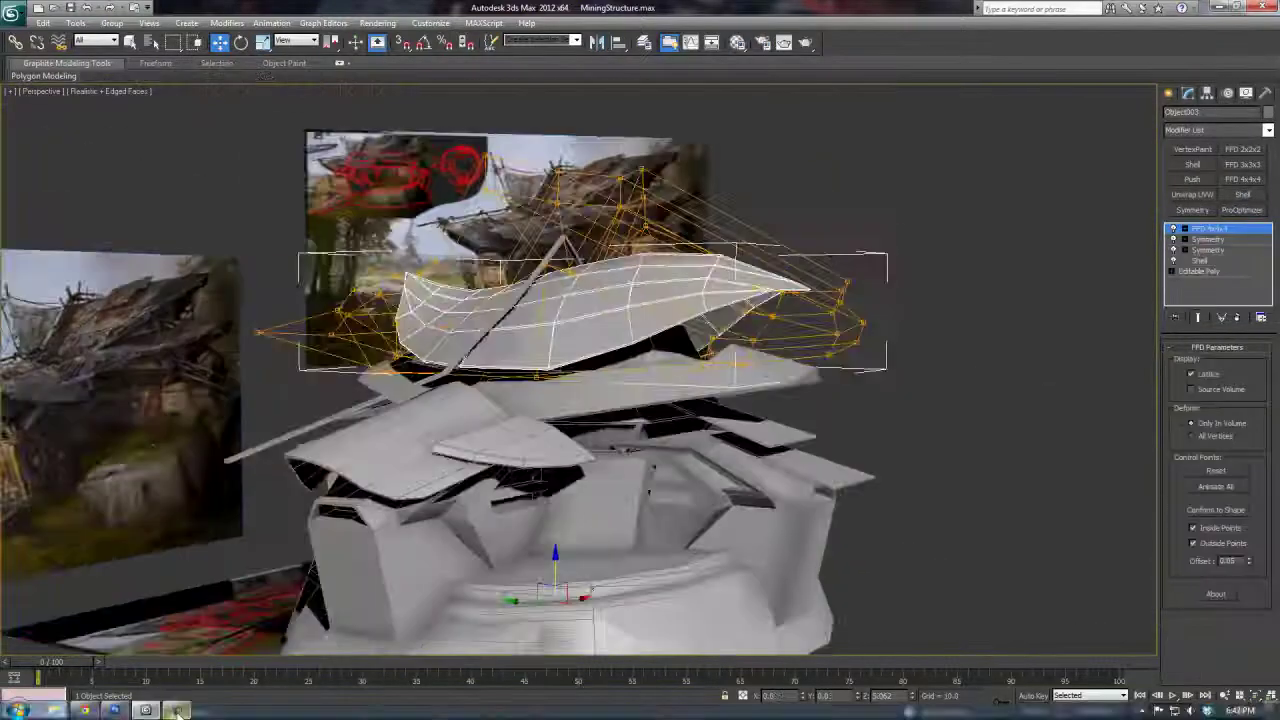
pyautogui.click(955, 400)
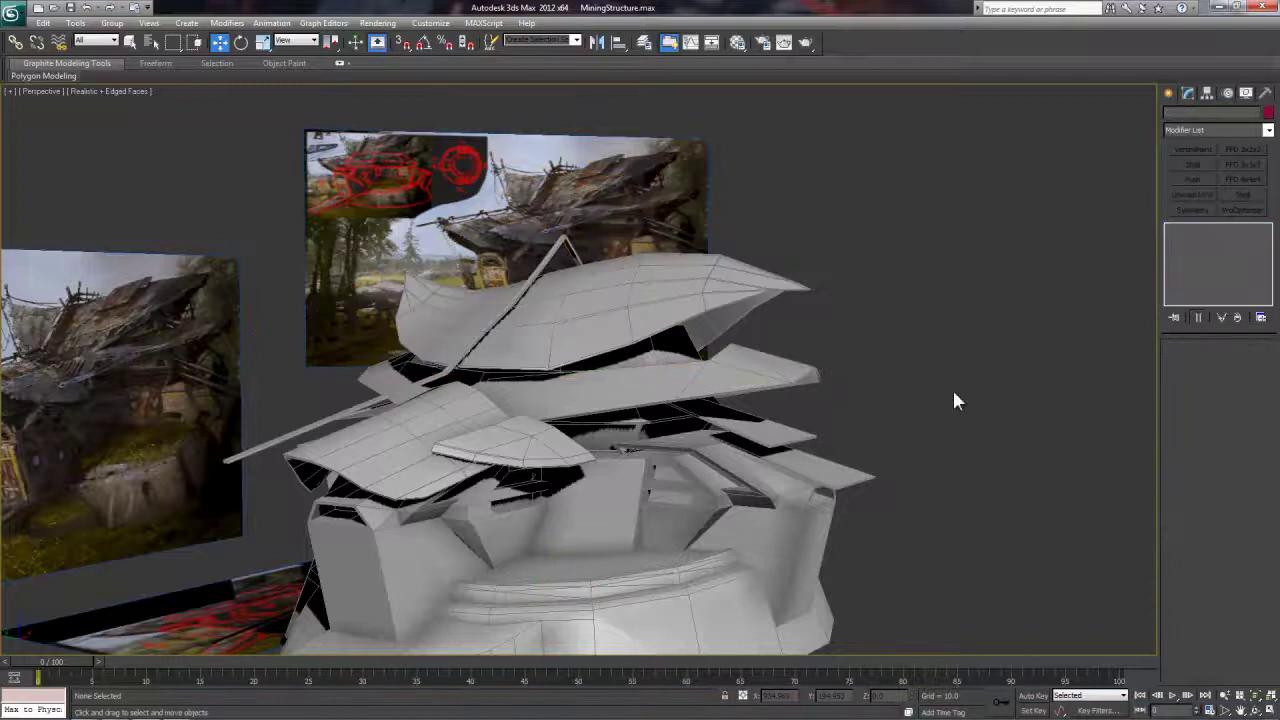